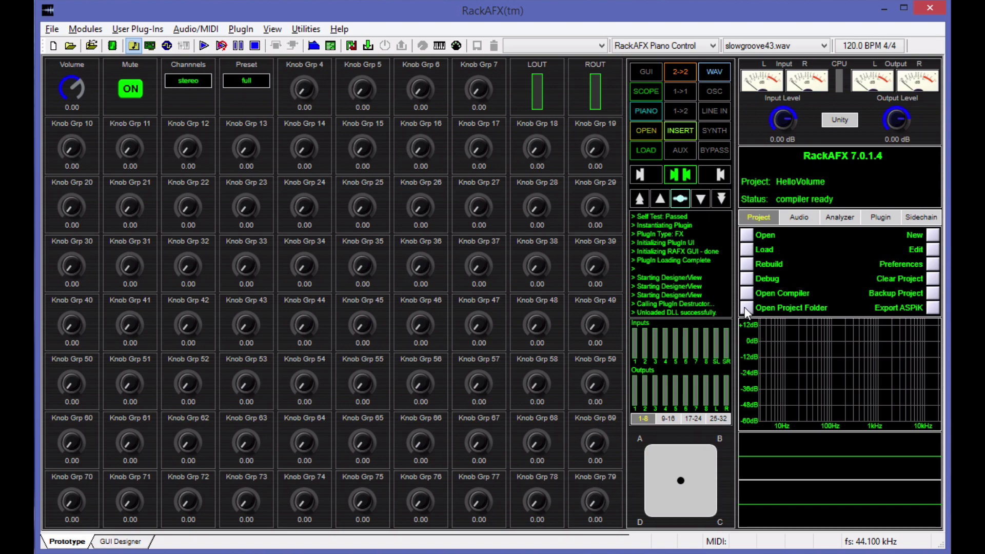
# Open the HelloVolume project's Resources folder and browse its backgrounds and buttons image folders.
pyautogui.click(747, 308)
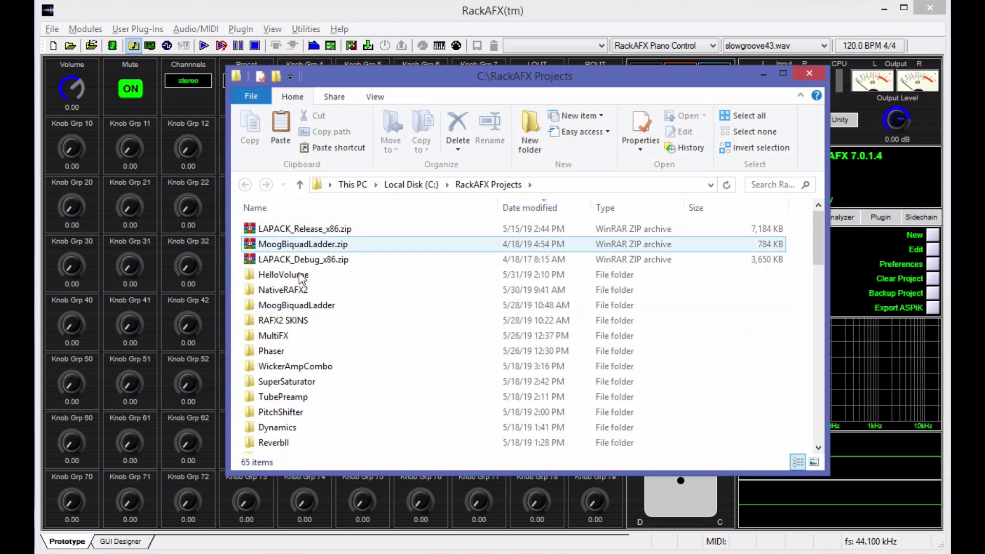
pyautogui.doubleClick(288, 278)
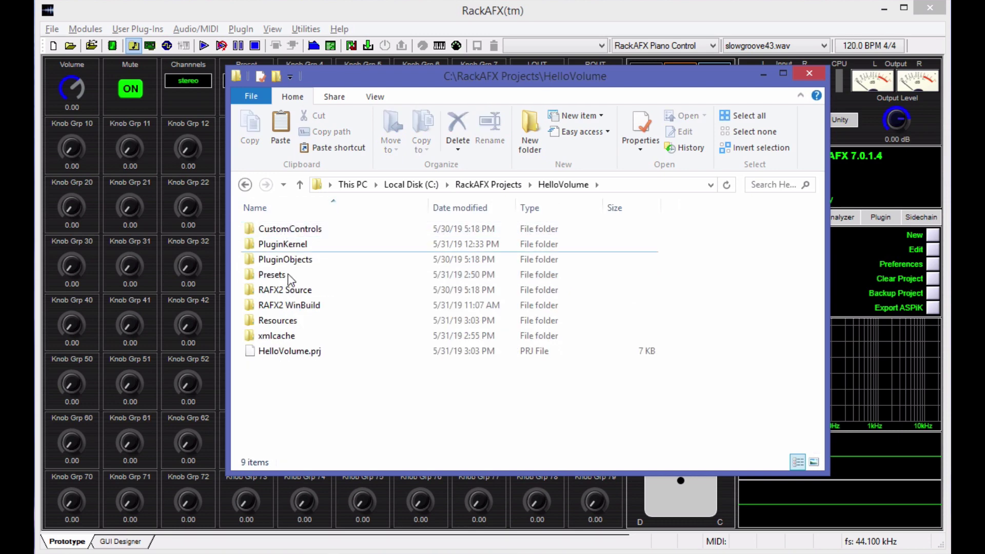
pyautogui.doubleClick(288, 321)
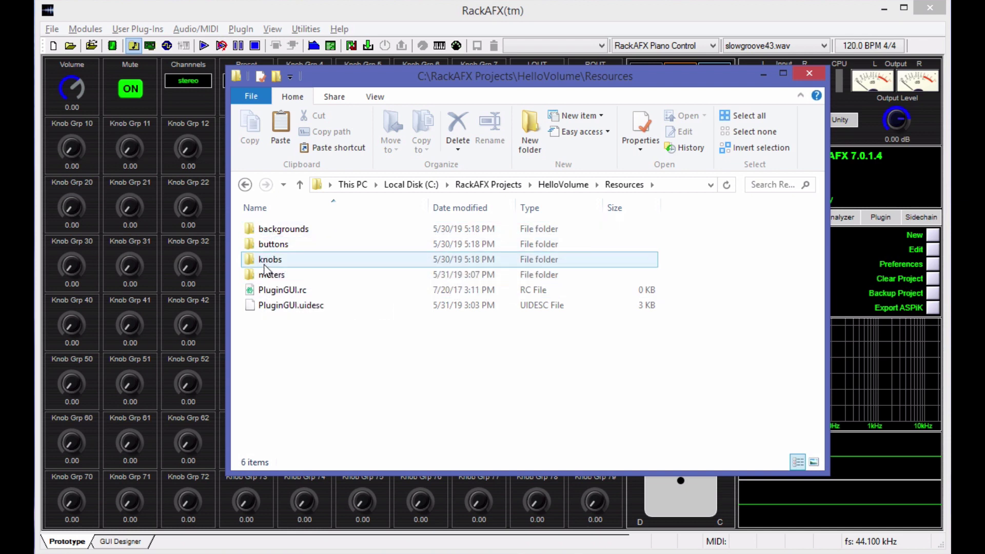
pyautogui.doubleClick(302, 229)
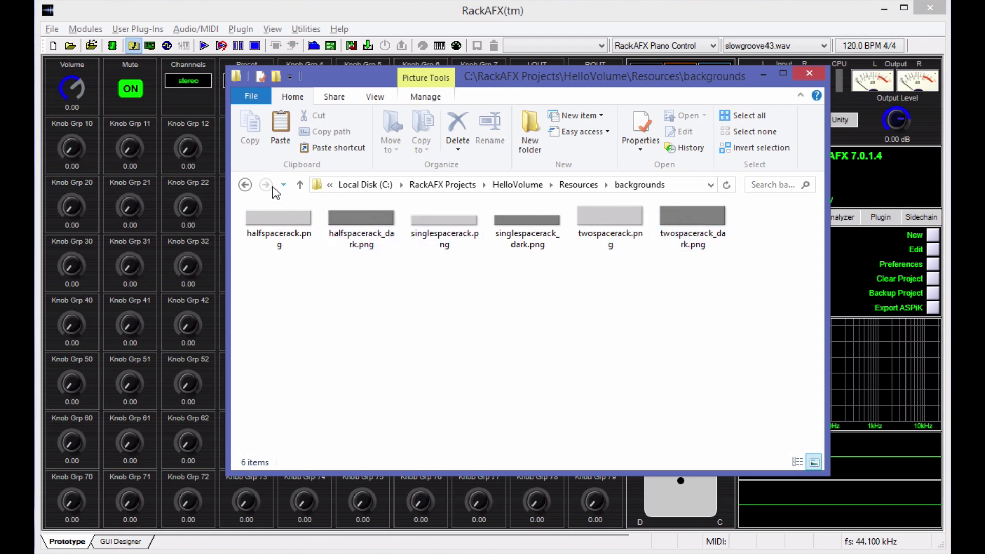
pyautogui.click(245, 186)
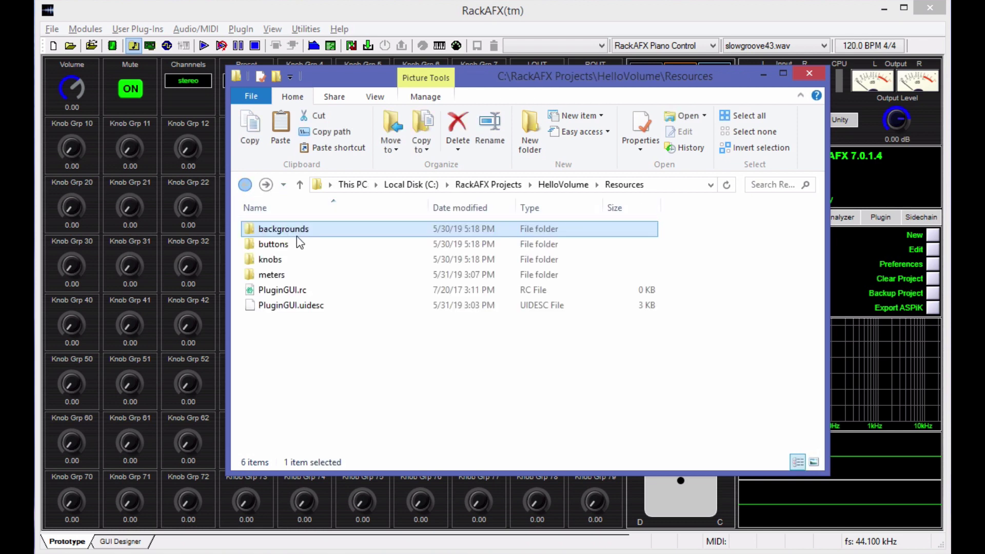
pyautogui.doubleClick(269, 245)
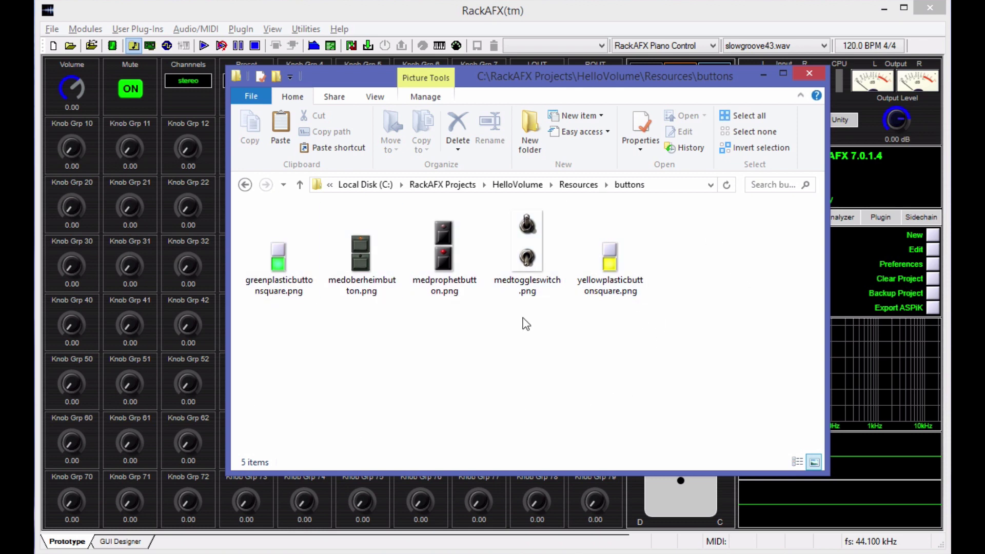
pyautogui.click(575, 184)
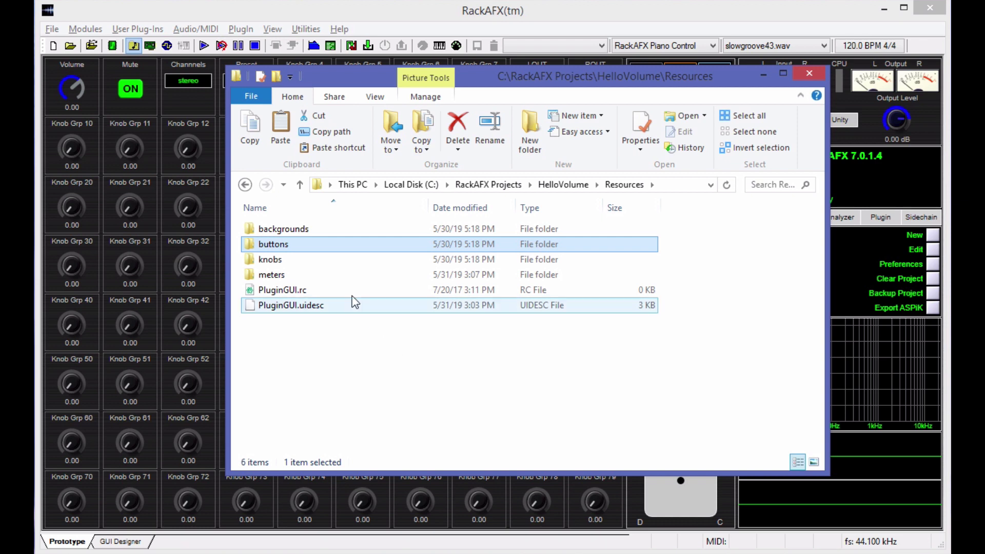
# Open the meters folder and look over the vuon, vuoff_orange and vuon_orange PNGs.
pyautogui.doubleClick(288, 275)
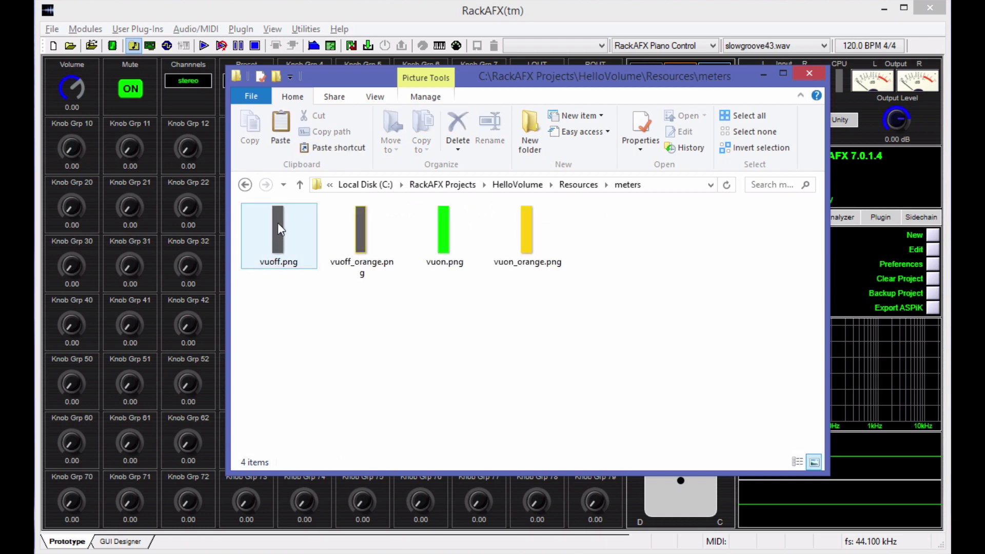
pyautogui.click(444, 236)
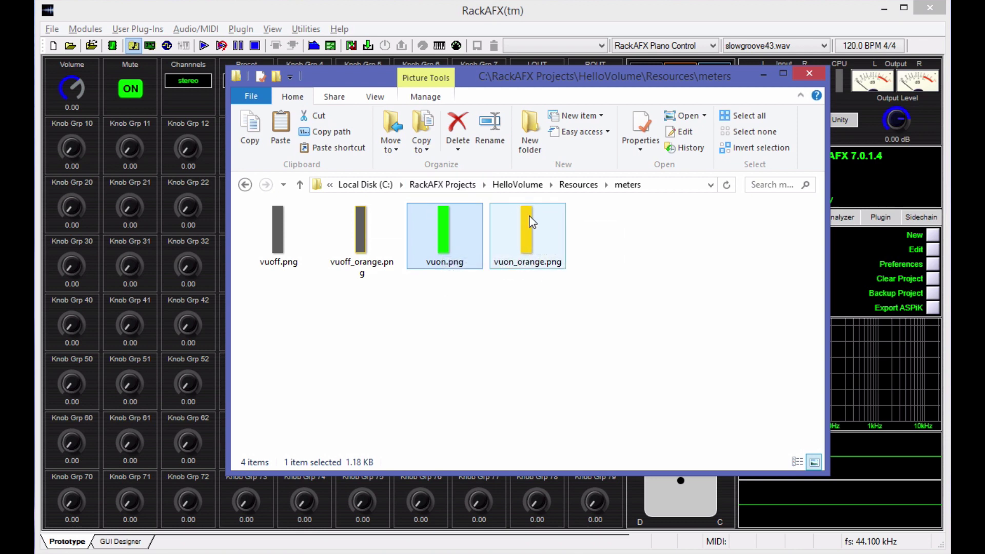
pyautogui.click(367, 230)
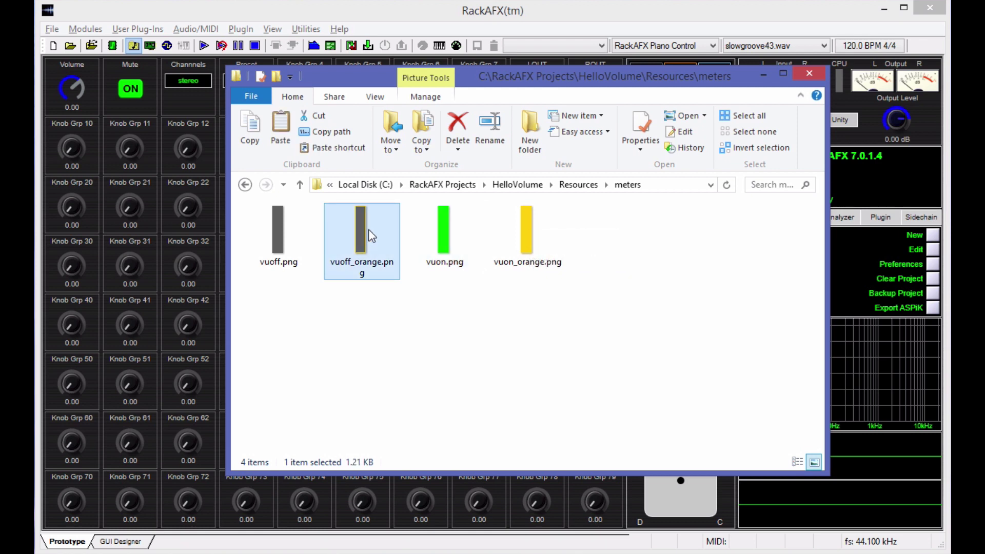
pyautogui.click(528, 229)
pyautogui.click(370, 251)
# Inspect the skin's left wood end image and panel Rect properties, then minimize SkinMan.
pyautogui.click(789, 9)
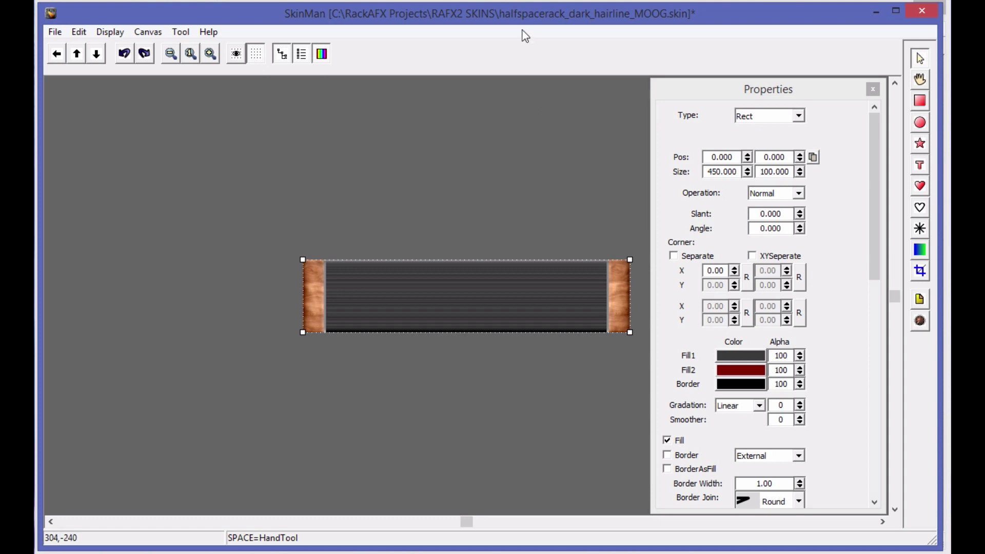
pyautogui.click(387, 197)
pyautogui.click(308, 289)
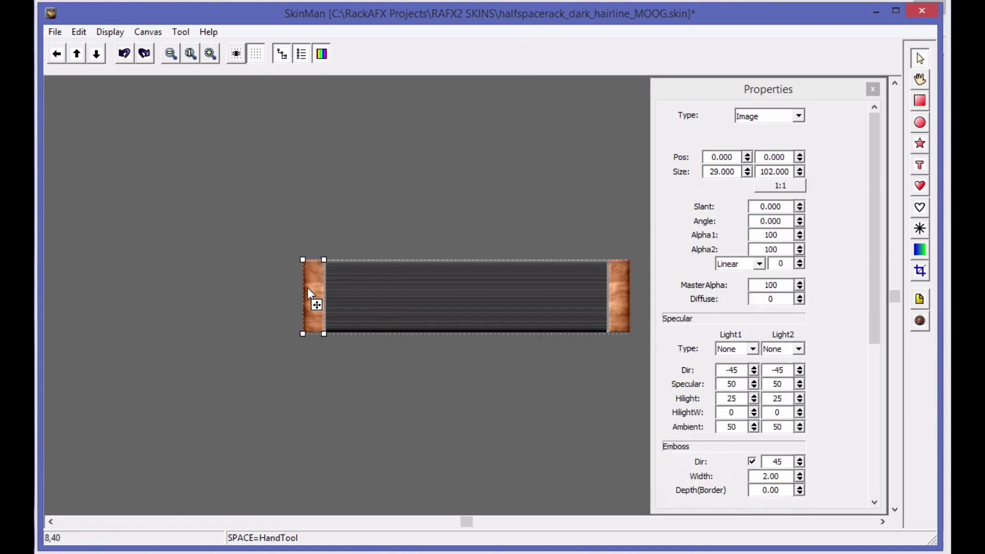
pyautogui.click(362, 292)
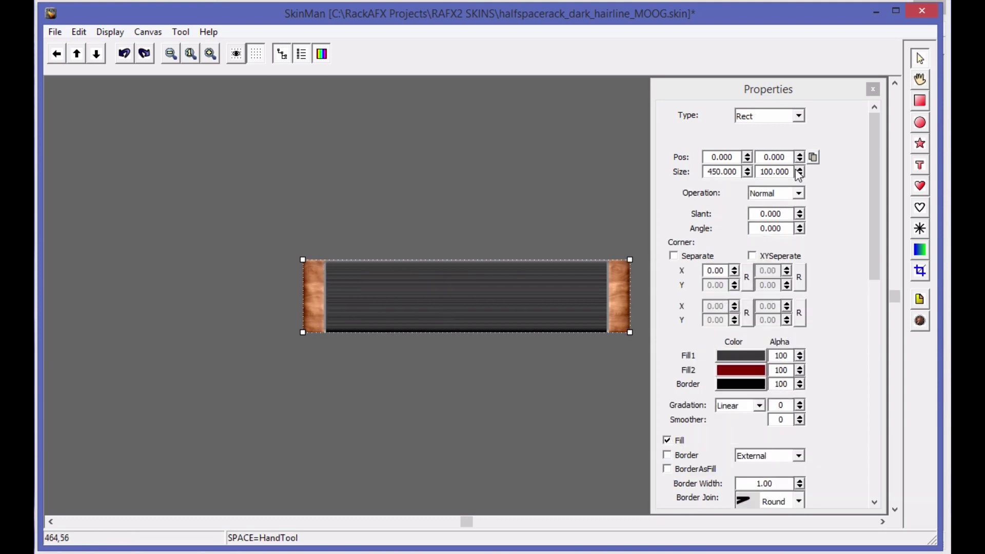
pyautogui.click(583, 401)
pyautogui.click(878, 11)
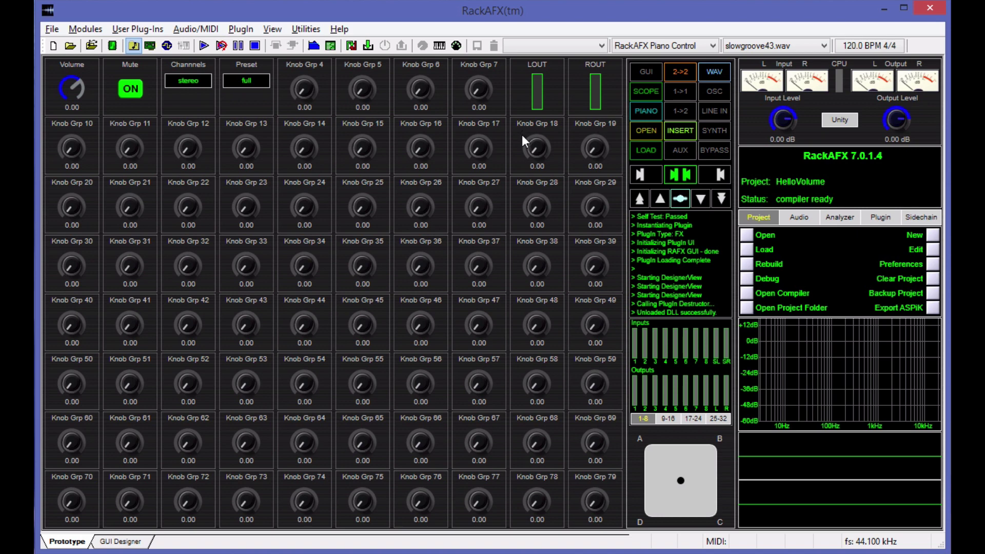
# Load HelloVolume, view its empty 450 x 300 custom GUI in the UIDescription Editor, then close both.
pyautogui.click(746, 250)
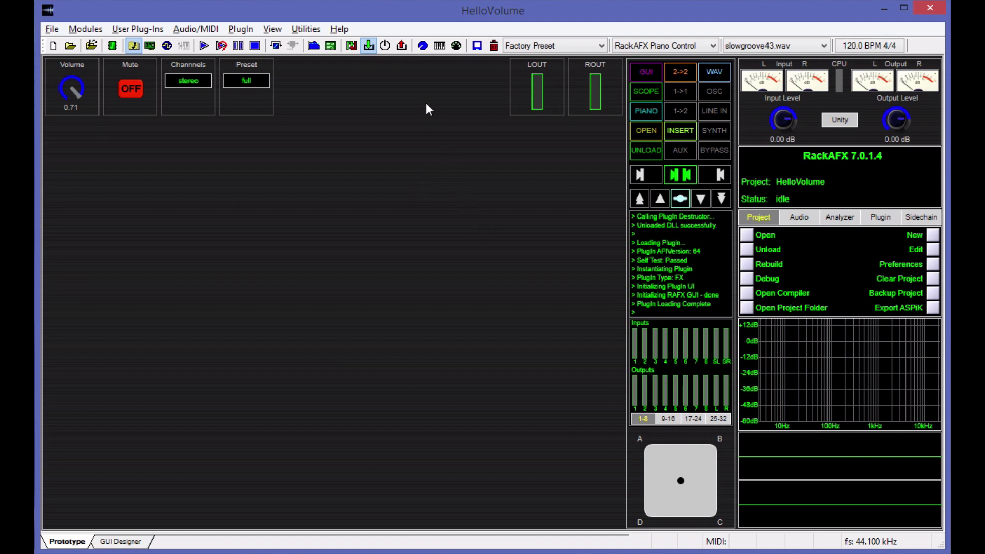
pyautogui.click(423, 45)
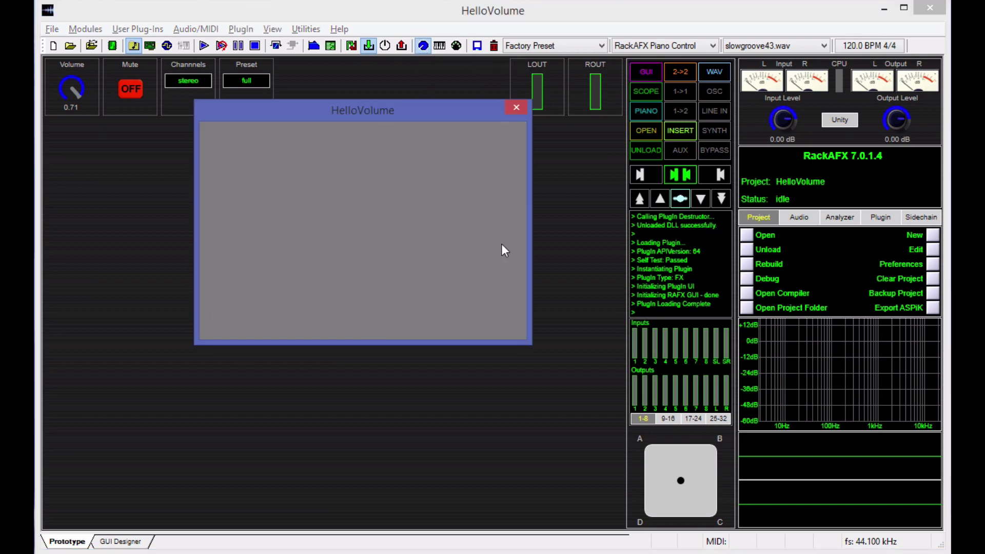
pyautogui.rightClick(258, 171)
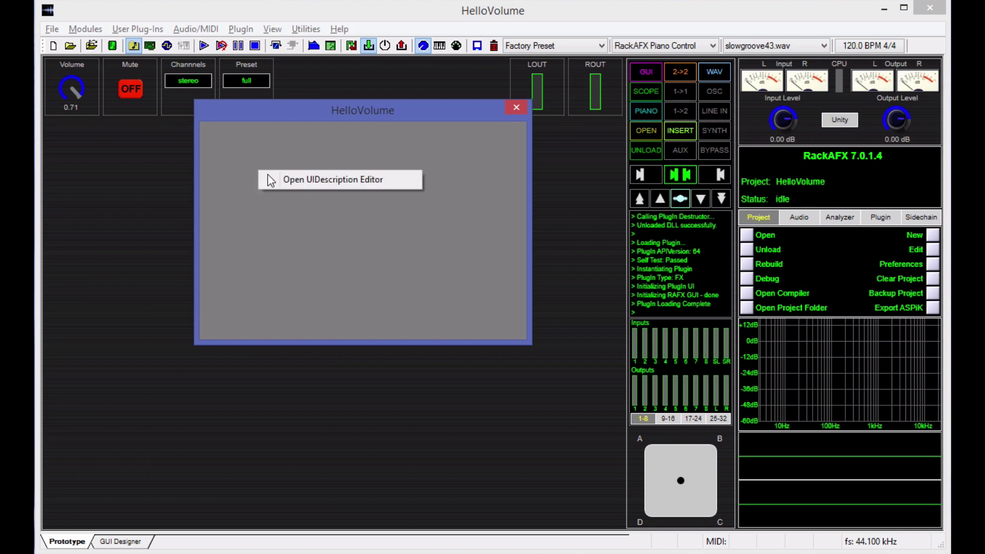
pyautogui.click(370, 183)
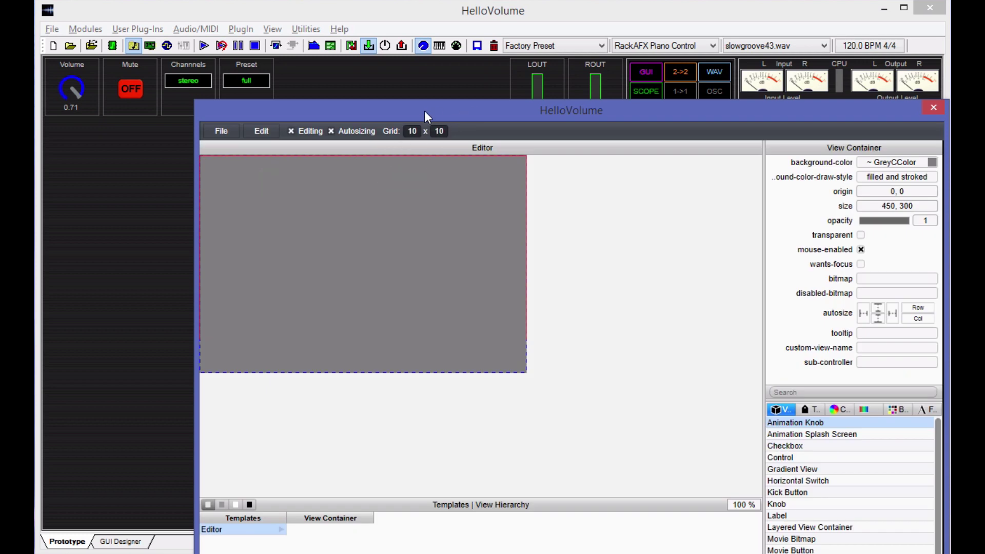
pyautogui.moveTo(425, 113); pyautogui.dragTo(384, 15)
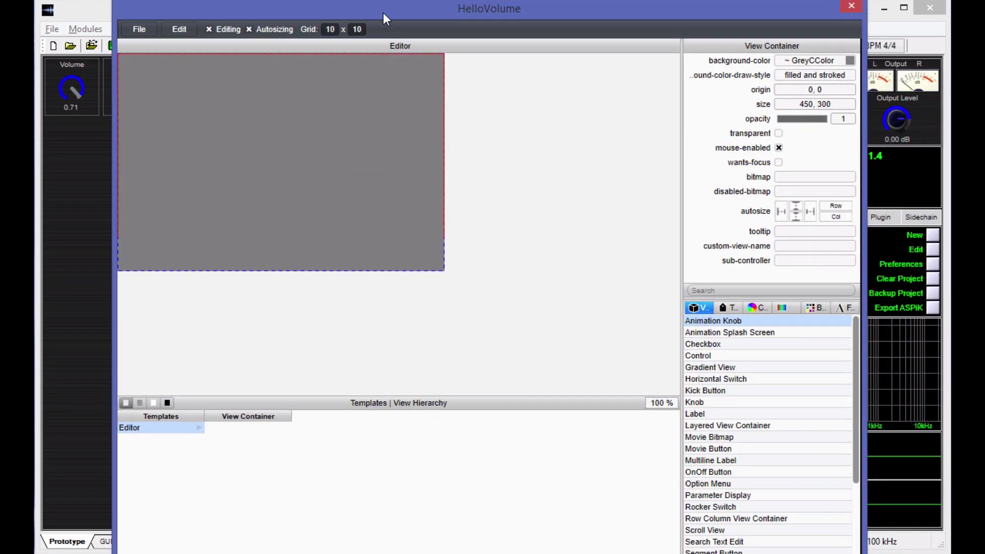
pyautogui.click(139, 29)
pyautogui.click(164, 97)
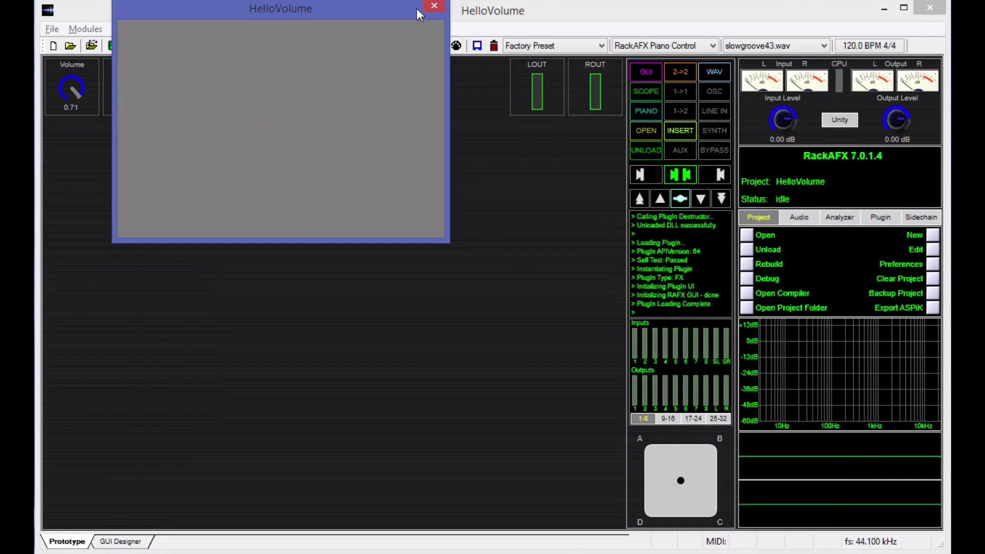
pyautogui.click(434, 6)
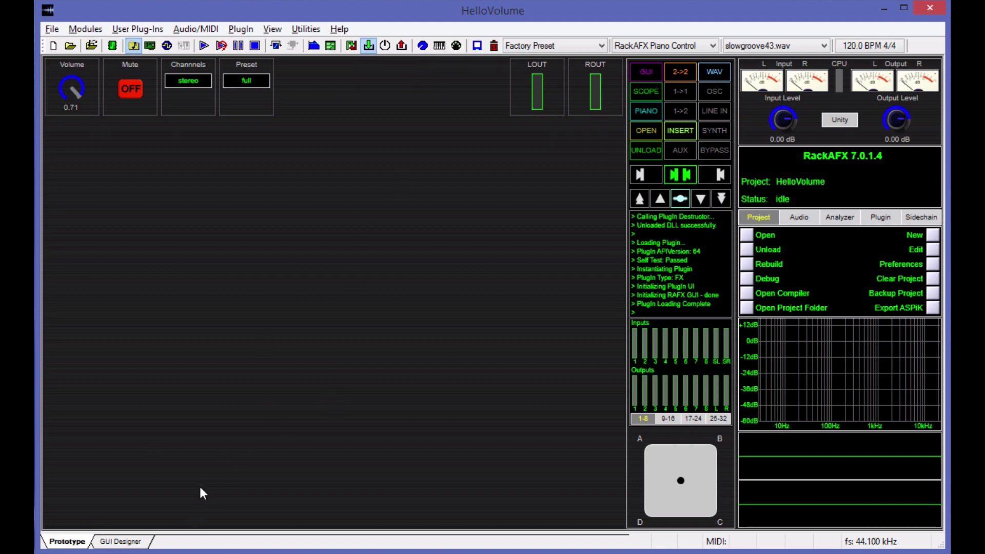
# In the GUI Designer's PNG list, add vuoff_orange.png, vuon_orange.png and mooger1.png.
pyautogui.click(127, 545)
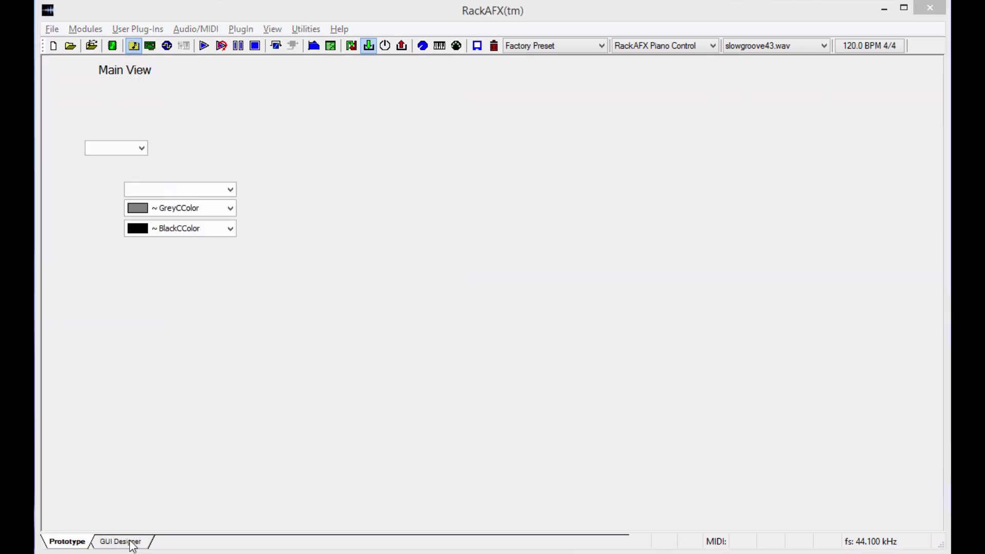
pyautogui.click(176, 272)
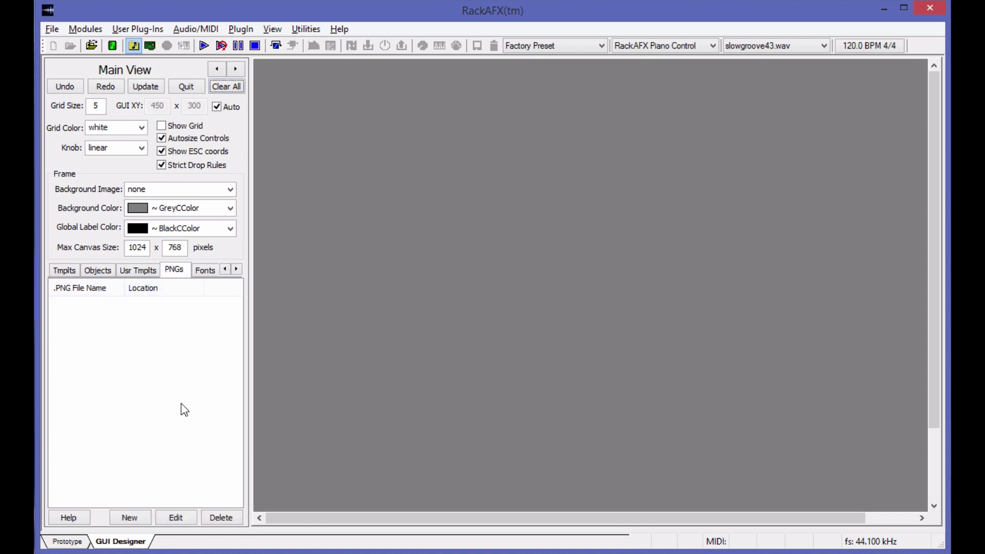
pyautogui.click(129, 518)
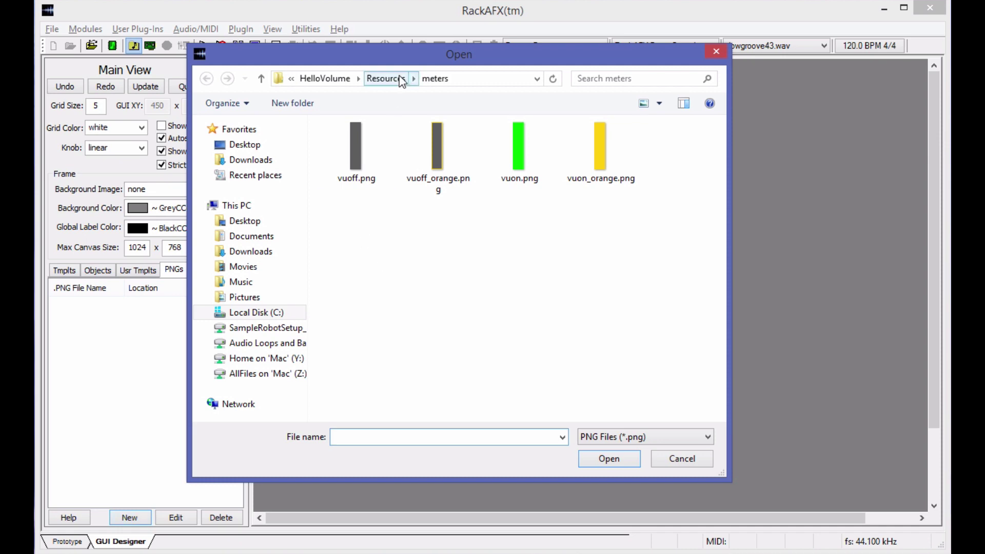
pyautogui.click(440, 159)
pyautogui.doubleClick(440, 162)
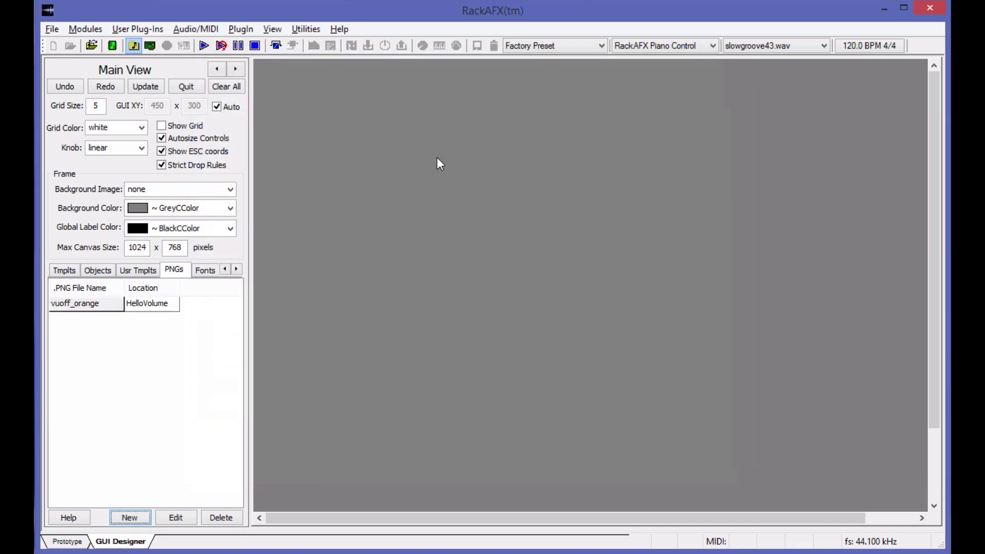
pyautogui.click(130, 518)
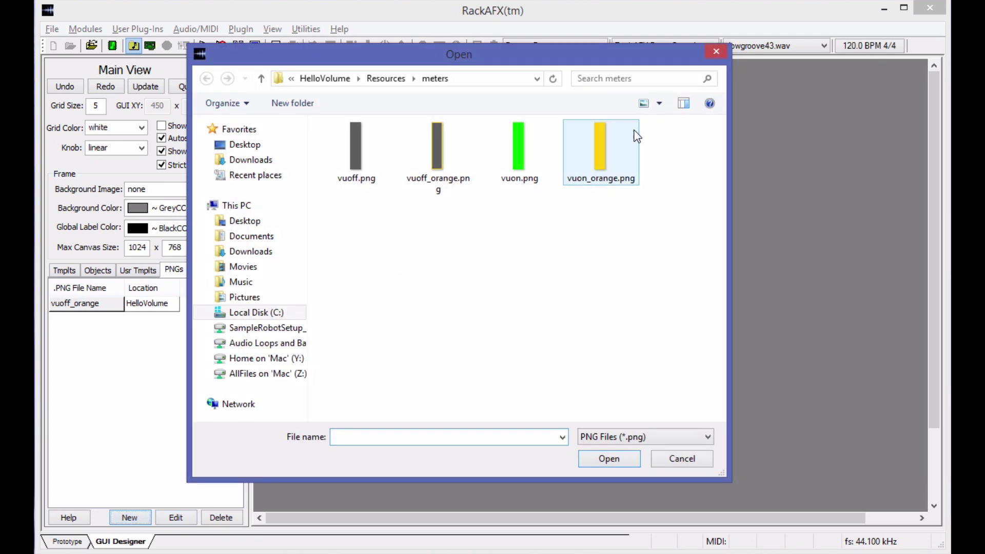
pyautogui.doubleClick(611, 145)
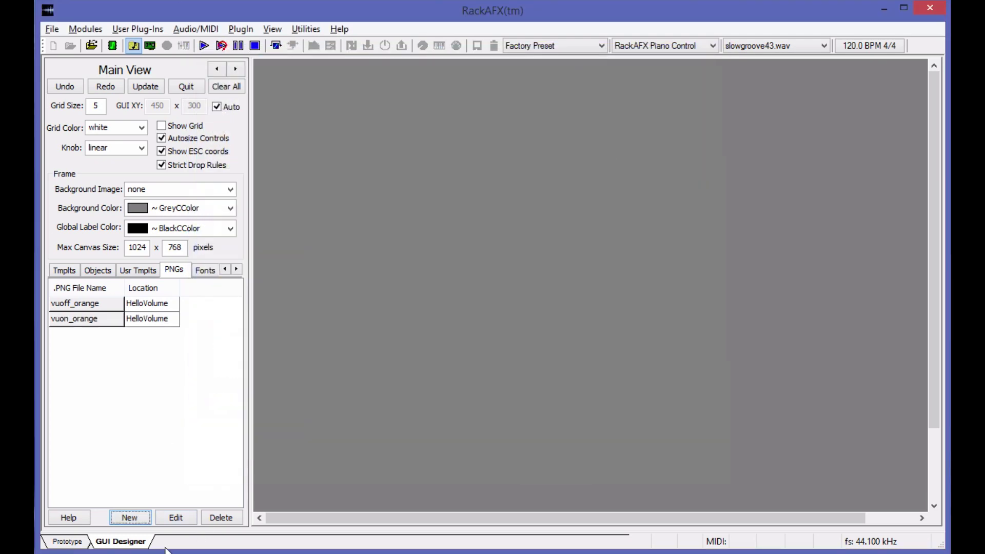
pyautogui.click(130, 518)
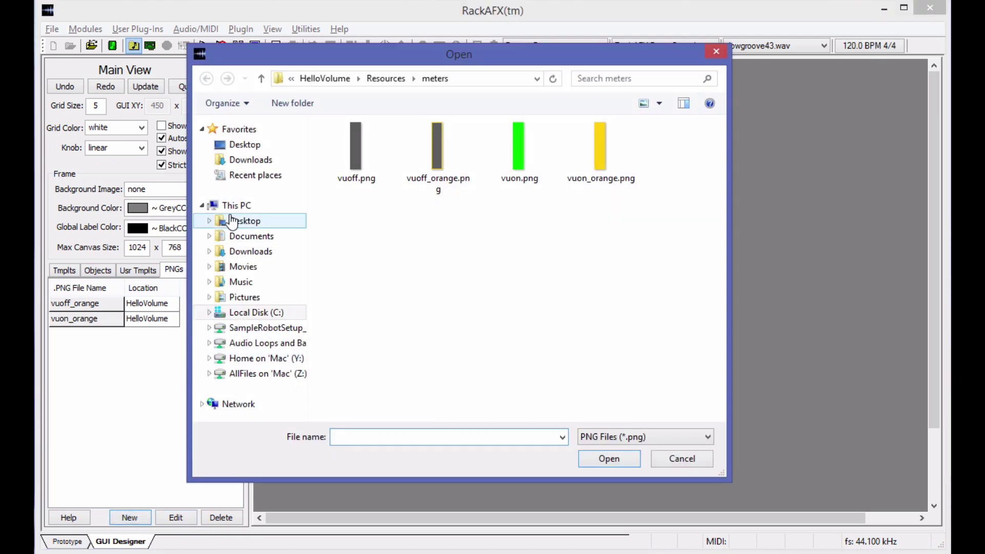
pyautogui.click(240, 220)
pyautogui.doubleClick(342, 145)
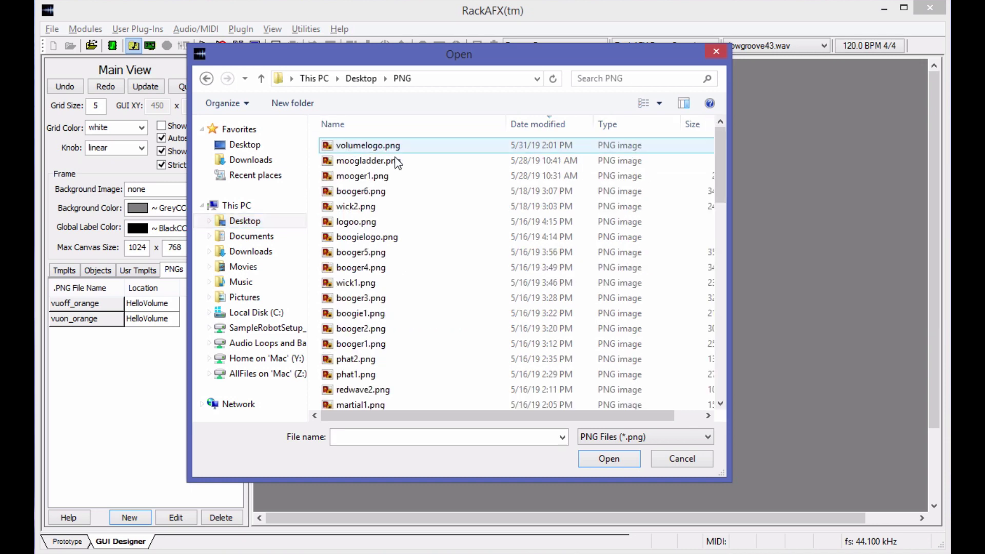
pyautogui.doubleClick(354, 176)
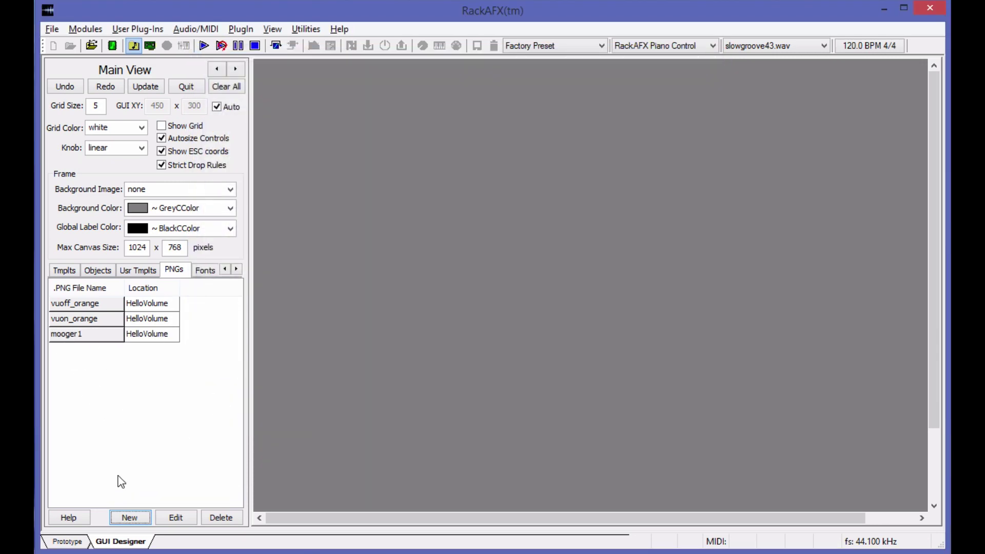
# Add phat2.png and volumelogo.png to the PNG graphics list.
pyautogui.click(130, 518)
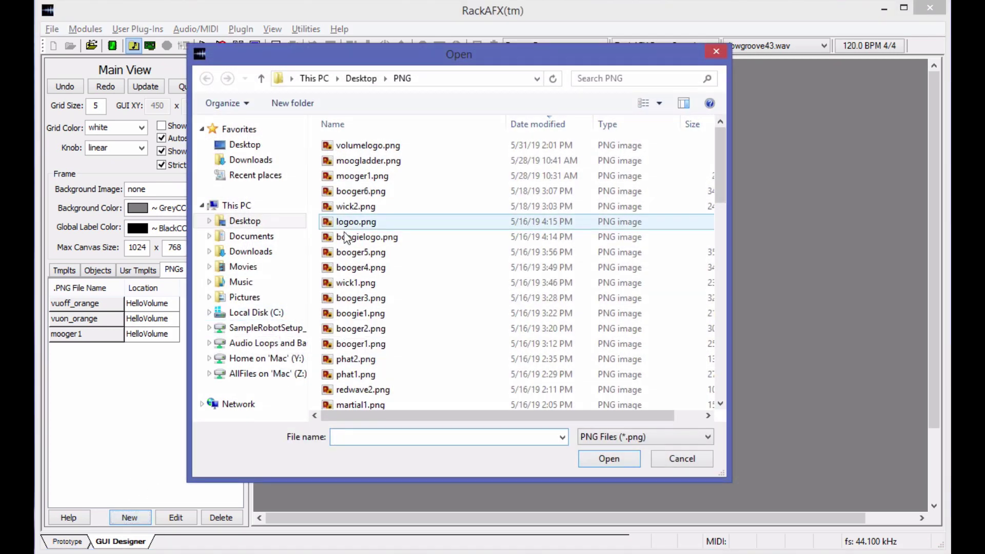
pyautogui.click(329, 362)
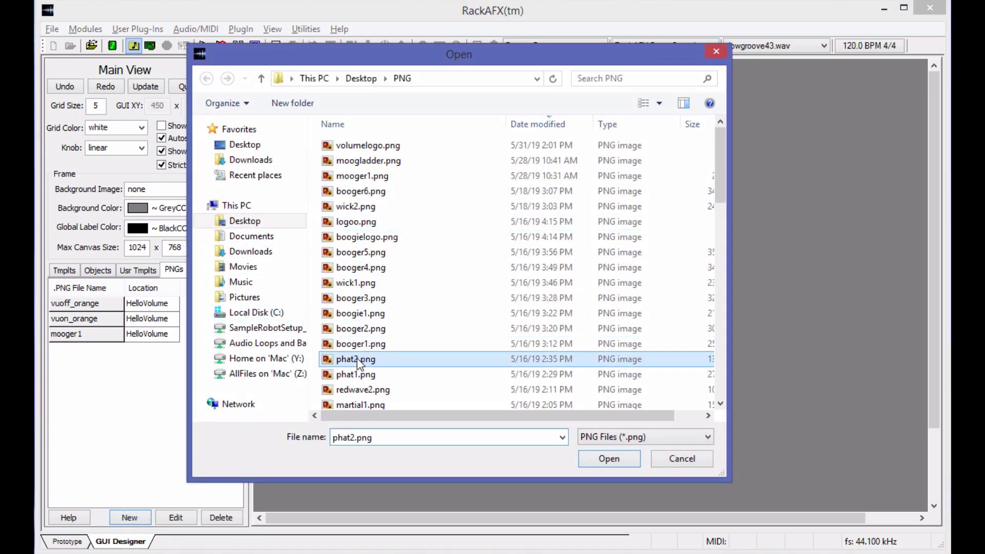
pyautogui.doubleClick(329, 362)
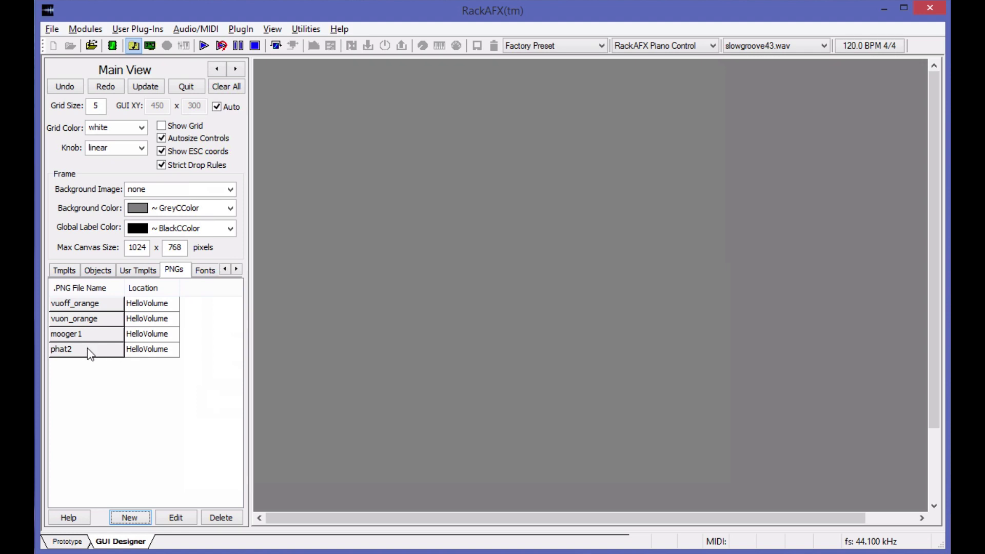
pyautogui.click(133, 520)
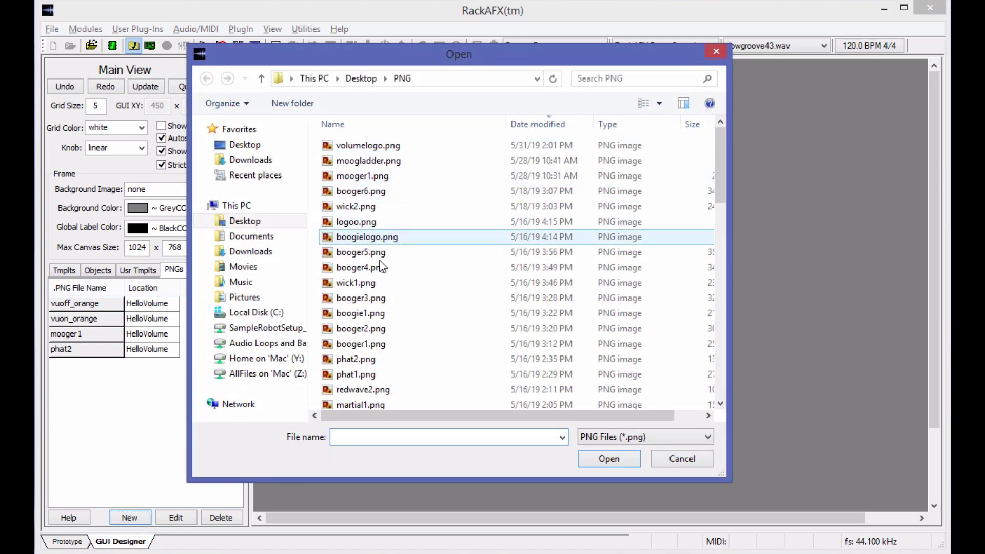
pyautogui.click(368, 146)
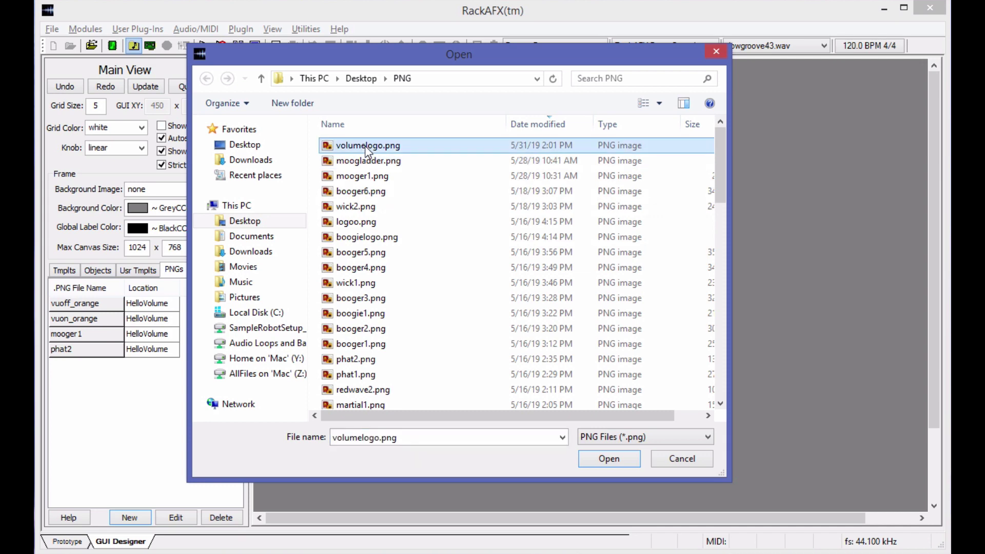
pyautogui.doubleClick(368, 148)
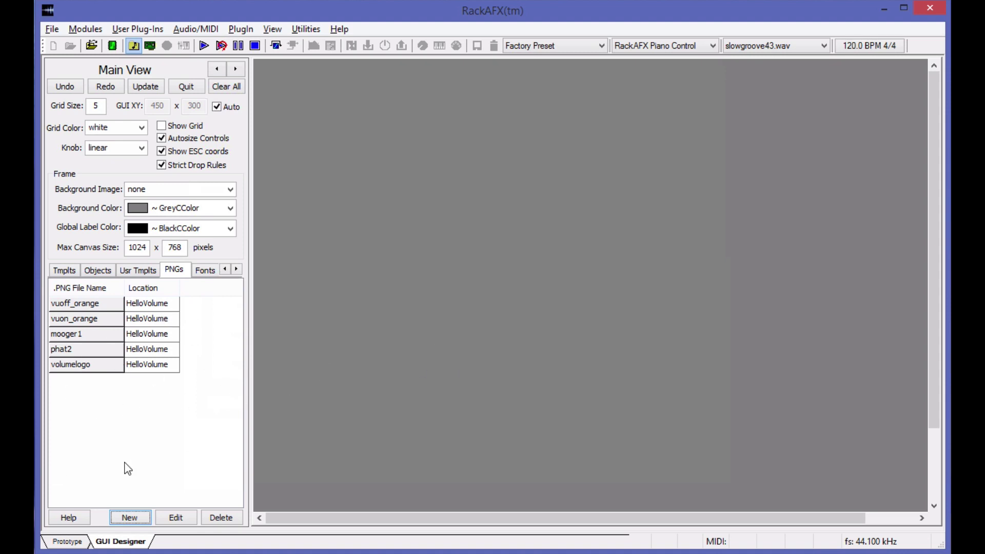
# Review the vuon_orange, mooger1 and vuoff_orange entries in the PNG list.
pyautogui.click(81, 321)
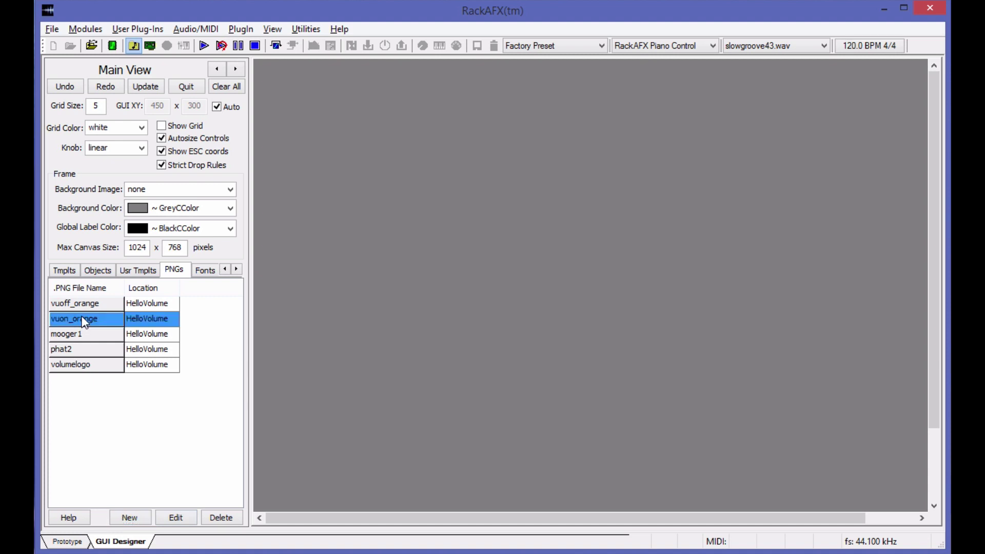
pyautogui.click(89, 336)
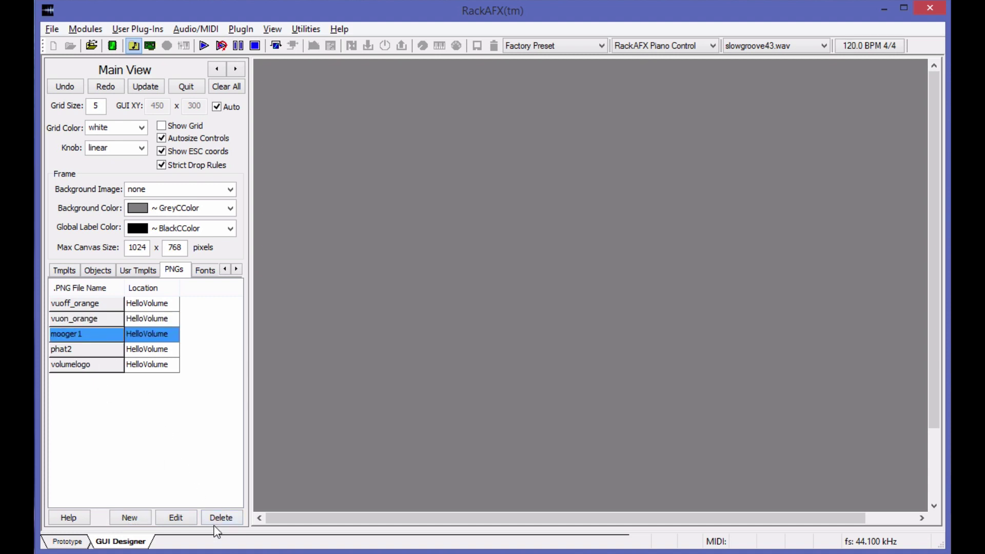
pyautogui.click(98, 403)
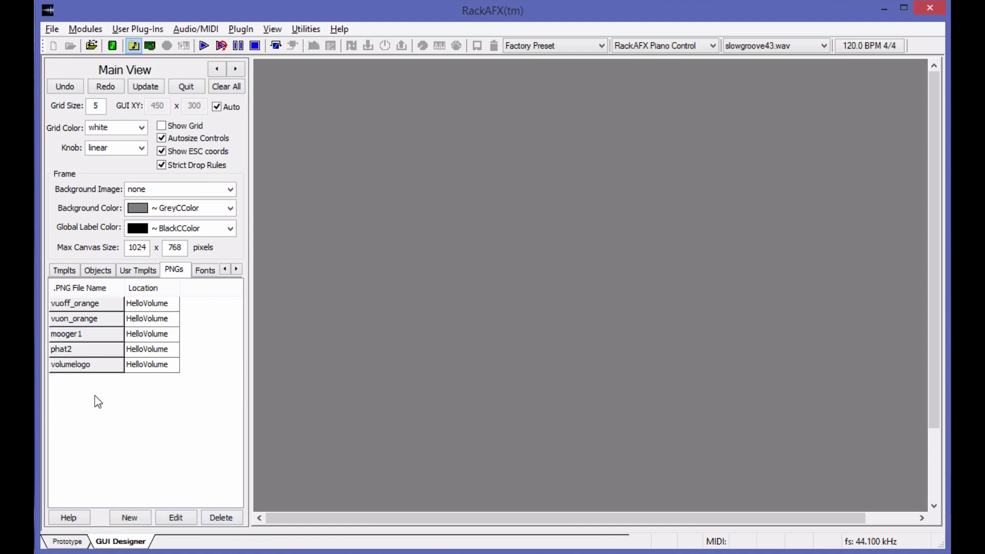
pyautogui.click(97, 305)
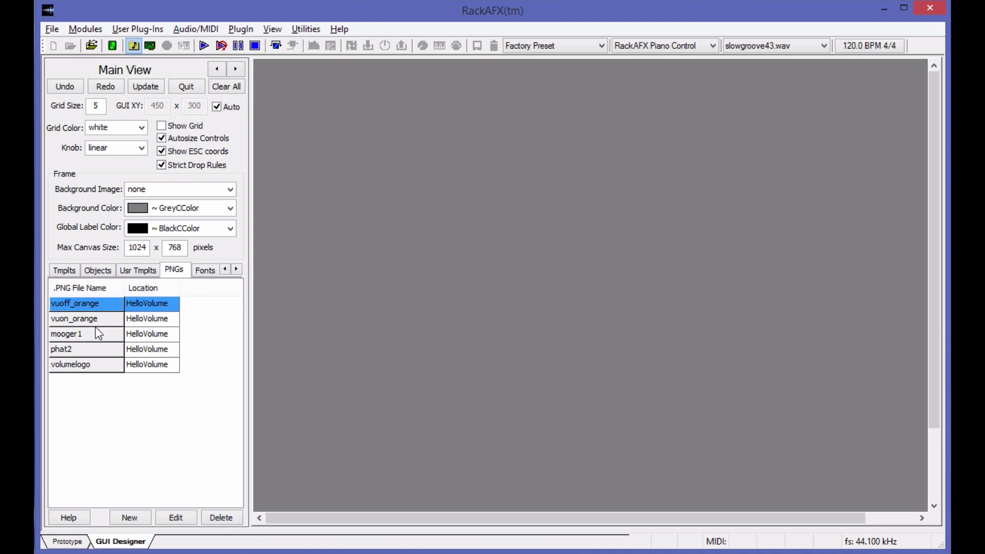
# Drag a View/Image Container from the Objects list onto the canvas.
pyautogui.click(60, 271)
pyautogui.click(109, 274)
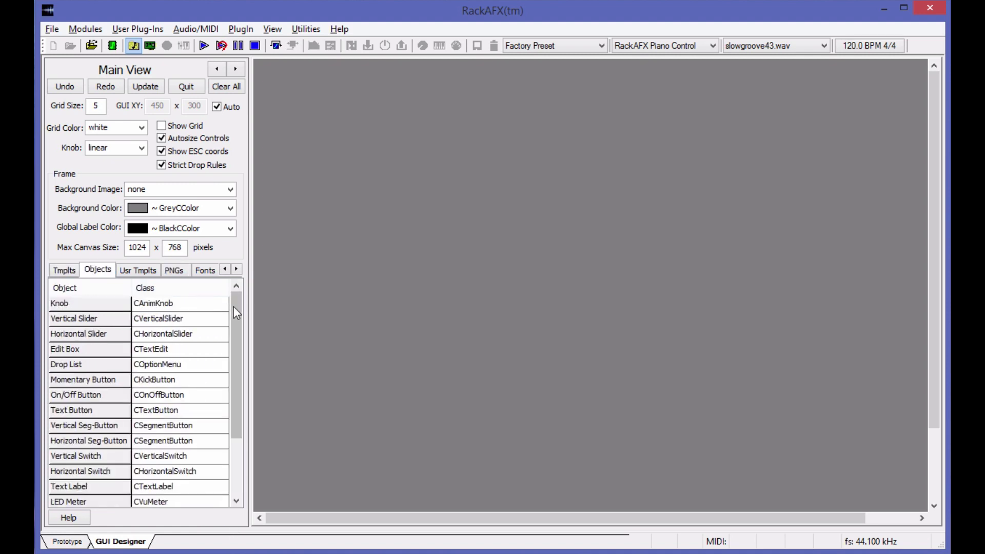
pyautogui.scroll(-2, 139, 478)
pyautogui.moveTo(138, 471); pyautogui.dragTo(304, 112)
# Set the container's size to 450 x 100 with mooger1 as its back image.
pyautogui.rightClick(306, 131)
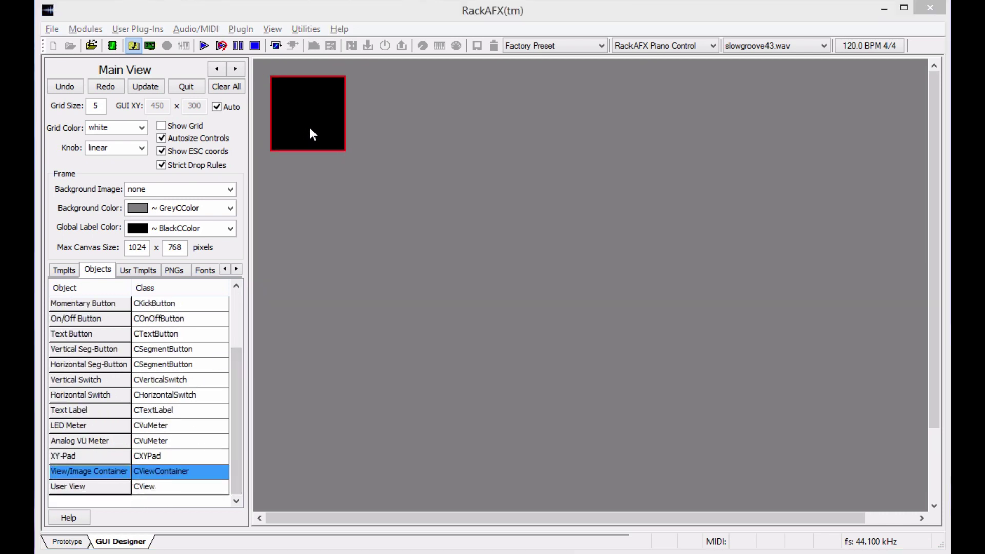
pyautogui.moveTo(502, 199); pyautogui.dragTo(514, 201)
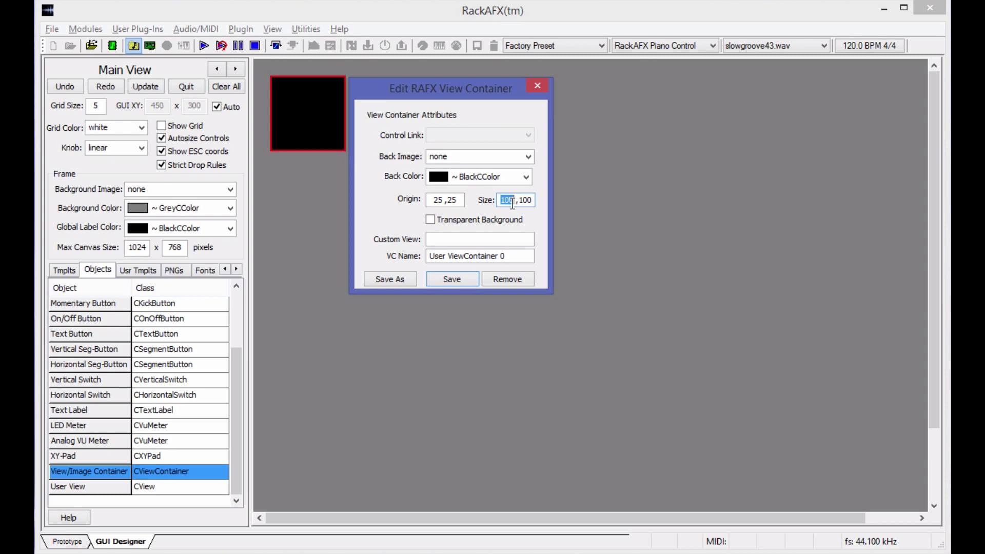
pyautogui.write('450')
pyautogui.press('Tab')
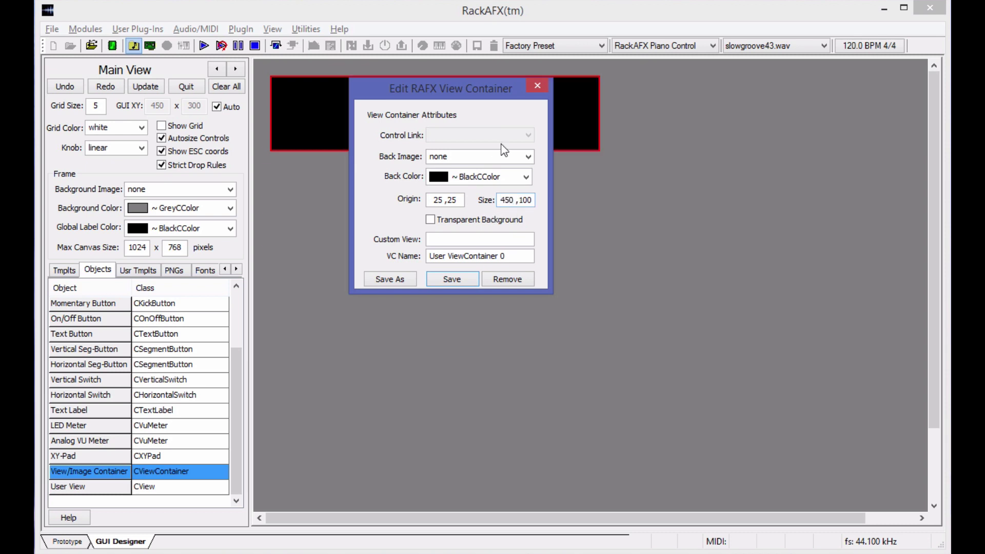
pyautogui.moveTo(478, 88); pyautogui.dragTo(740, 84)
pyautogui.click(791, 153)
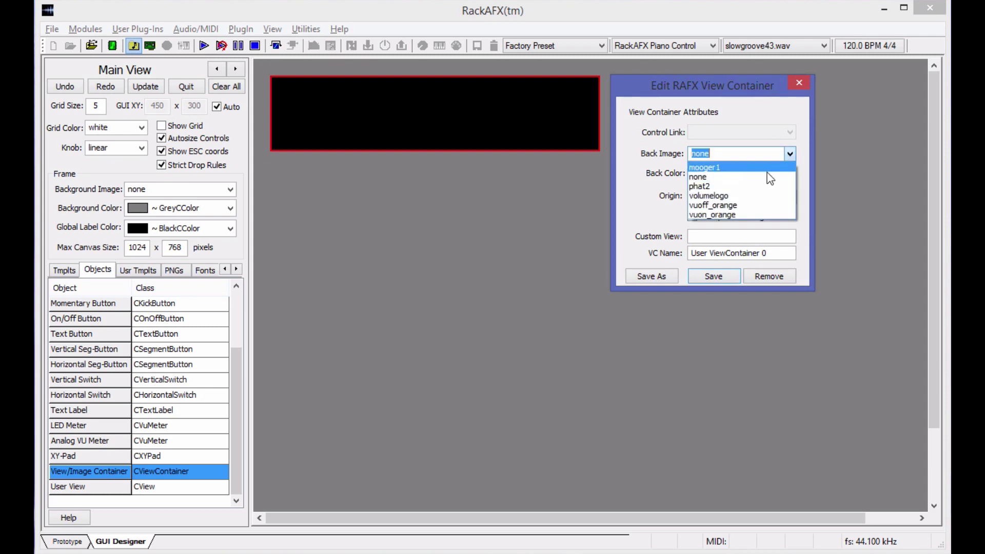
pyautogui.click(758, 169)
pyautogui.click(712, 277)
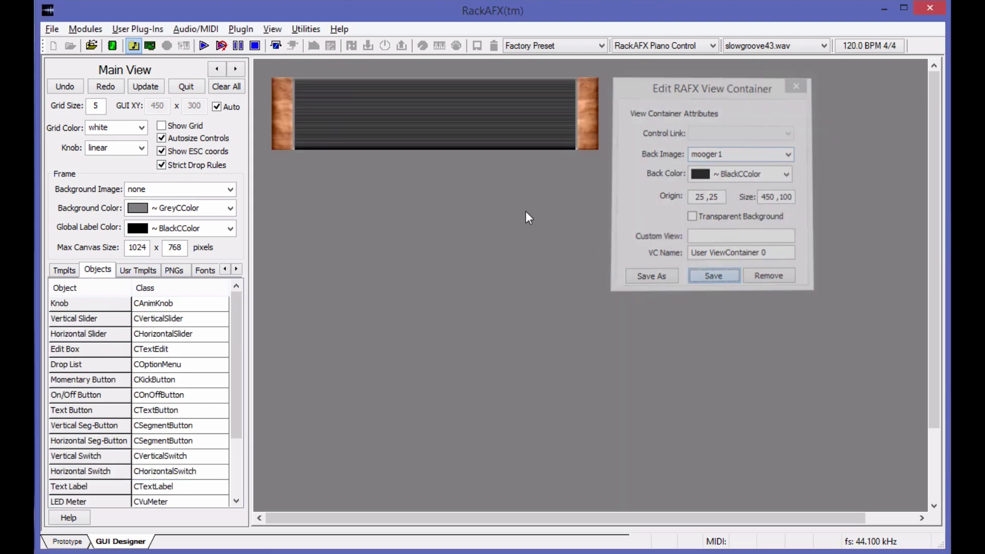
# Move the wood panel into the canvas's top-left corner at origin 1, 1.
pyautogui.moveTo(402, 111); pyautogui.dragTo(392, 103)
pyautogui.doubleClick(96, 105)
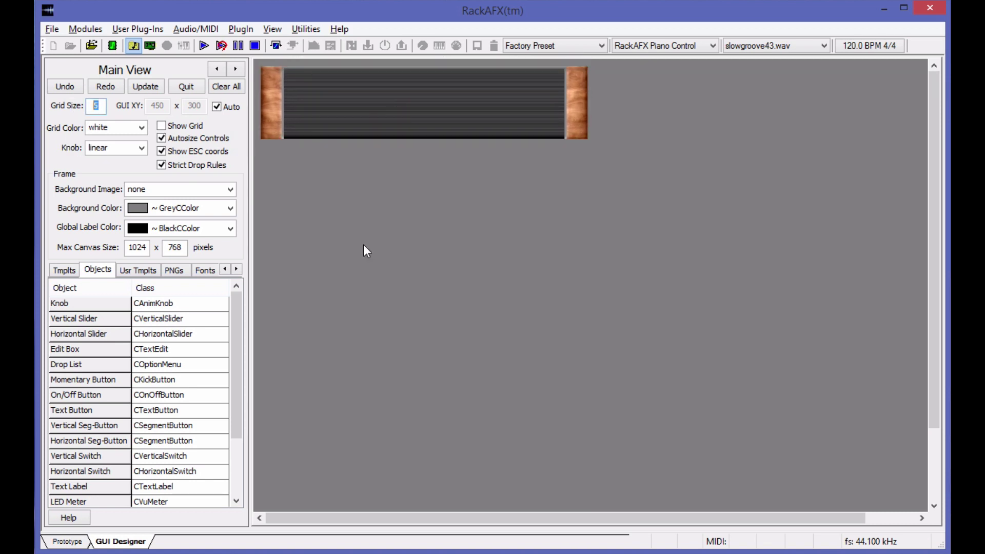
pyautogui.moveTo(337, 105)
pyautogui.mouseDown()
pyautogui.moveTo(341, 97)
pyautogui.moveTo(387, 176)
pyautogui.moveTo(369, 84)
pyautogui.moveTo(368, 166)
pyautogui.moveTo(324, 106)
pyautogui.moveTo(326, 91)
pyautogui.mouseUp()
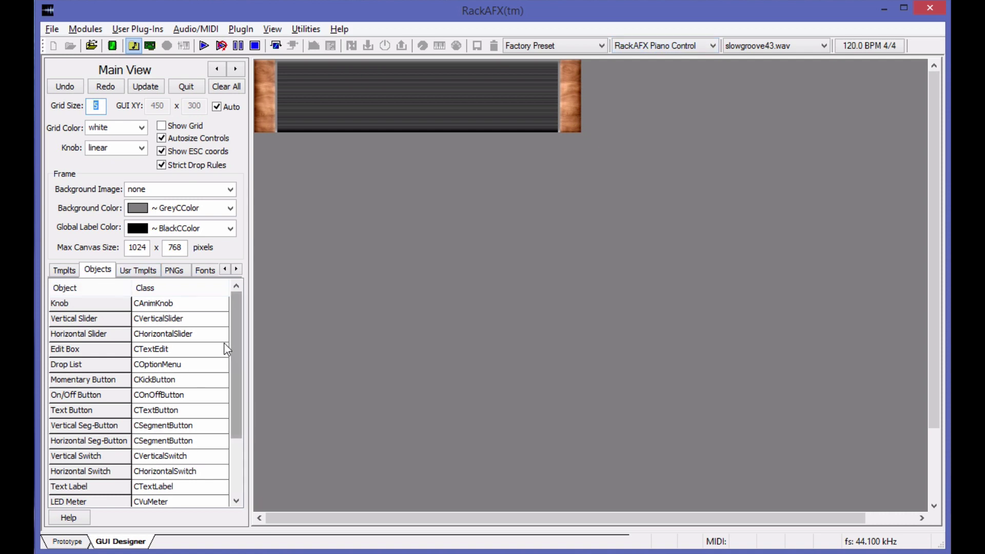
# Add a text label and give it a new FFD500 text colour named Orange.
pyautogui.scroll(-2, 235, 343)
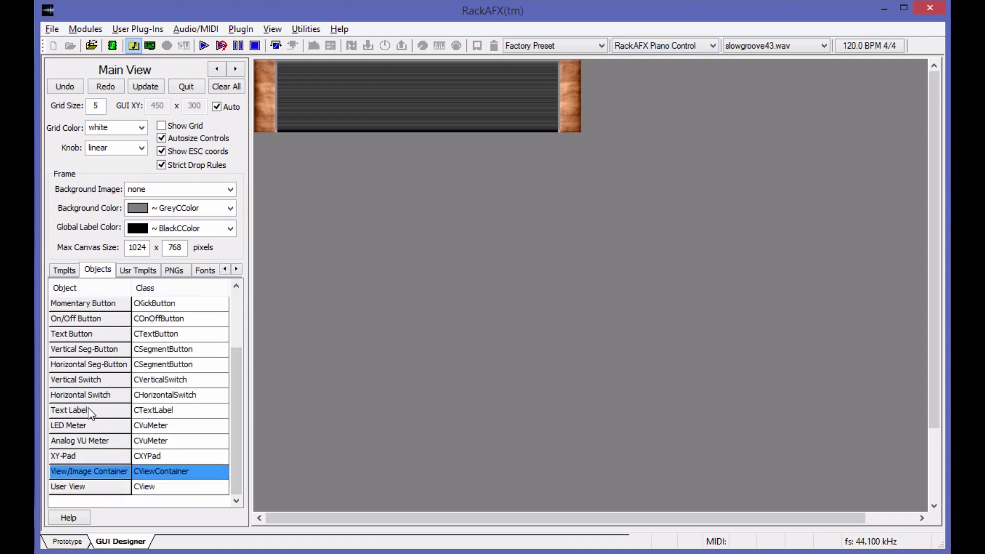
pyautogui.moveTo(90, 411); pyautogui.dragTo(439, 174)
pyautogui.rightClick(417, 177)
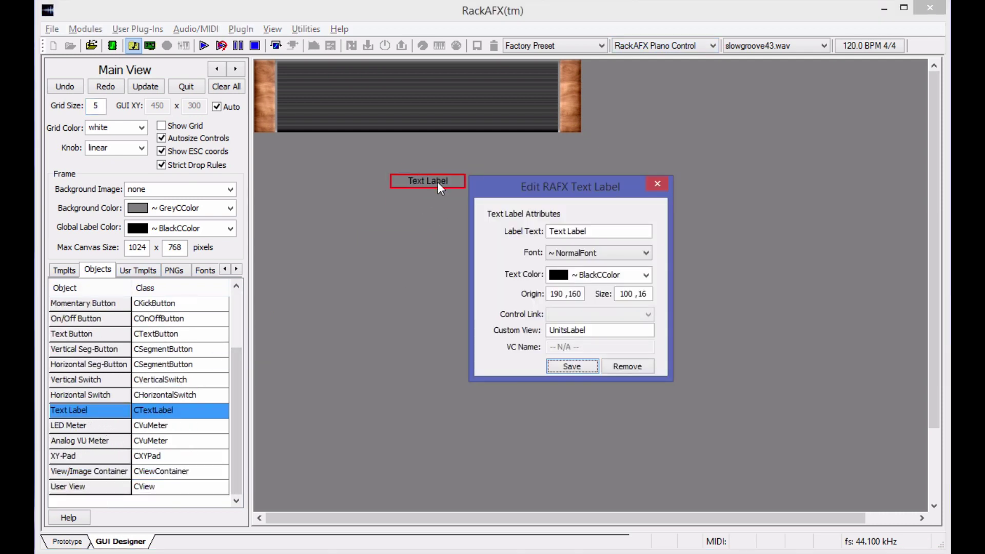
pyautogui.click(645, 275)
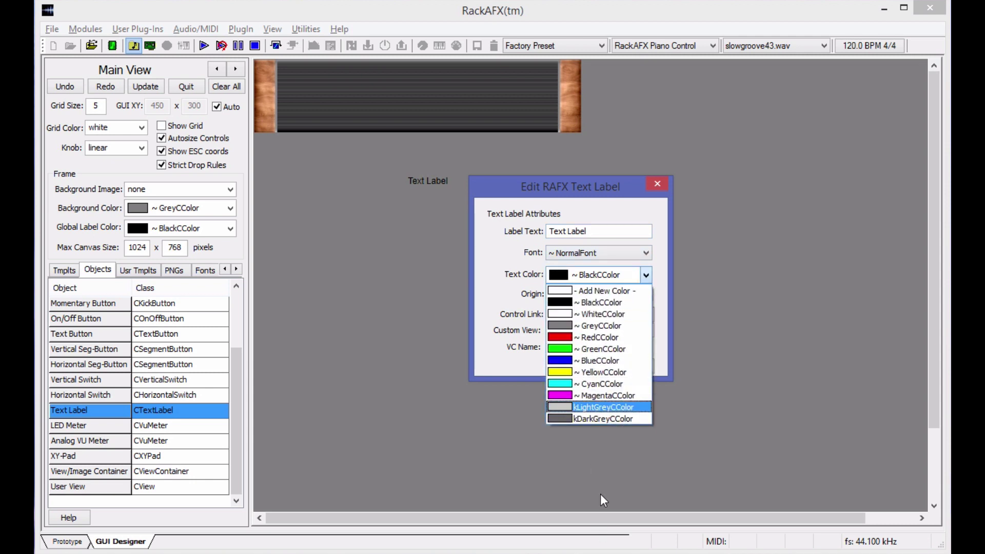
pyautogui.click(605, 292)
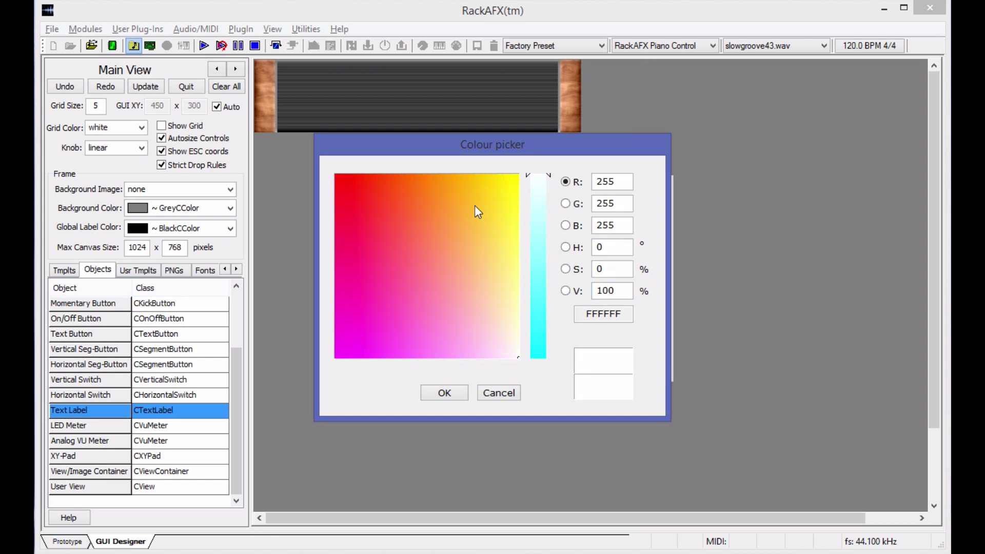
pyautogui.moveTo(433, 177)
pyautogui.mouseDown()
pyautogui.moveTo(442, 165)
pyautogui.moveTo(460, 185)
pyautogui.moveTo(496, 169)
pyautogui.moveTo(489, 172)
pyautogui.mouseUp()
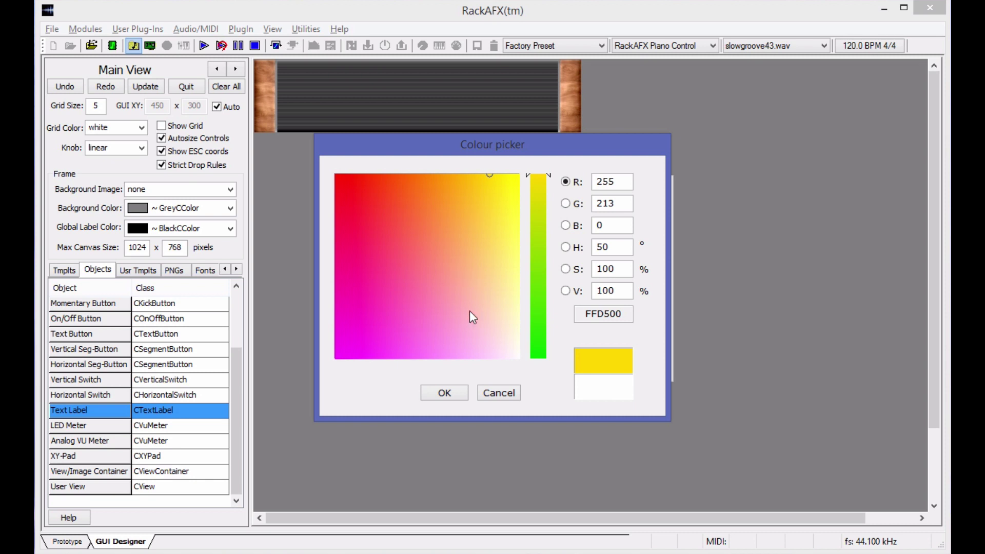
pyautogui.click(444, 393)
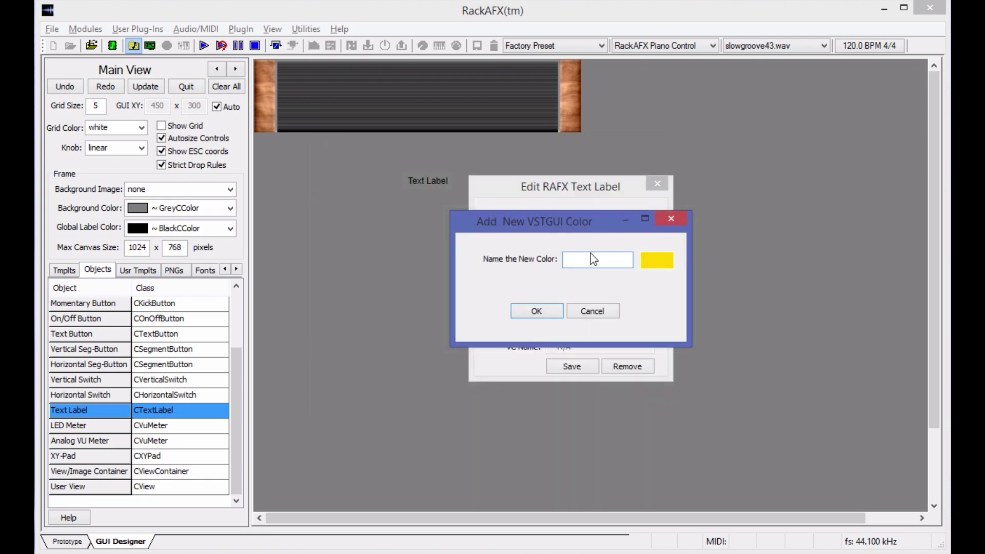
pyautogui.write('Orange')
pyautogui.press('Return')
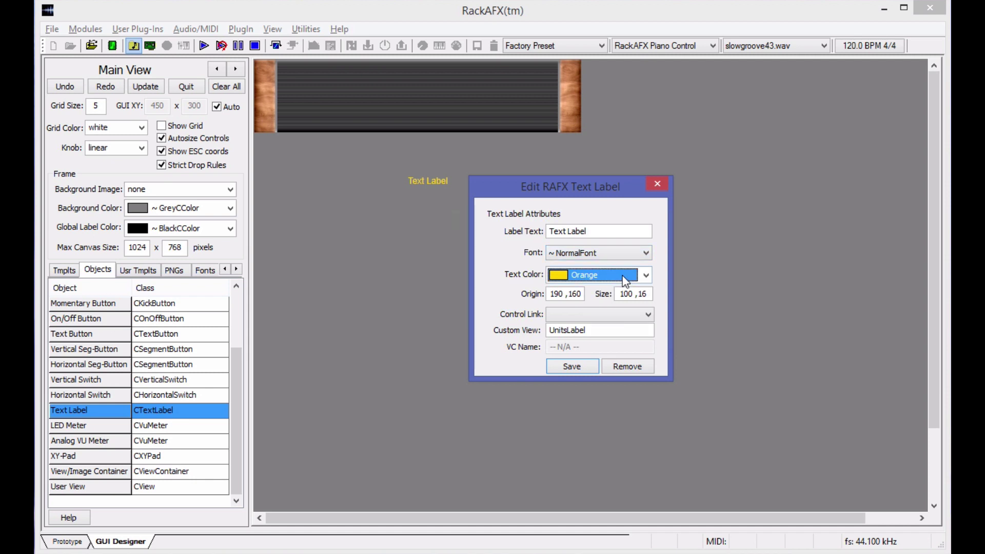
# Set the label text to Volume with NormalFontSmaller font, placed below the wood panel.
pyautogui.moveTo(434, 181); pyautogui.dragTo(406, 175)
pyautogui.click(405, 171)
pyautogui.click(489, 220)
pyautogui.write('Volume')
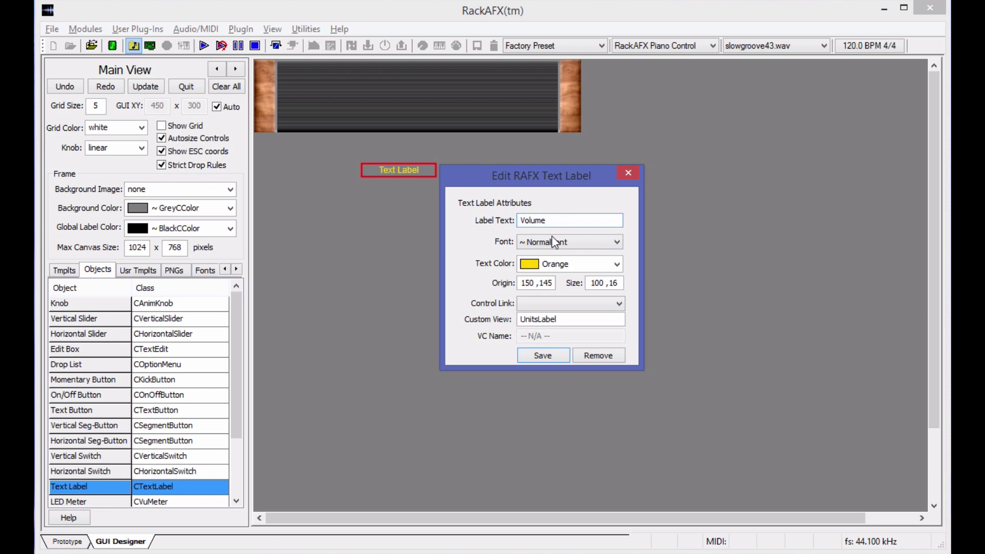
pyautogui.click(557, 243)
pyautogui.click(562, 310)
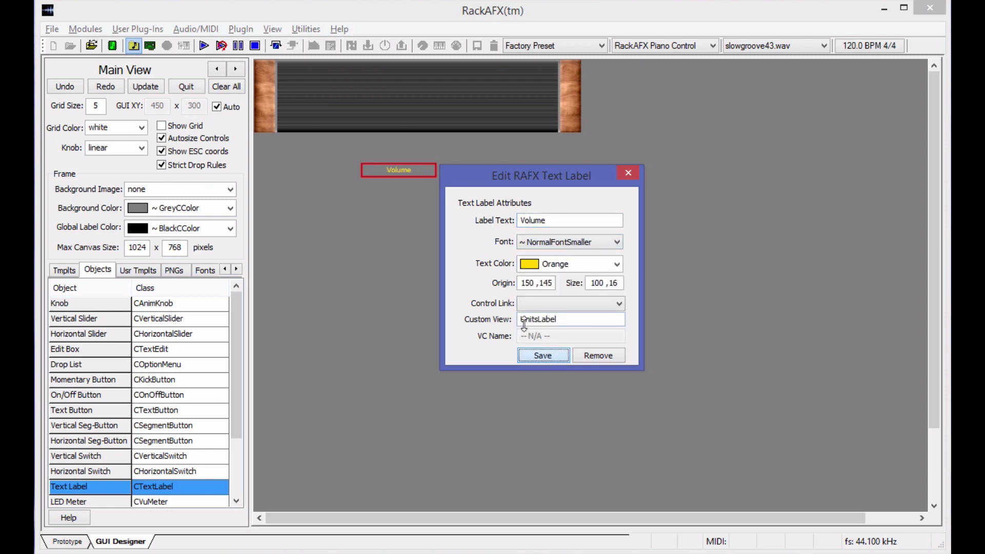
pyautogui.press('Return')
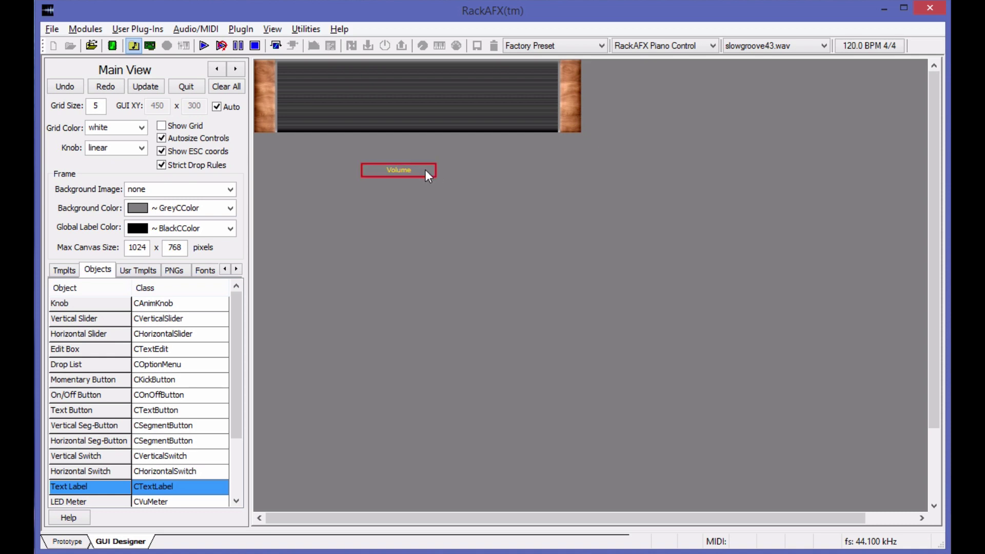
# Resize the Volume label's box and move it onto the wood panel.
pyautogui.moveTo(435, 170); pyautogui.dragTo(322, 169)
pyautogui.moveTo(381, 173)
pyautogui.mouseDown()
pyautogui.moveTo(381, 155)
pyautogui.moveTo(380, 165)
pyautogui.mouseUp()
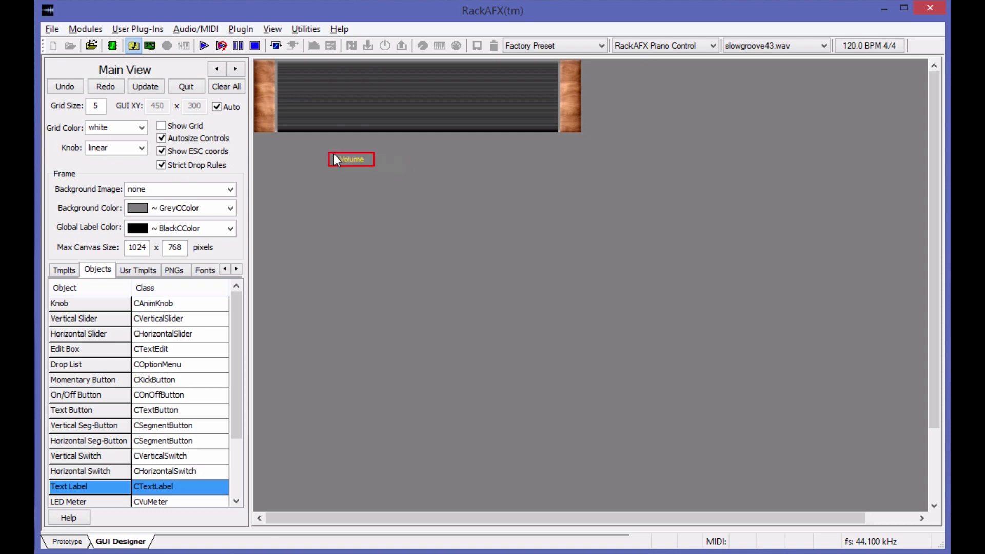
pyautogui.moveTo(325, 147); pyautogui.dragTo(297, 71)
# Add a phat2 knob linked to controlID::volume and move it into the Volume panel.
pyautogui.moveTo(63, 307); pyautogui.dragTo(369, 217)
pyautogui.moveTo(318, 245); pyautogui.dragTo(410, 203)
pyautogui.click(560, 245)
pyautogui.click(596, 329)
pyautogui.click(611, 267)
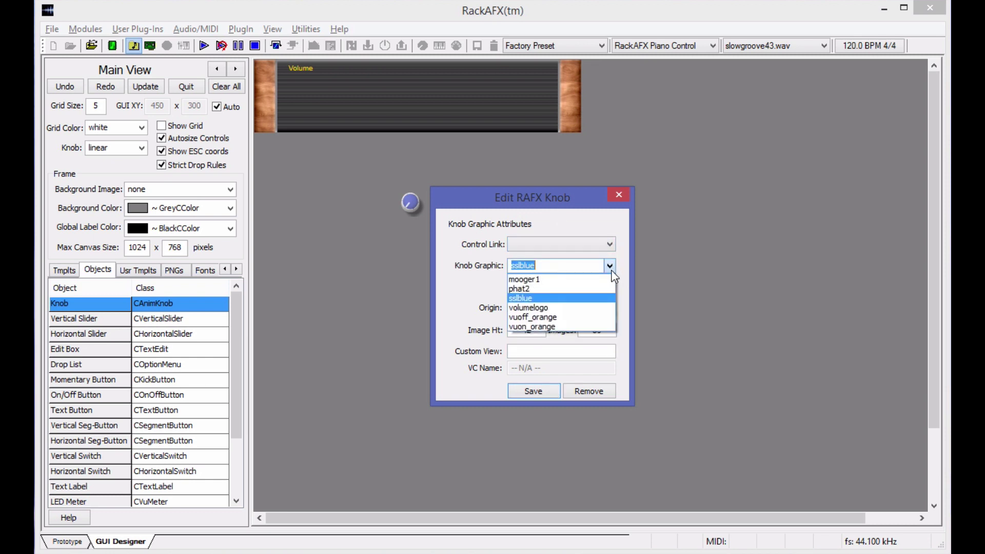
pyautogui.click(515, 290)
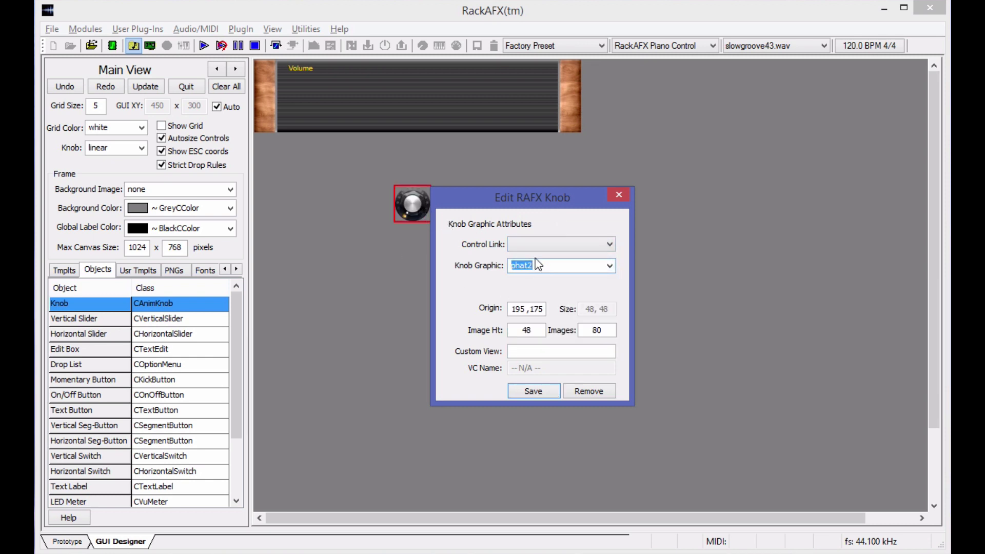
pyautogui.click(567, 246)
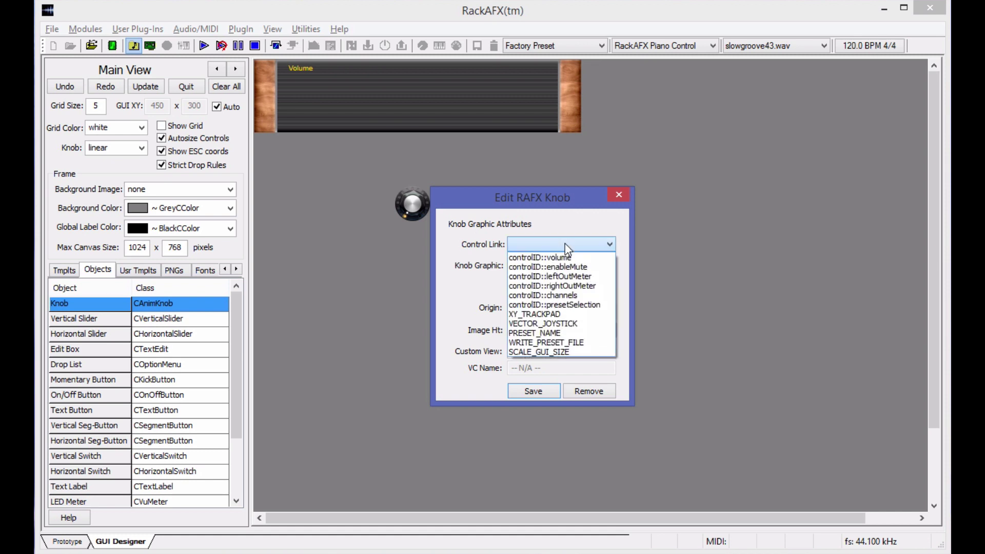
pyautogui.click(540, 257)
pyautogui.click(533, 392)
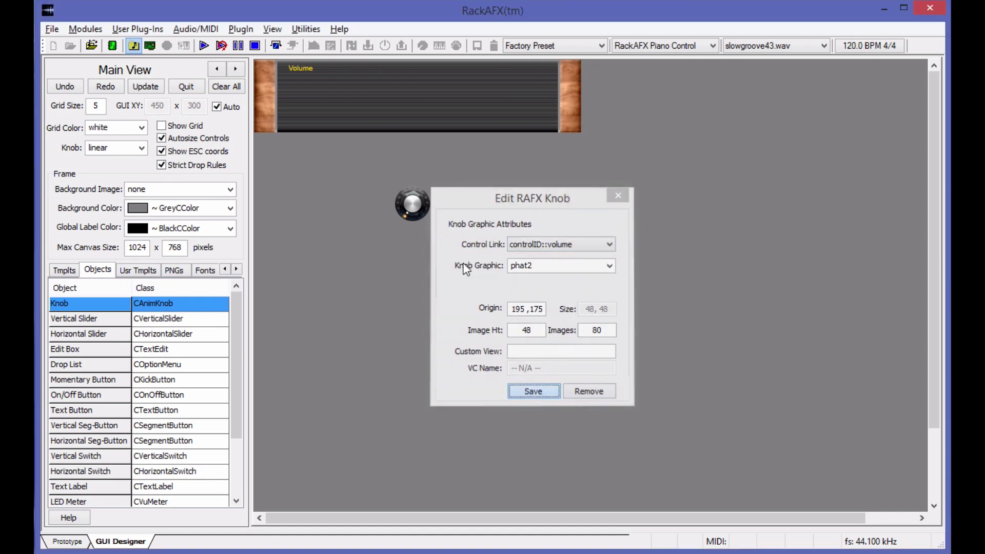
pyautogui.moveTo(409, 206); pyautogui.dragTo(311, 99)
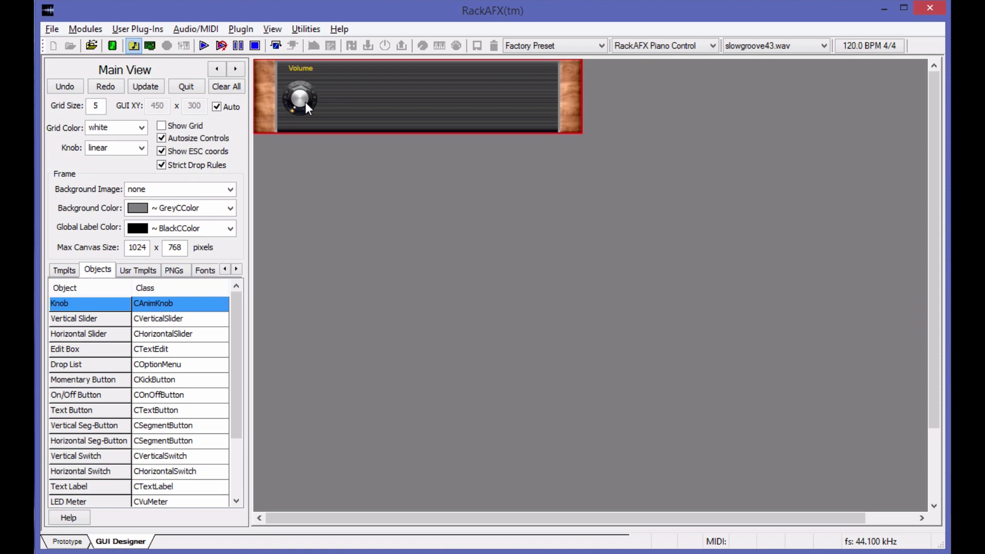
# Add a Mute label in NormalFontSmaller and Orange, placed on the panel beside Volume.
pyautogui.moveTo(306, 100); pyautogui.dragTo(305, 100)
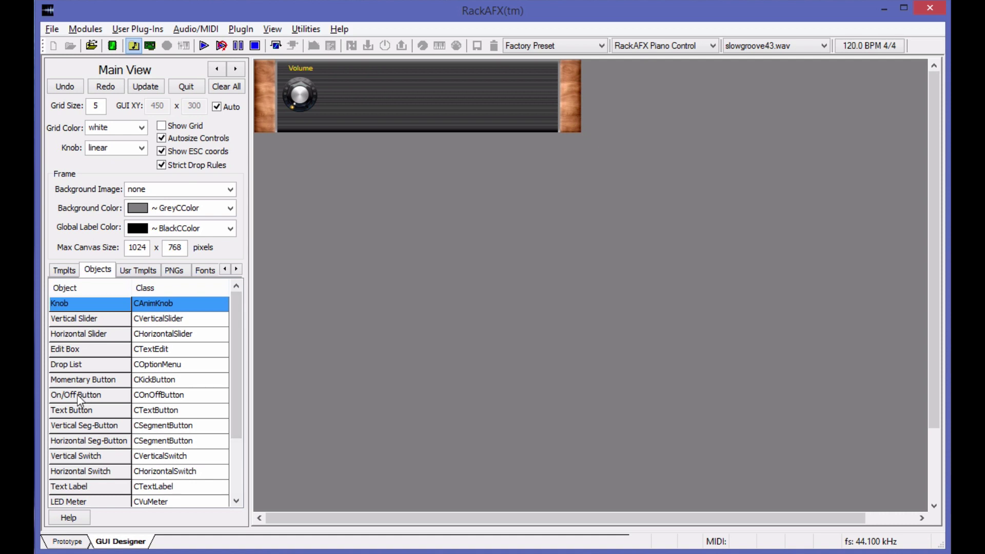
pyautogui.moveTo(84, 485); pyautogui.dragTo(404, 232)
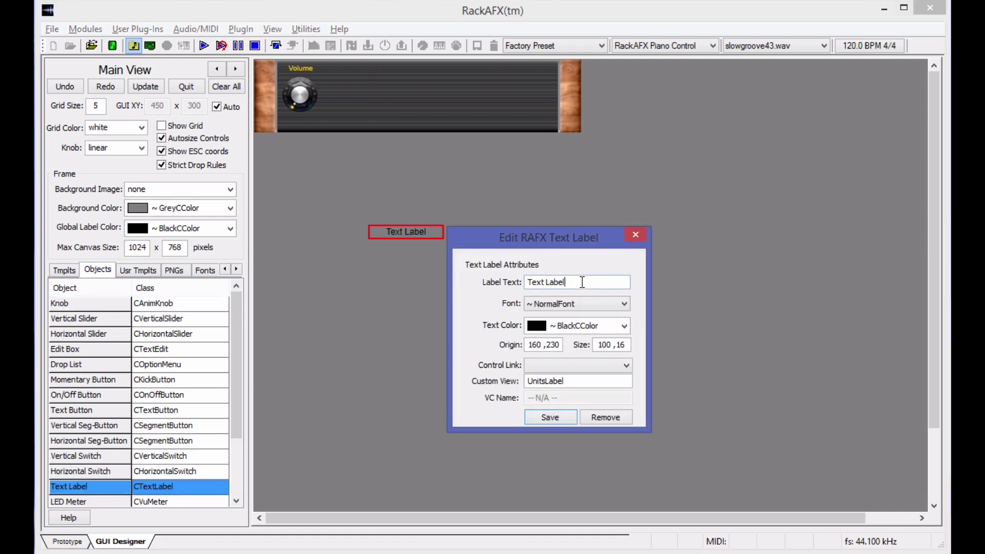
pyautogui.write('Mute')
pyautogui.click(594, 309)
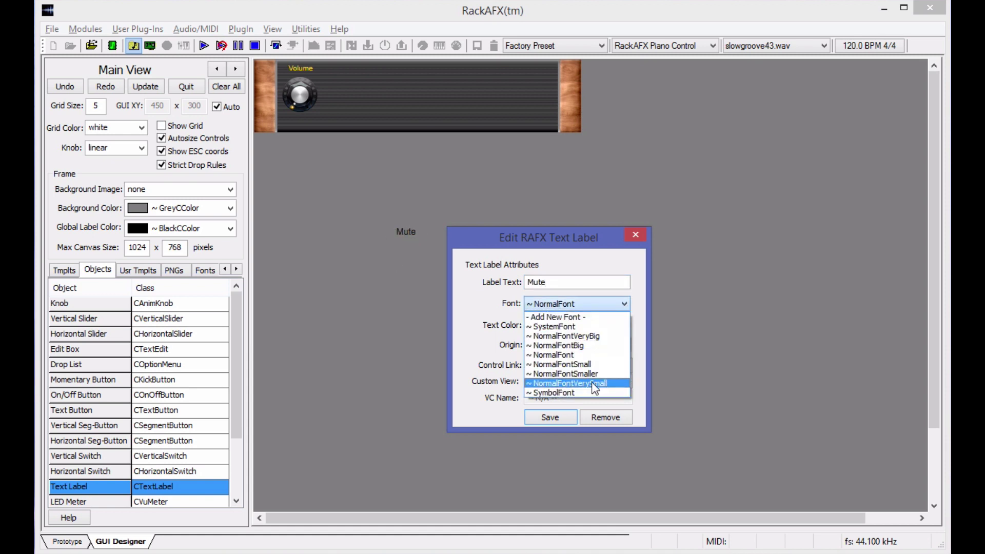
pyautogui.click(591, 374)
pyautogui.click(623, 325)
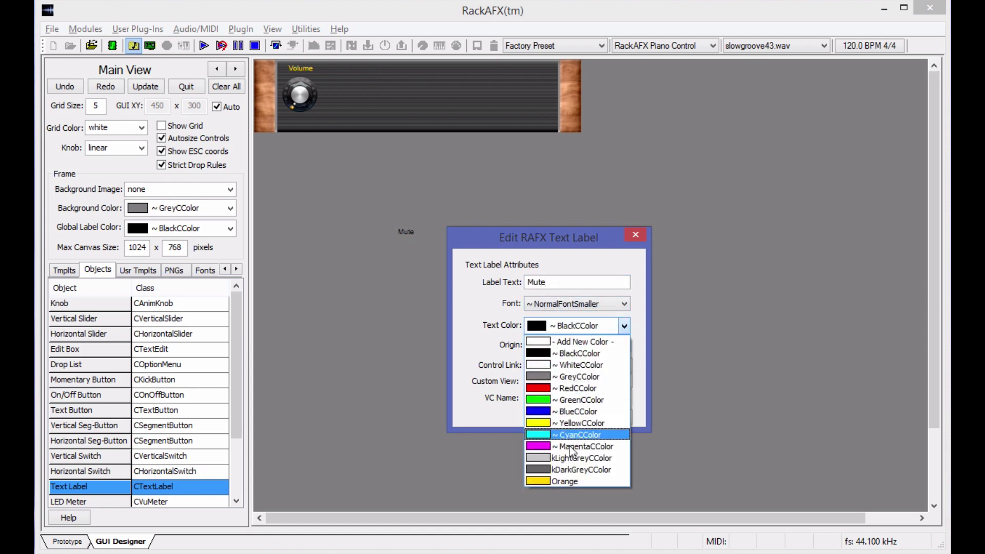
pyautogui.click(563, 481)
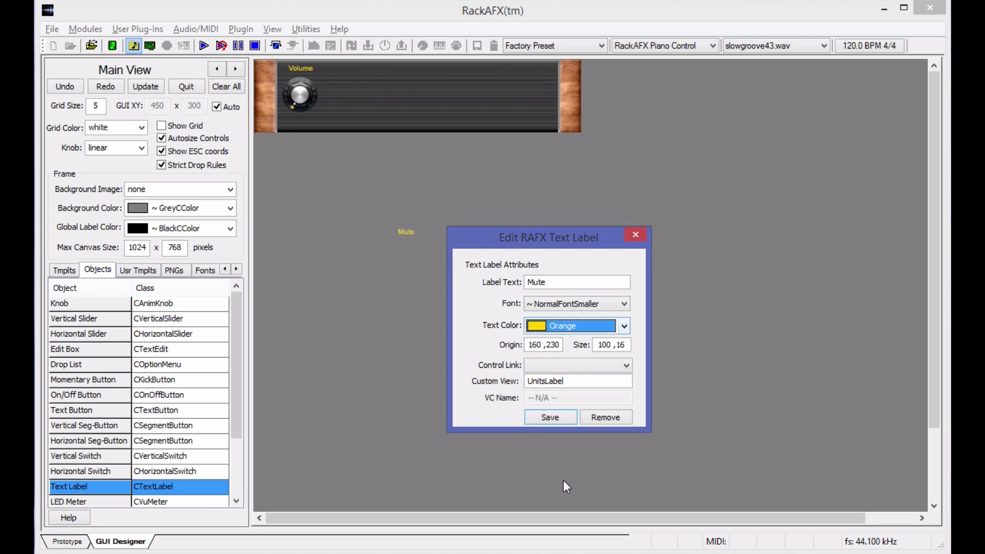
pyautogui.click(563, 420)
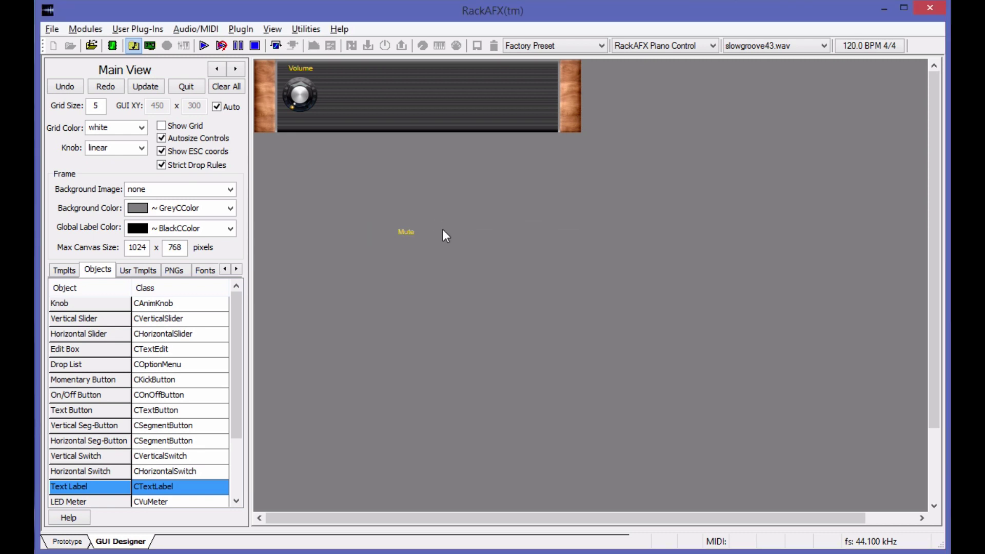
pyautogui.moveTo(442, 231); pyautogui.dragTo(342, 76)
# Place an on/off button in the panel under Mute, checking the medtoggleswitch graphic.
pyautogui.moveTo(76, 398); pyautogui.dragTo(370, 214)
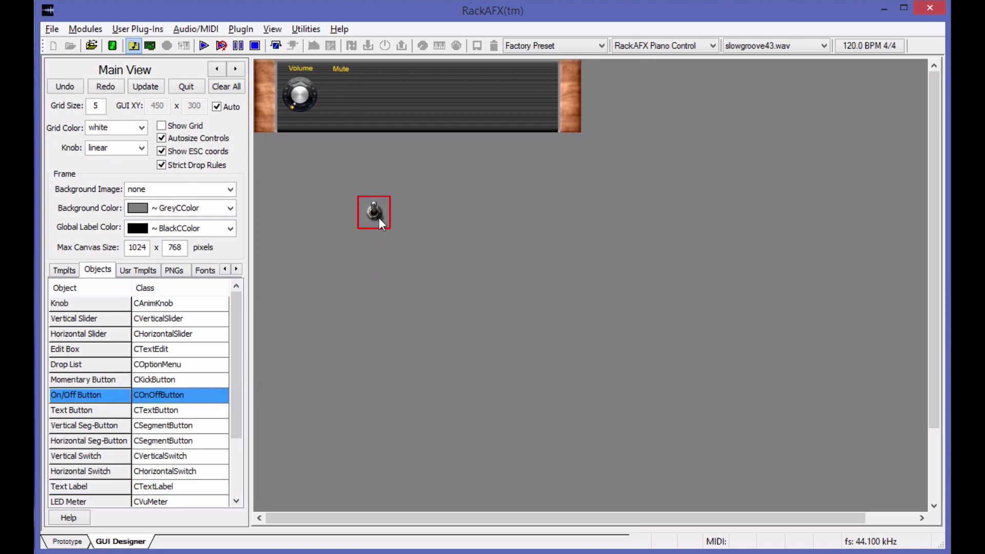
pyautogui.moveTo(378, 217); pyautogui.dragTo(347, 96)
pyautogui.click(174, 270)
pyautogui.click(62, 397)
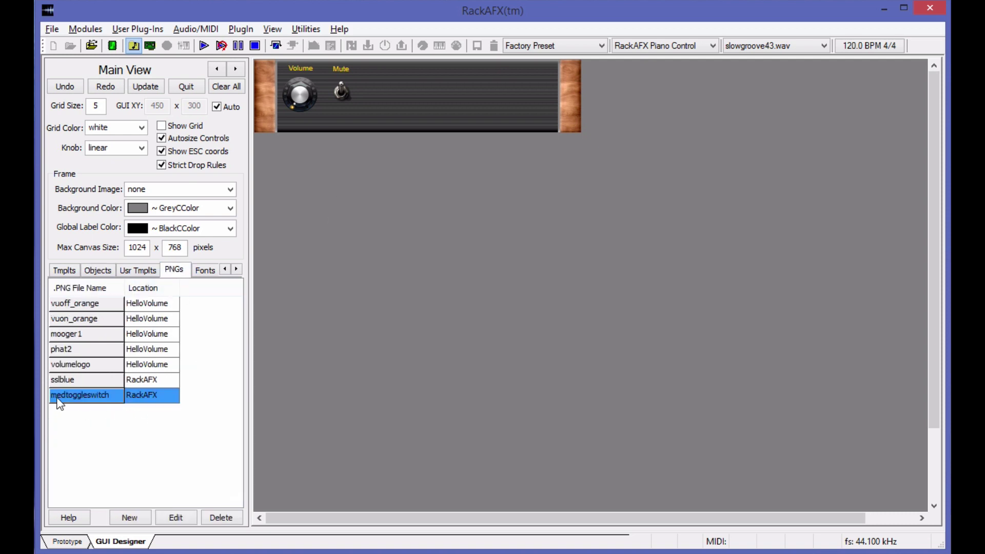
pyautogui.click(98, 270)
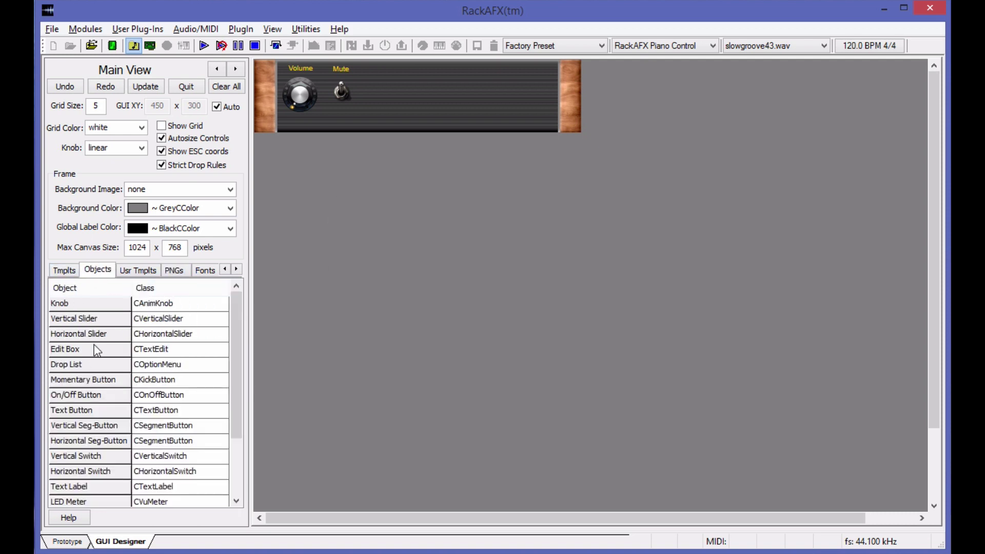
# Link the Mute switch to controlID::enableMute and save its settings.
pyautogui.doubleClick(342, 85)
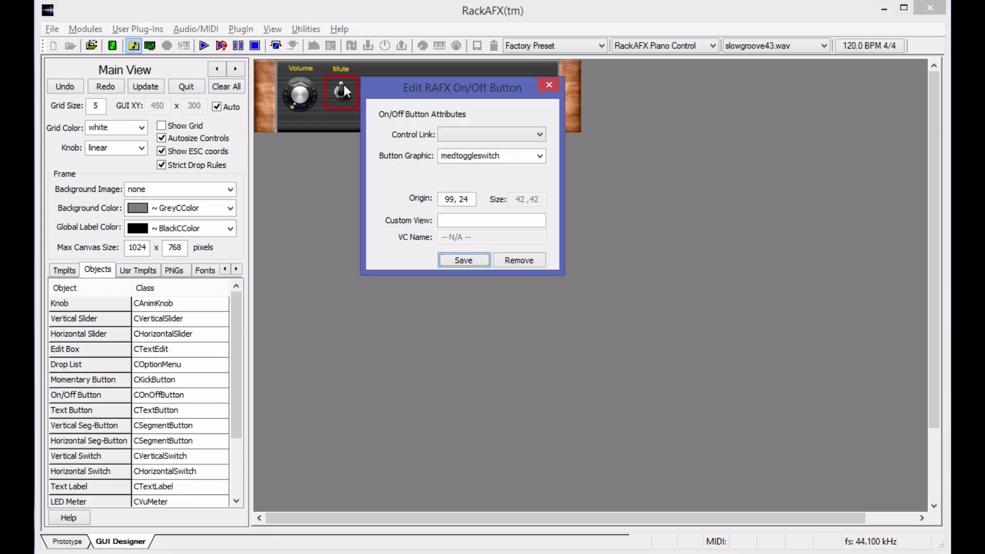
pyautogui.click(472, 135)
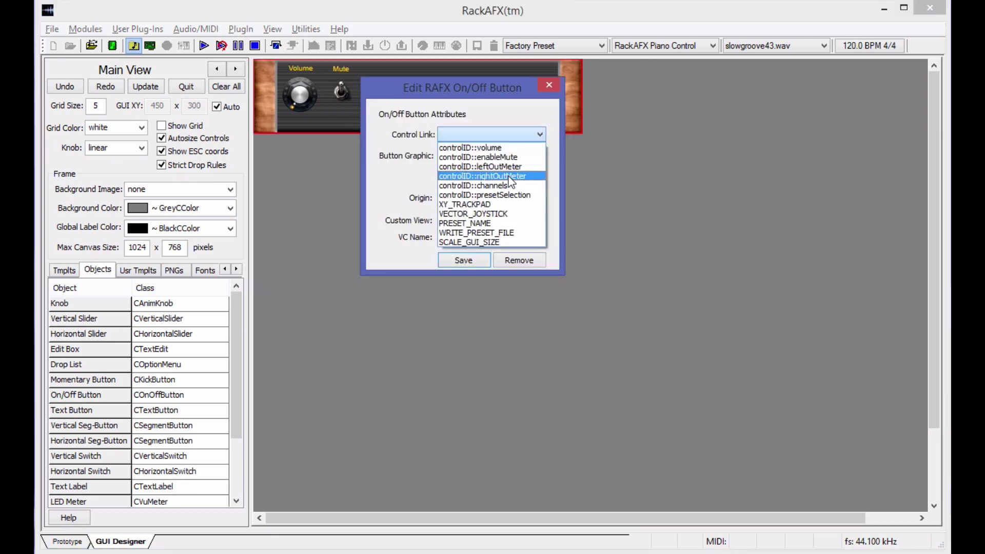
pyautogui.click(531, 158)
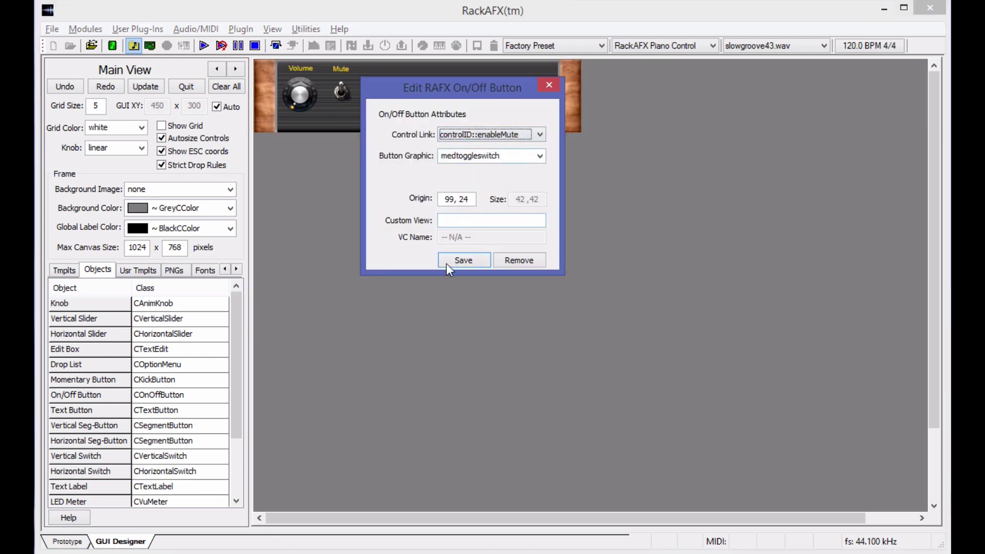
pyautogui.click(464, 260)
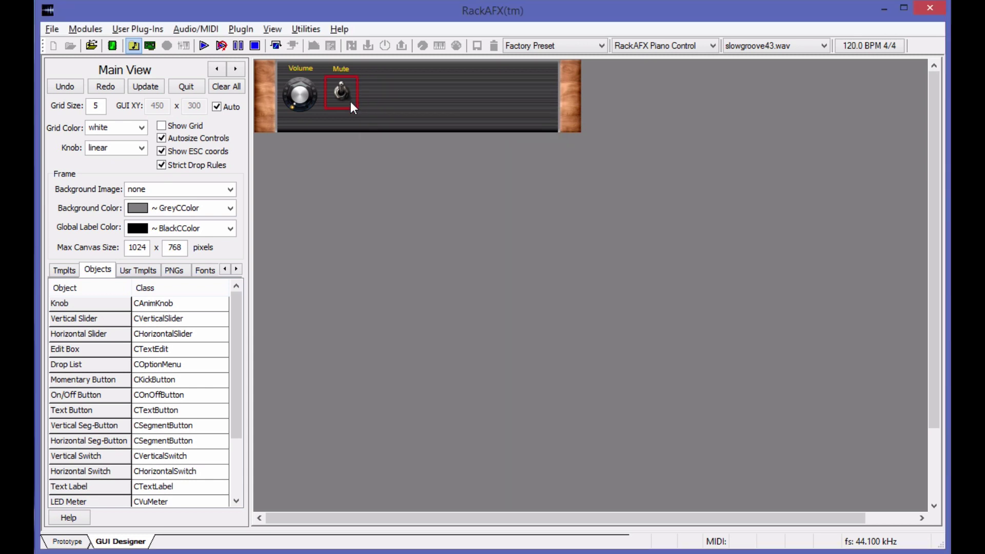
# Add a View/Image Container with kDarkGreyCColor as its back colour.
pyautogui.scroll(-1, 236, 385)
pyautogui.scroll(-4, 236, 385)
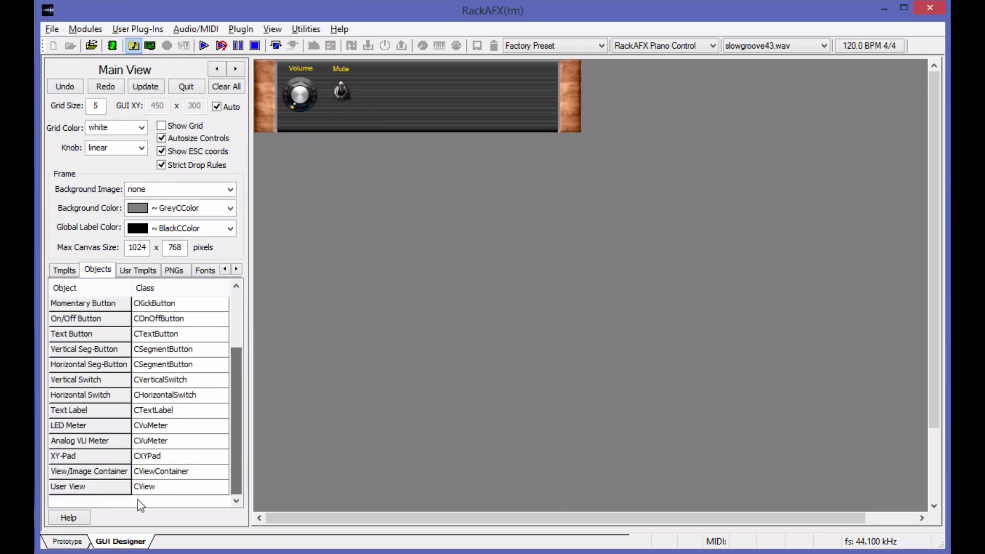
pyautogui.moveTo(164, 471); pyautogui.dragTo(423, 237)
pyautogui.click(643, 300)
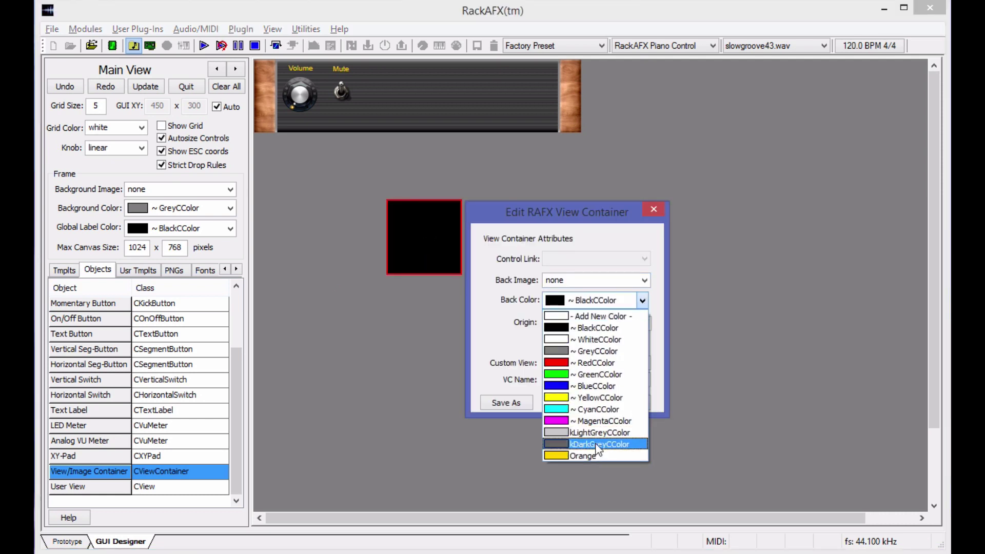
pyautogui.click(600, 445)
pyautogui.click(569, 403)
# Add an Orange, NormalFontSmaller text label and move it inside the grey box.
pyautogui.scroll(5, 148, 336)
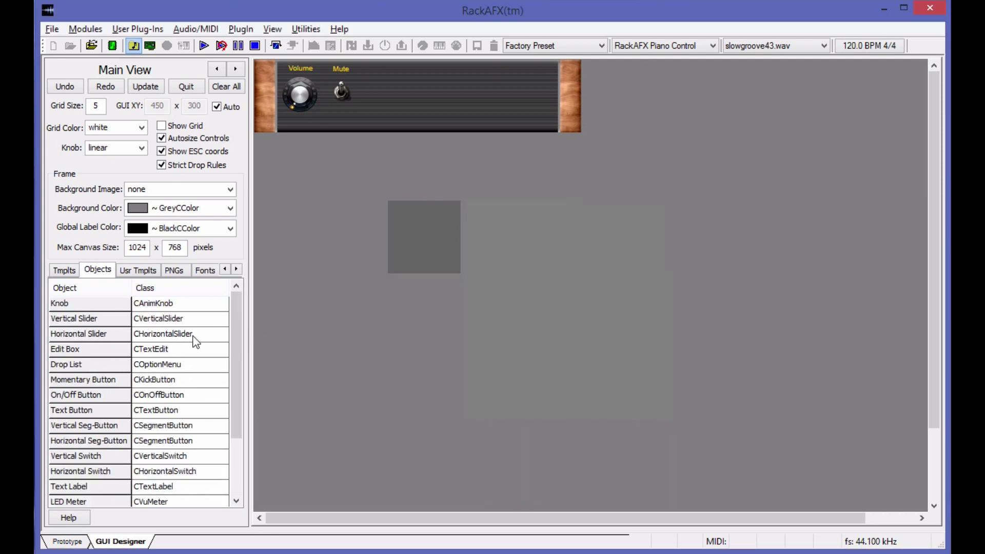
pyautogui.moveTo(71, 487); pyautogui.dragTo(553, 210)
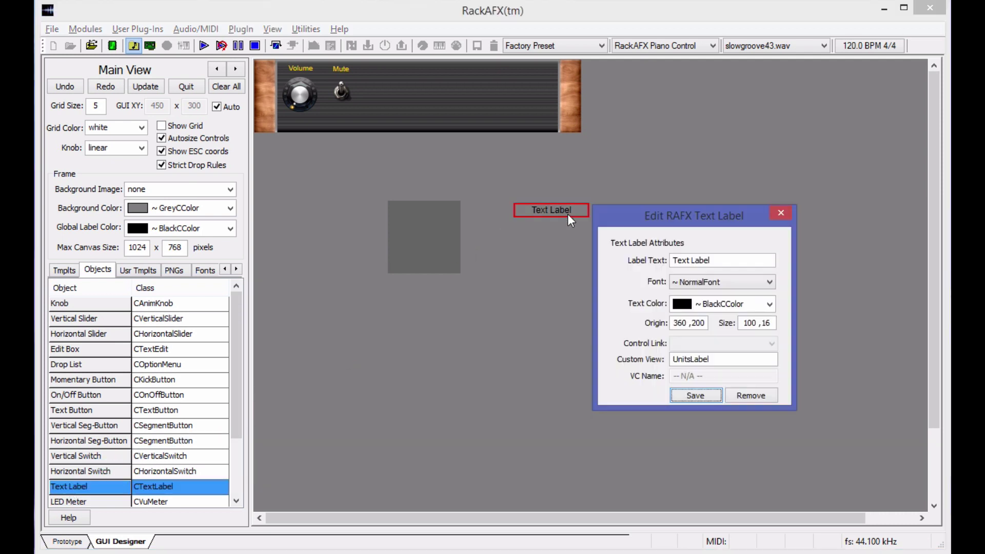
pyautogui.click(712, 304)
pyautogui.click(710, 460)
pyautogui.click(768, 281)
pyautogui.click(750, 352)
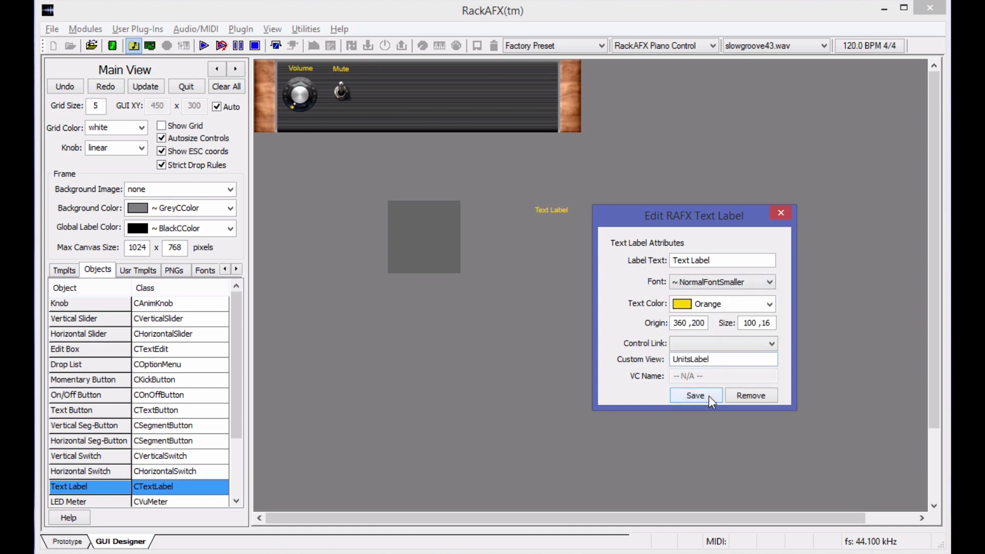
pyautogui.click(698, 394)
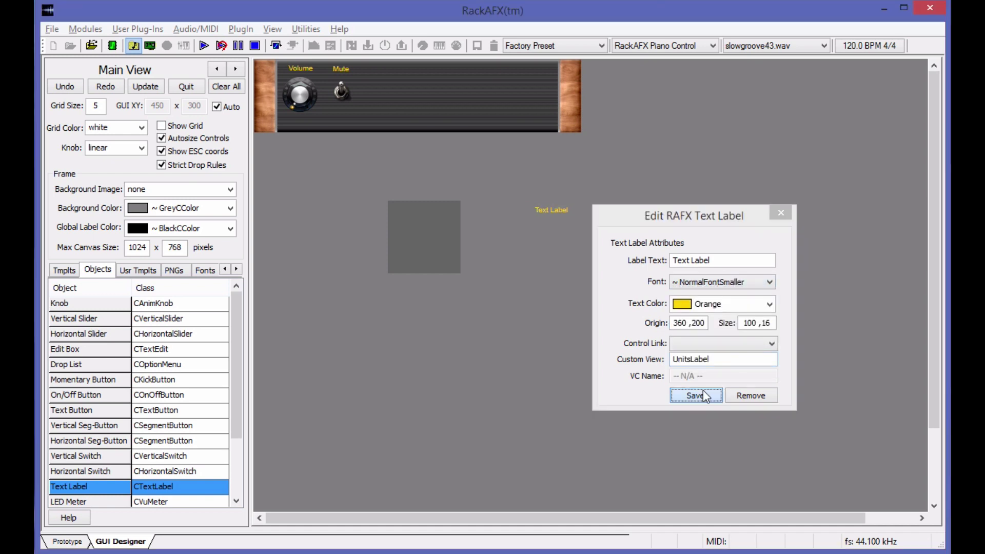
pyautogui.click(582, 210)
pyautogui.moveTo(553, 210); pyautogui.dragTo(432, 224)
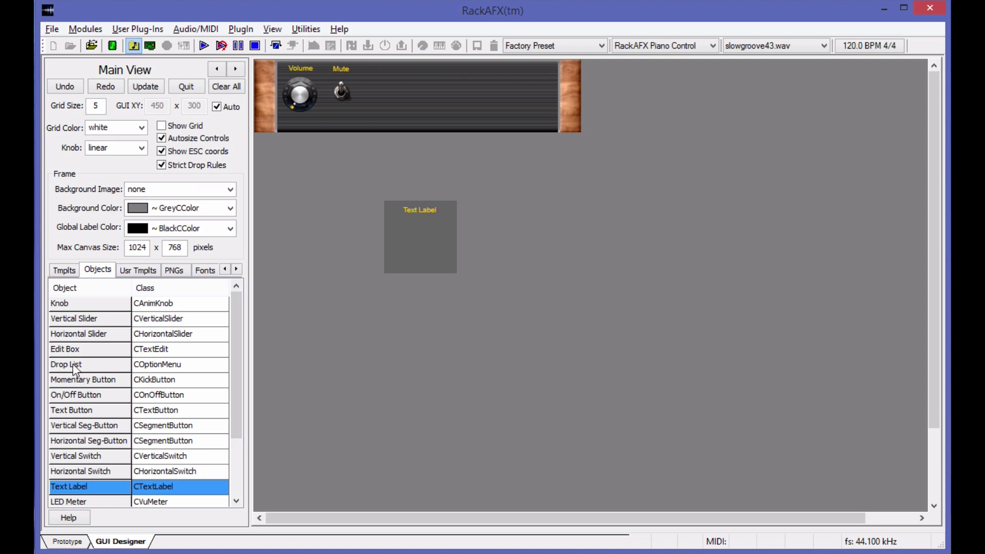
# Add a drop list to the canvas with orange text and an orange frame.
pyautogui.moveTo(75, 370); pyautogui.dragTo(380, 312)
pyautogui.doubleClick(378, 312)
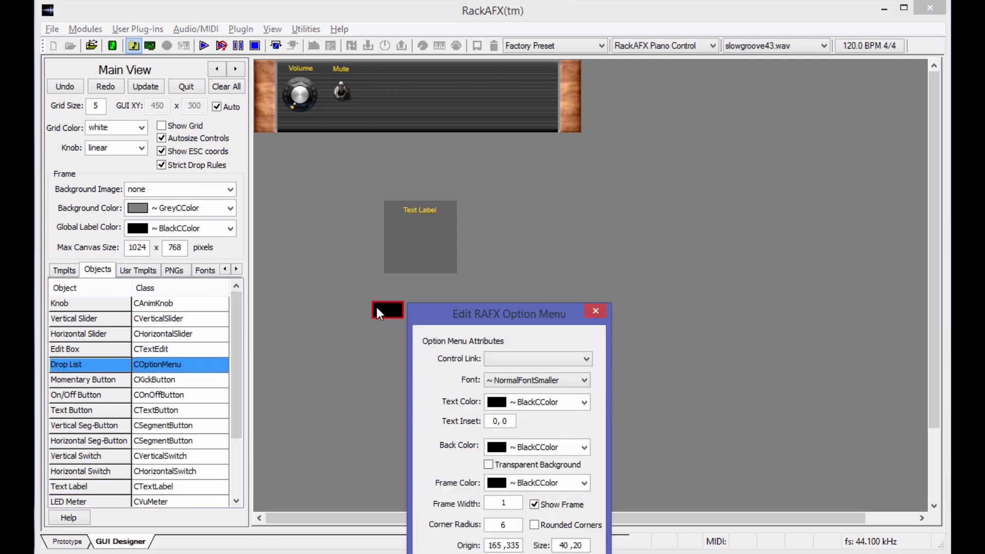
pyautogui.click(533, 403)
pyautogui.click(534, 485)
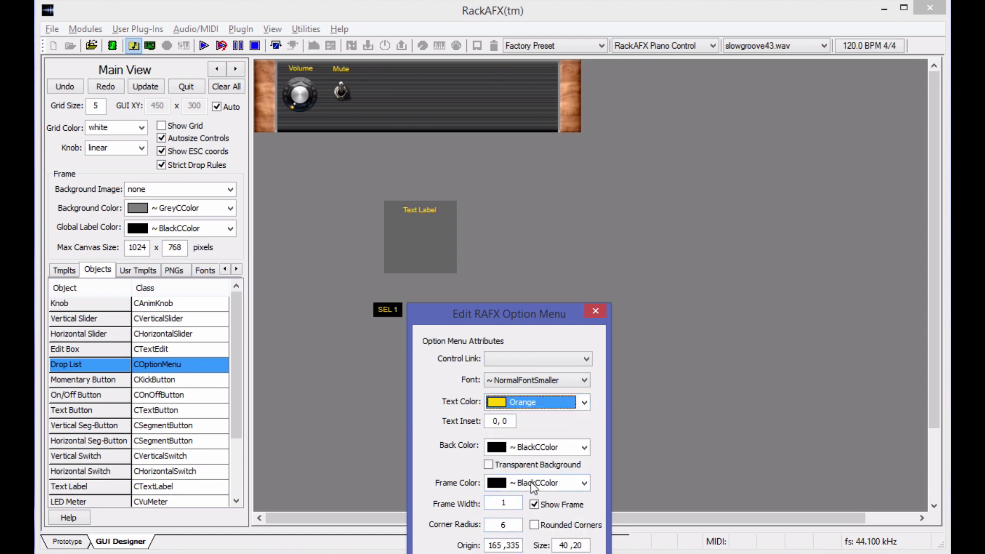
pyautogui.click(534, 485)
pyautogui.press('o')
pyautogui.press('Return')
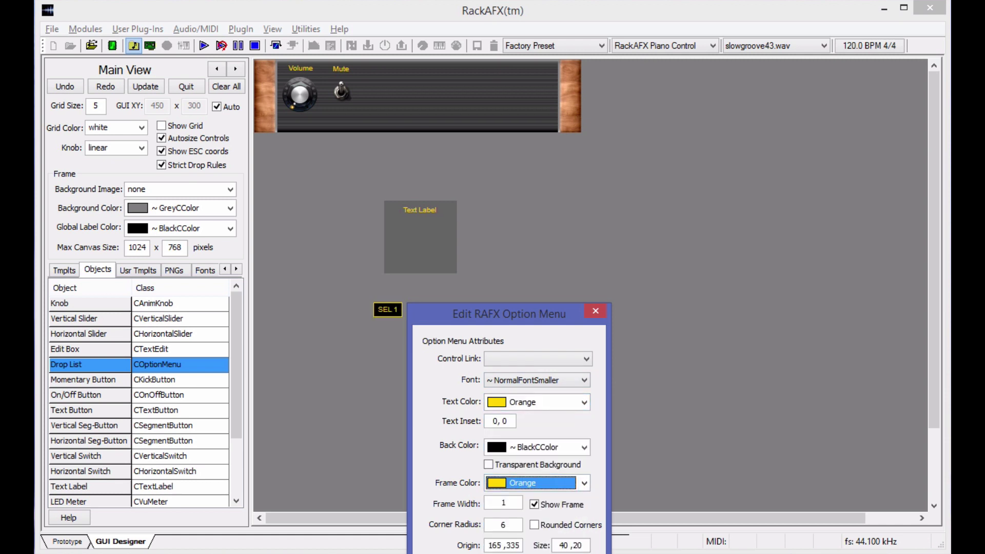
pyautogui.press('Return')
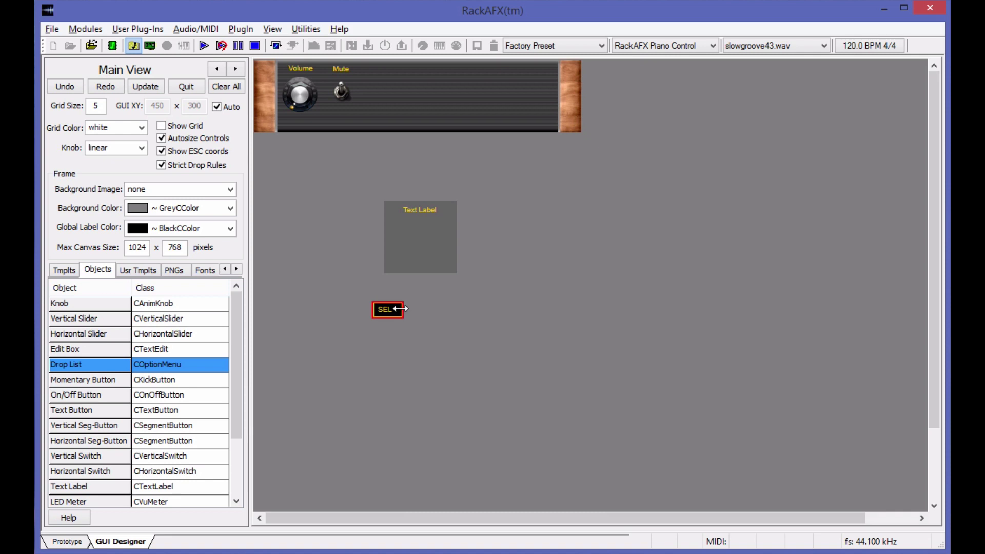
# Widen the SEL 1 drop list, fit it into the grey container, and shorten the container.
pyautogui.moveTo(402, 309); pyautogui.dragTo(428, 238)
pyautogui.click(426, 224)
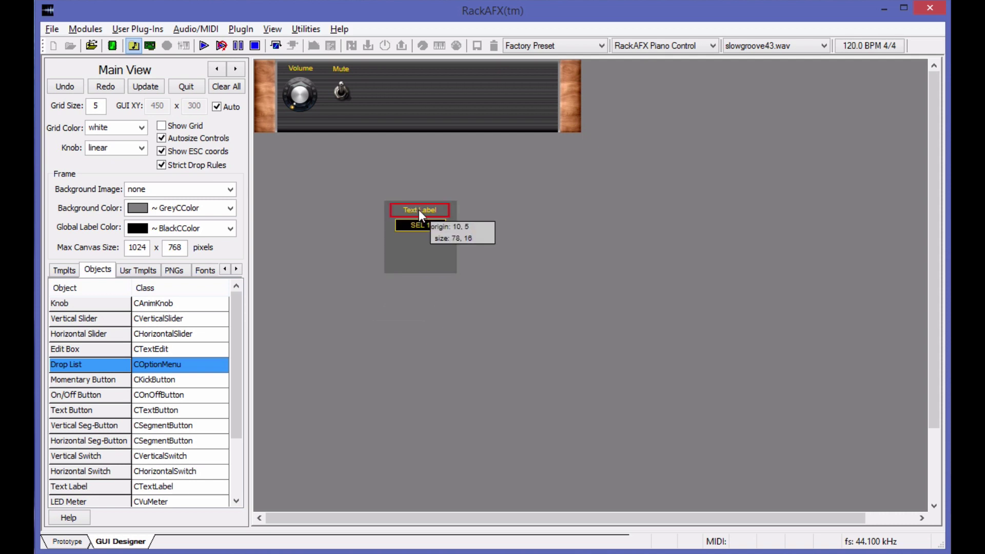
pyautogui.click(419, 209)
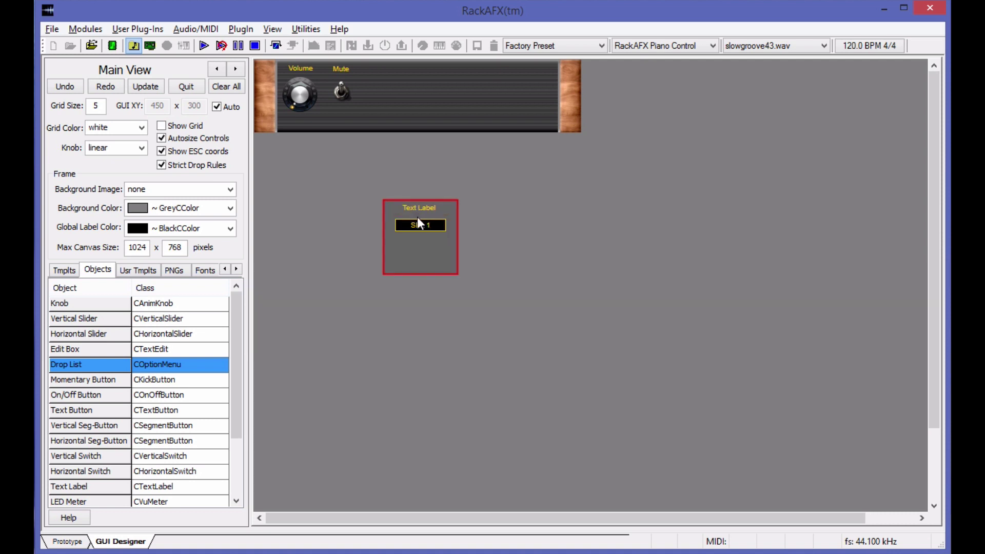
pyautogui.click(417, 222)
pyautogui.moveTo(416, 220); pyautogui.dragTo(455, 237)
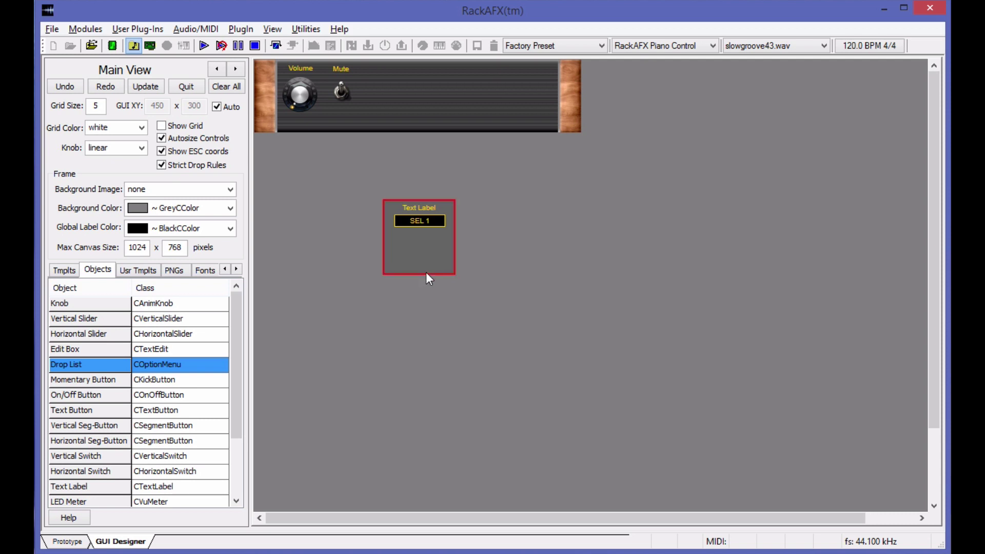
pyautogui.moveTo(426, 272); pyautogui.dragTo(431, 231)
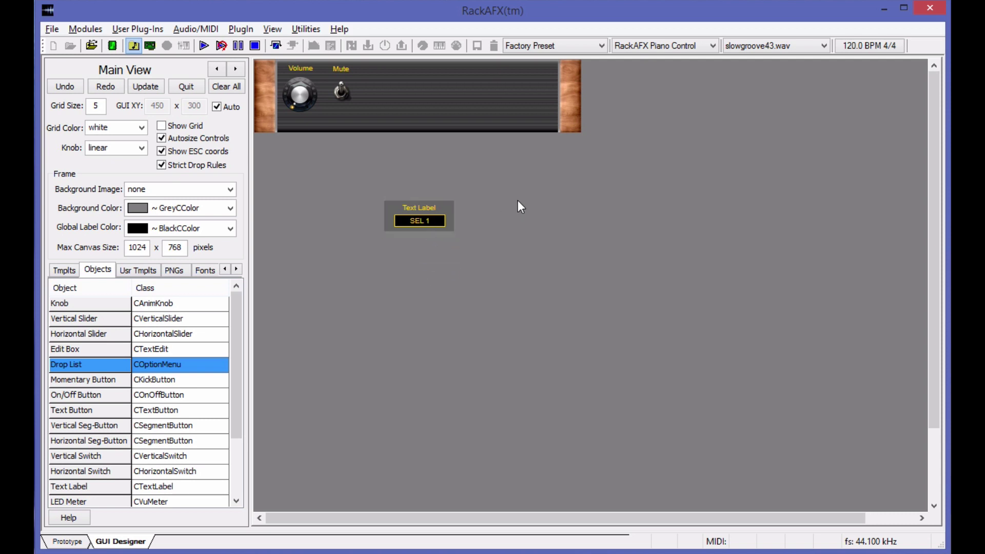
pyautogui.moveTo(452, 213)
pyautogui.mouseDown()
pyautogui.moveTo(456, 190)
pyautogui.moveTo(442, 202)
pyautogui.mouseUp()
# Give the label-and-drop-list group a transparent background.
pyautogui.rightClick(437, 197)
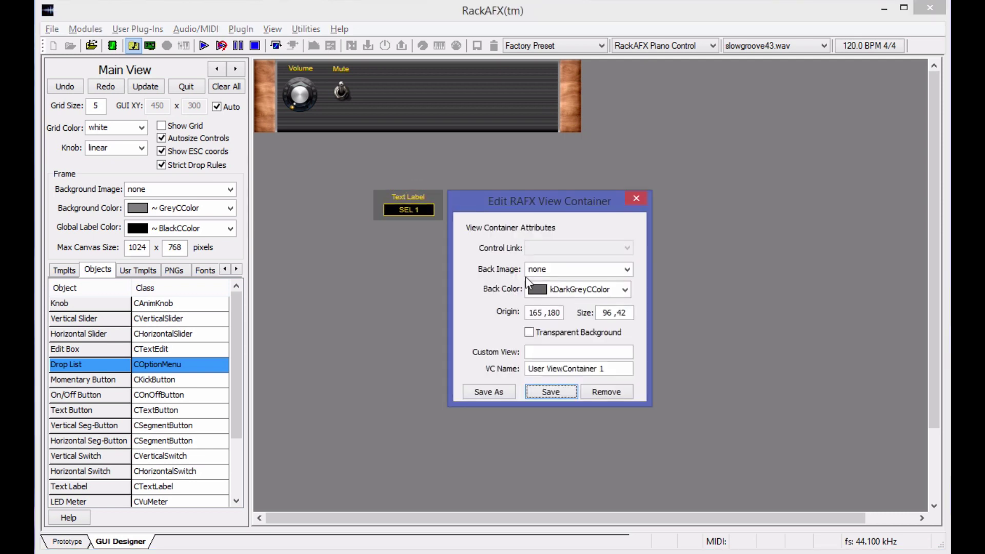
pyautogui.click(538, 332)
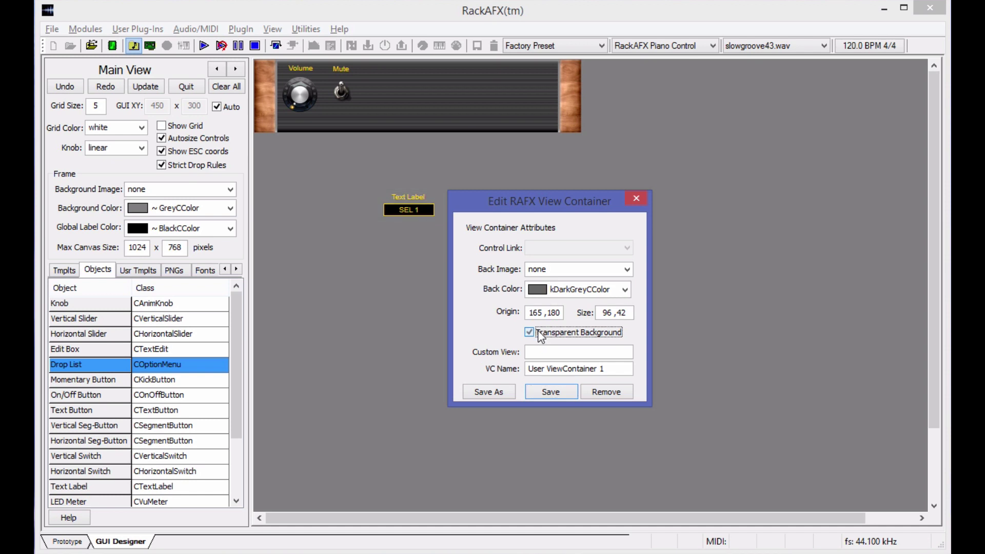
pyautogui.click(543, 392)
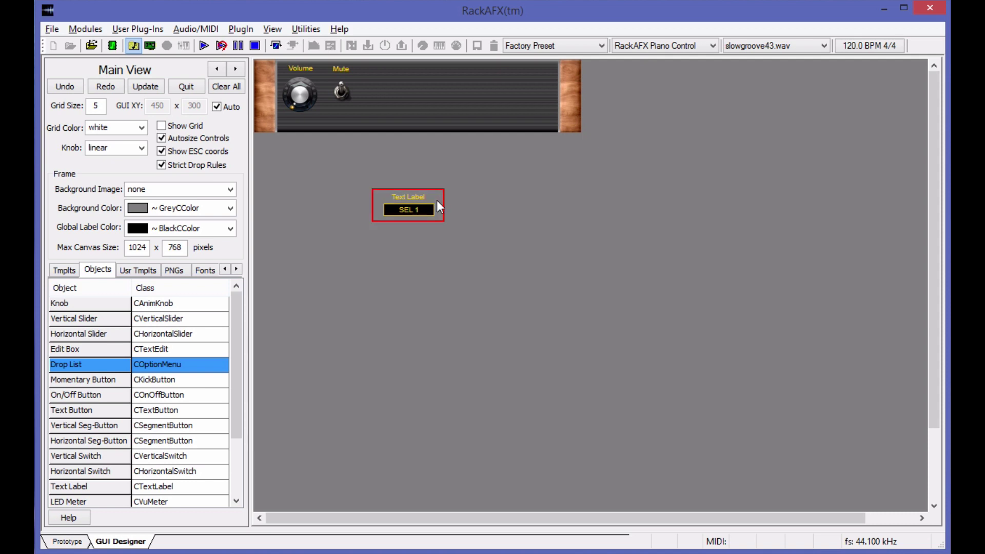
# Save the group as a new user template named OptoinGroup.
pyautogui.rightClick(436, 200)
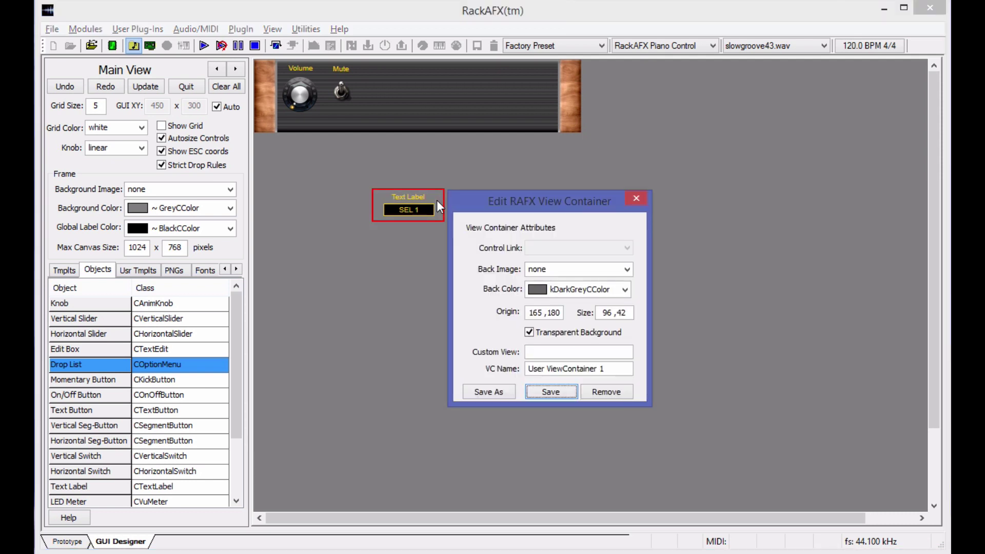
pyautogui.click(486, 392)
pyautogui.write('Optoin')
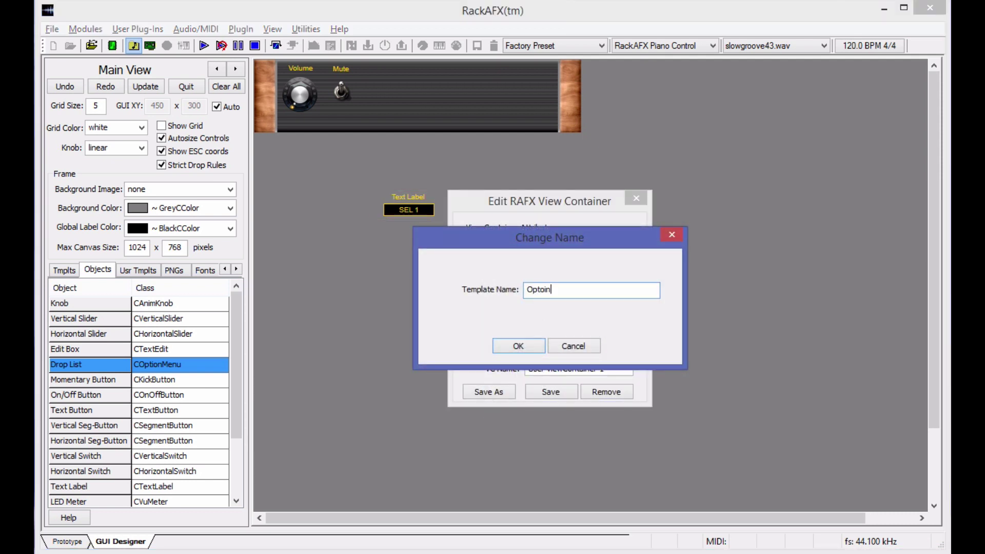
pyautogui.write('Group')
pyautogui.press('Return')
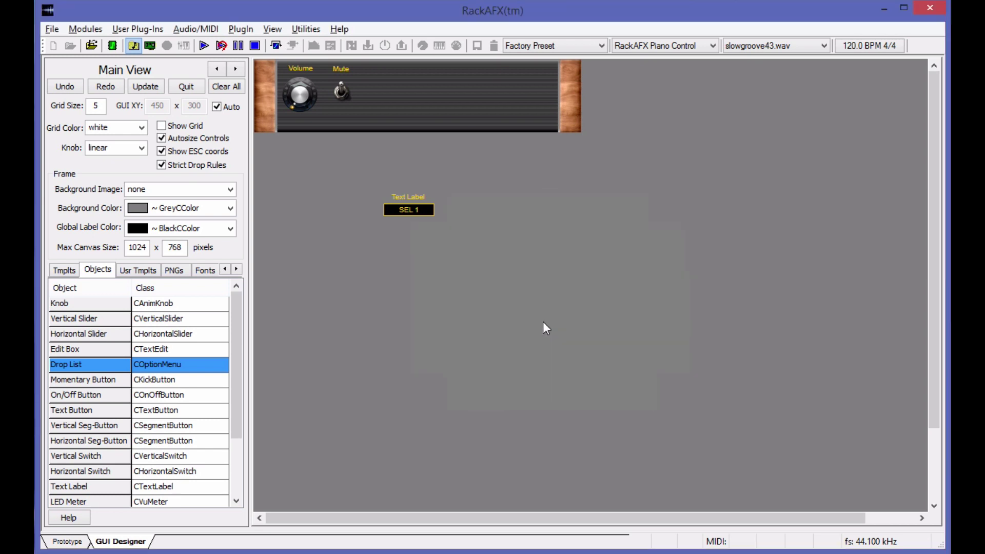
# Drop OptoinGroup copies from the user templates, delete the extras, and set one below the original.
pyautogui.click(134, 271)
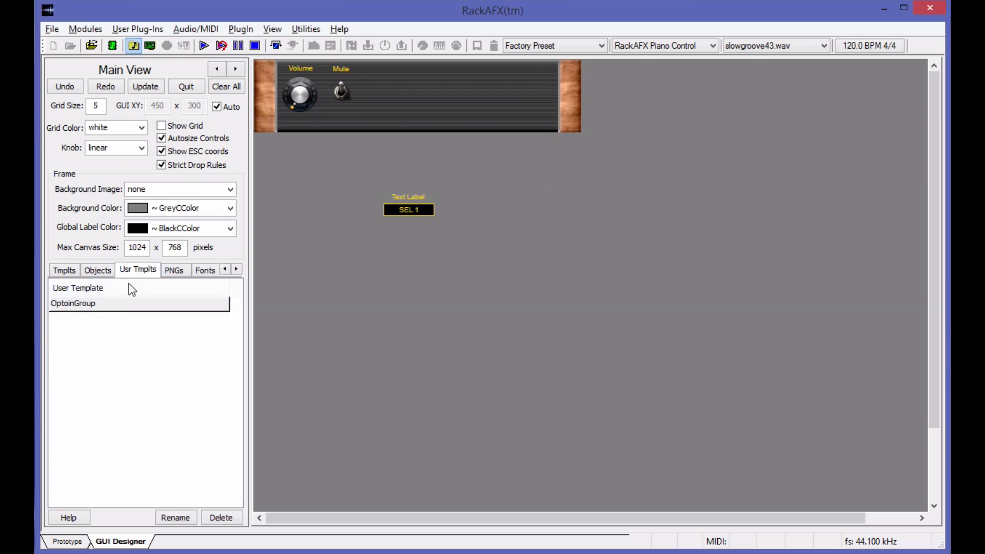
pyautogui.moveTo(90, 305); pyautogui.dragTo(333, 290)
pyautogui.moveTo(193, 305); pyautogui.dragTo(358, 330)
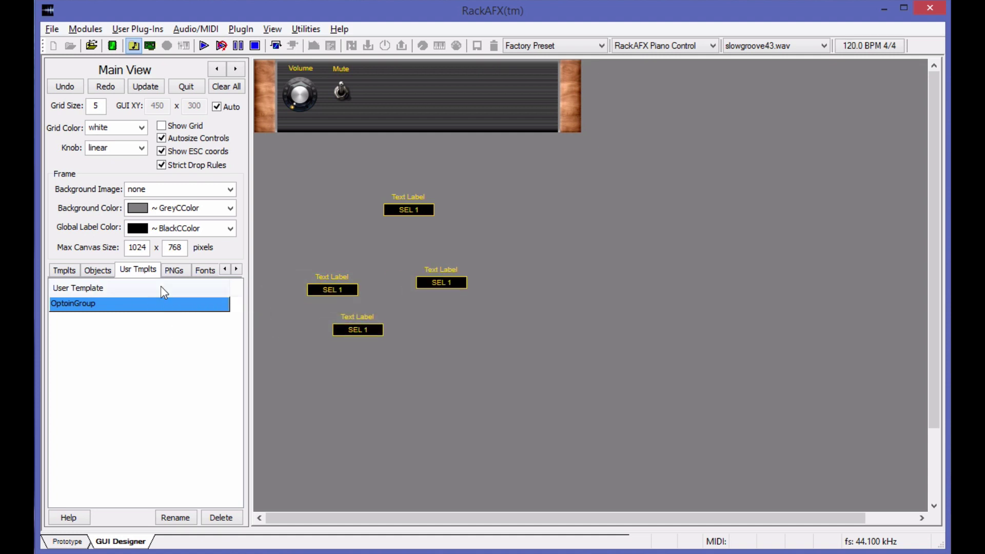
pyautogui.rightClick(361, 286)
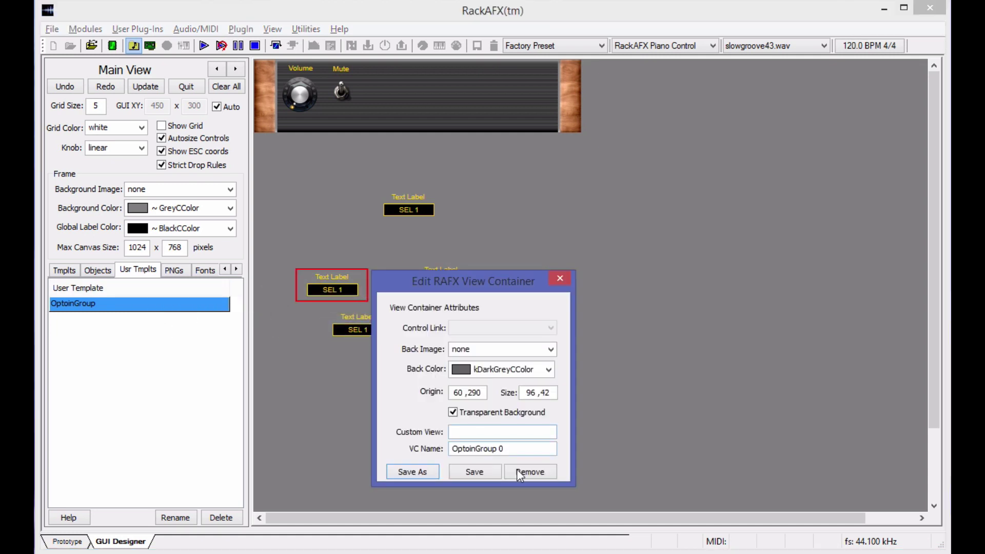
pyautogui.click(523, 471)
pyautogui.click(492, 415)
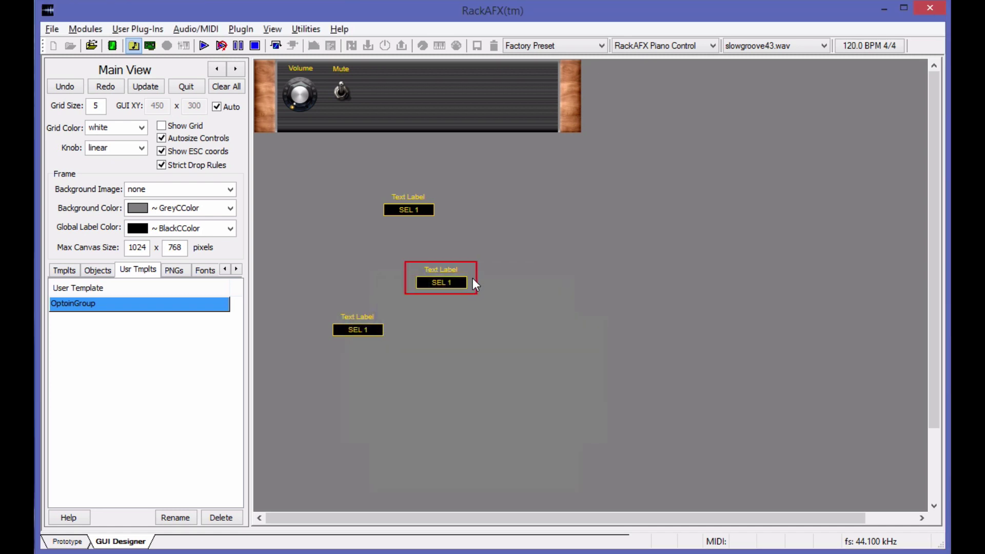
pyautogui.rightClick(472, 280)
pyautogui.click(638, 470)
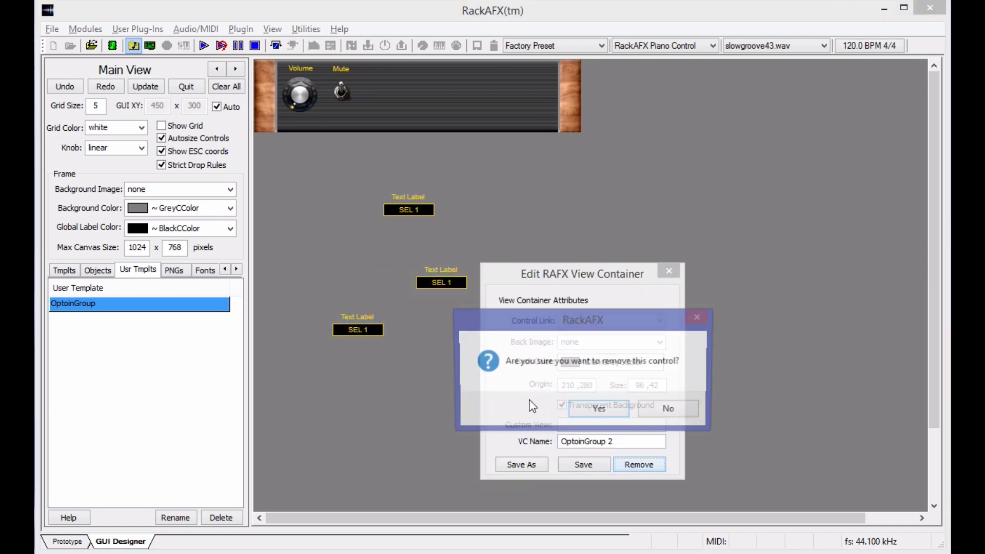
pyautogui.click(623, 419)
pyautogui.moveTo(388, 321); pyautogui.dragTo(440, 238)
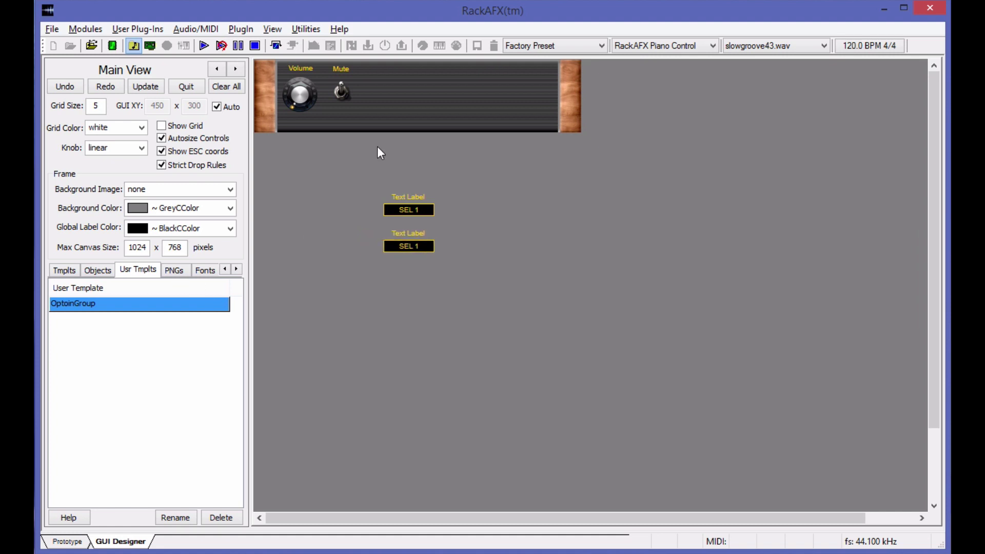
# Move the upper group onto the wood panel, label it Channels, and link it to channels.
pyautogui.click(436, 206)
pyautogui.moveTo(438, 209); pyautogui.dragTo(413, 82)
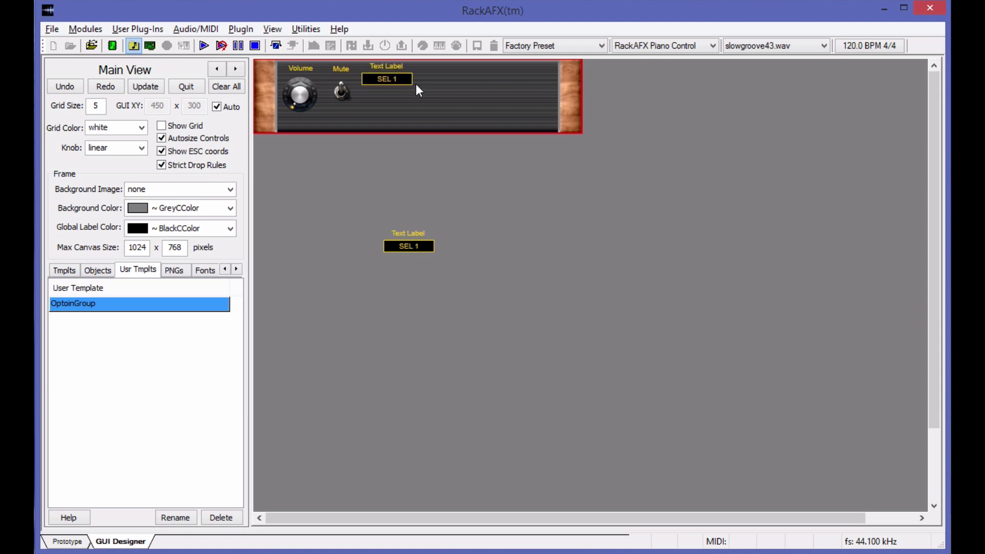
pyautogui.doubleClick(392, 70)
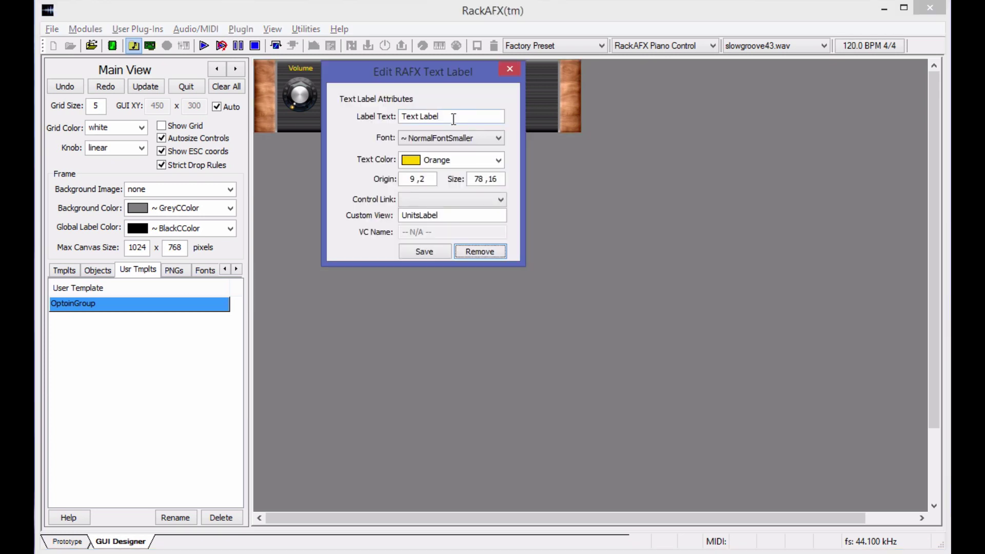
pyautogui.write('Channels')
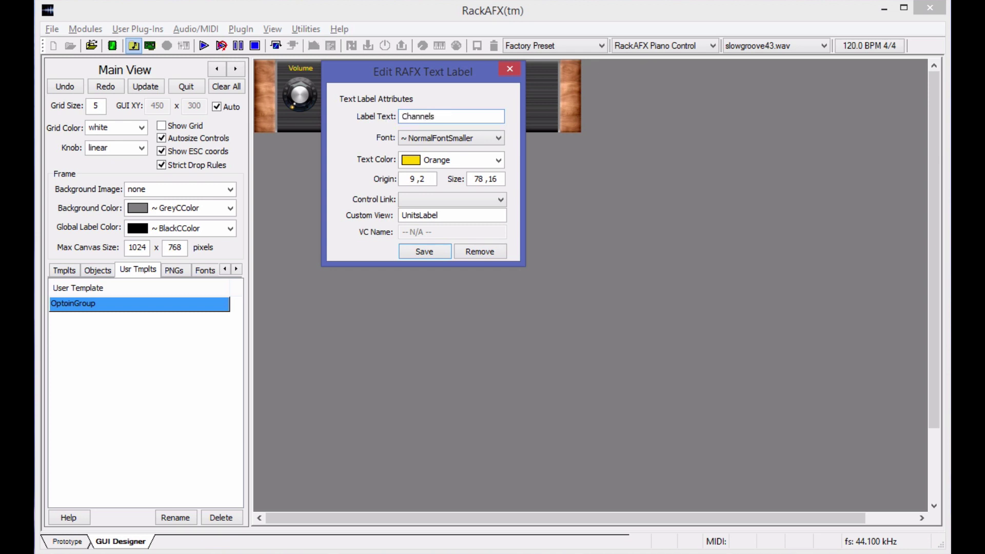
pyautogui.press('Return')
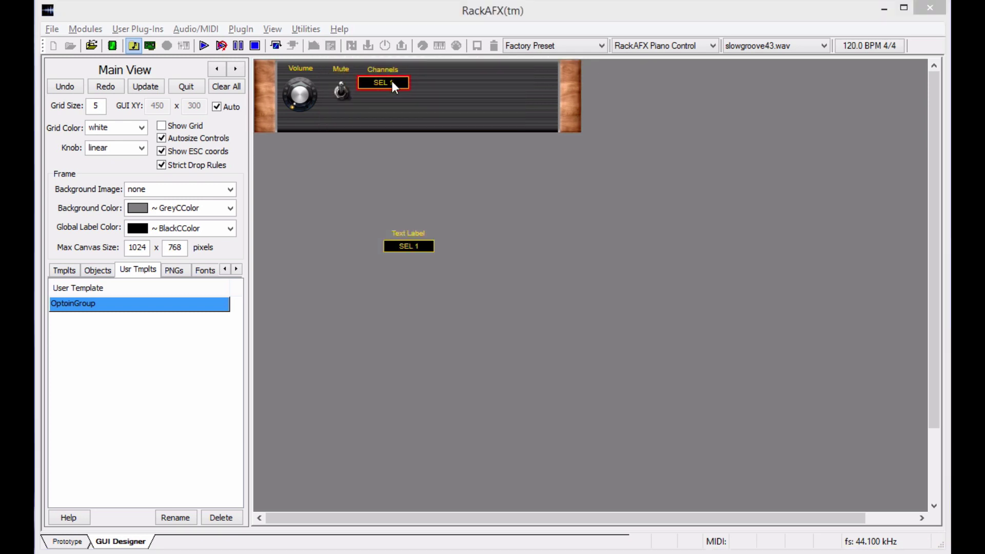
pyautogui.doubleClick(392, 82)
pyautogui.click(436, 129)
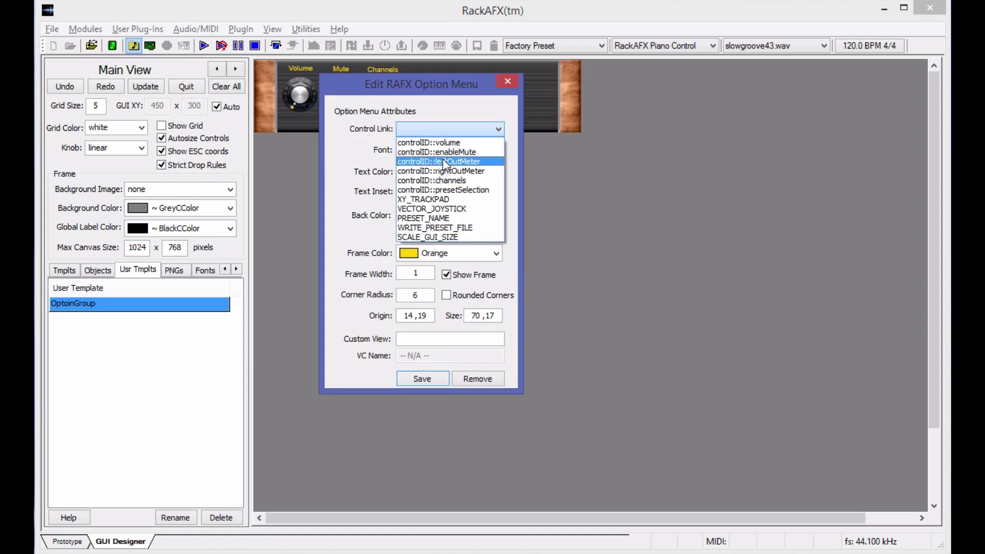
pyautogui.click(445, 181)
pyautogui.click(425, 381)
# Move the second group under Channels, label it Preset, and link it to presetSelection.
pyautogui.moveTo(436, 236); pyautogui.dragTo(359, 110)
pyautogui.doubleClick(388, 101)
pyautogui.write('Preset')
pyautogui.press('Return')
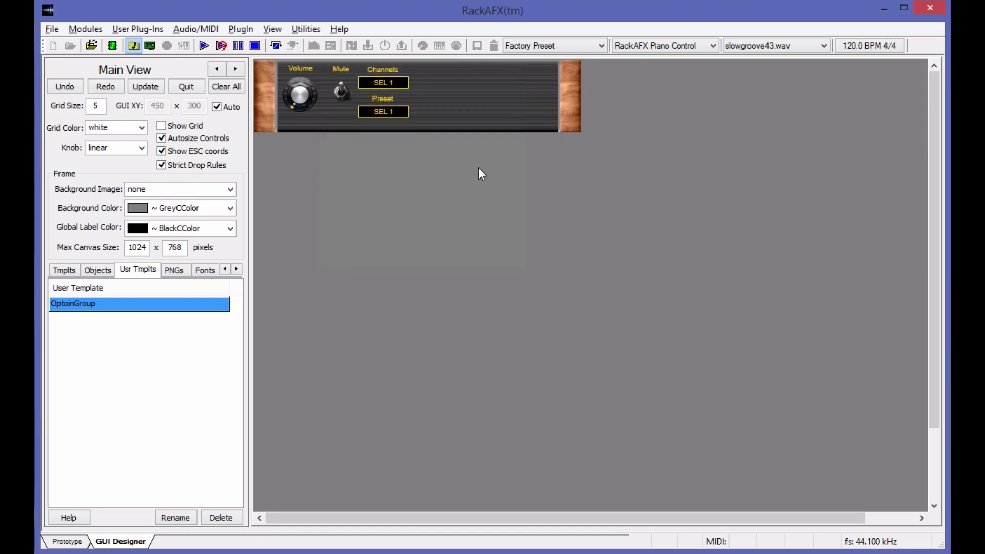
pyautogui.rightClick(403, 112)
pyautogui.click(447, 129)
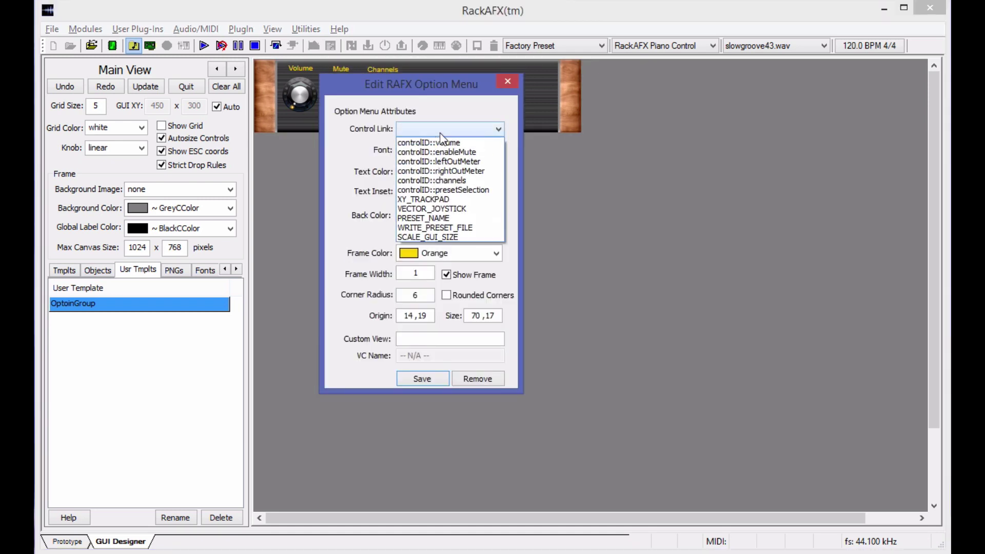
pyautogui.click(463, 191)
pyautogui.click(421, 380)
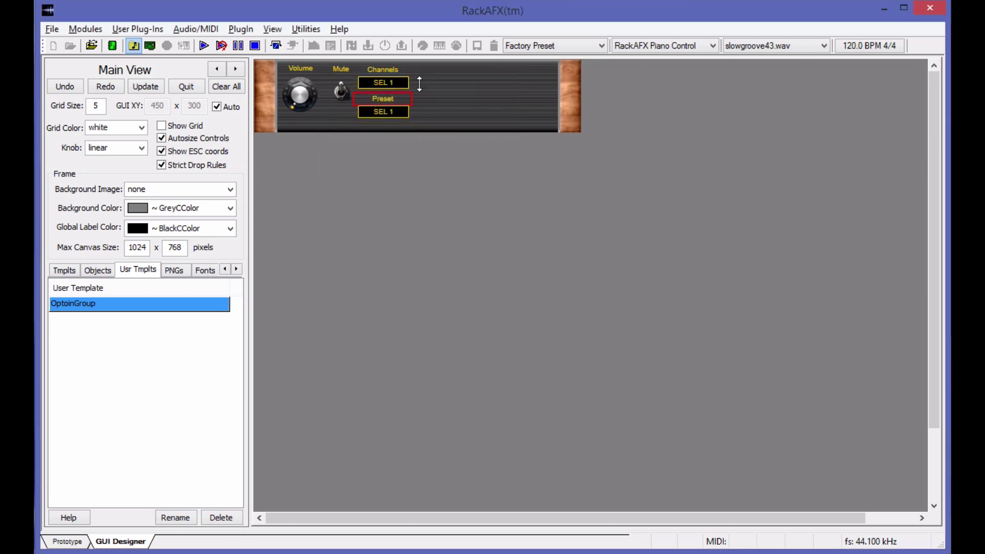
# Add an LED meter using vuon_orange/vuoff_orange, linked to leftOutMeter, onto the wood panel.
pyautogui.click(96, 271)
pyautogui.click(84, 502)
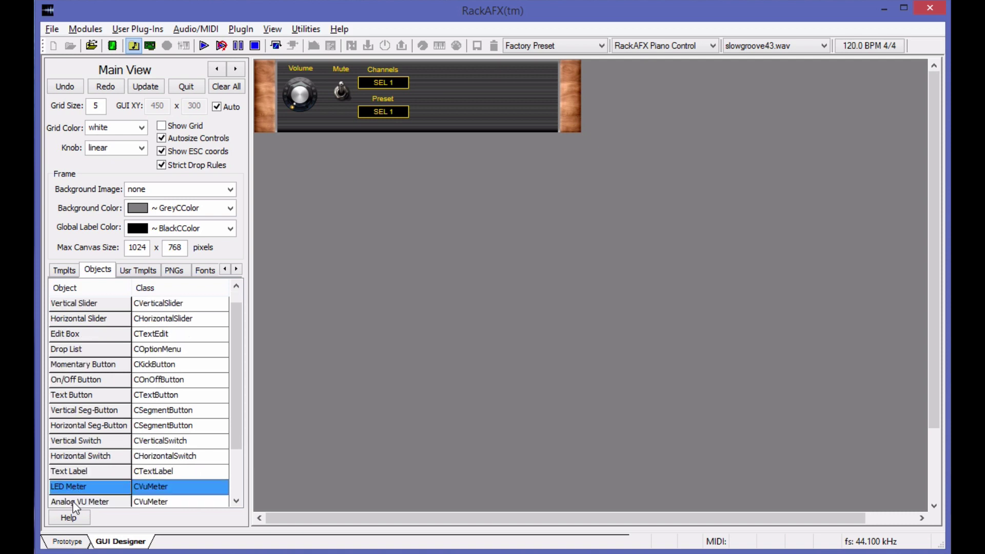
pyautogui.moveTo(61, 487); pyautogui.dragTo(435, 195)
pyautogui.rightClick(433, 194)
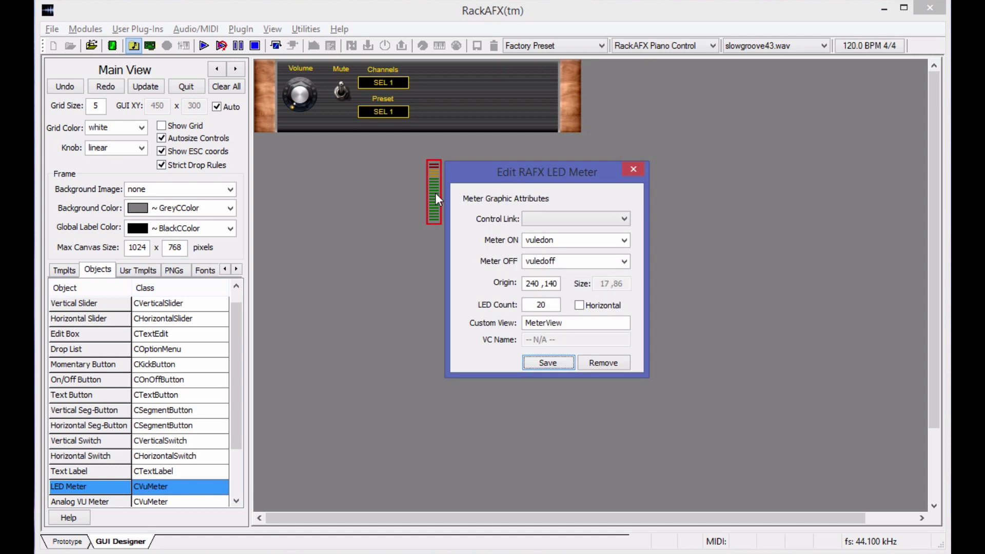
pyautogui.click(625, 240)
pyautogui.click(578, 320)
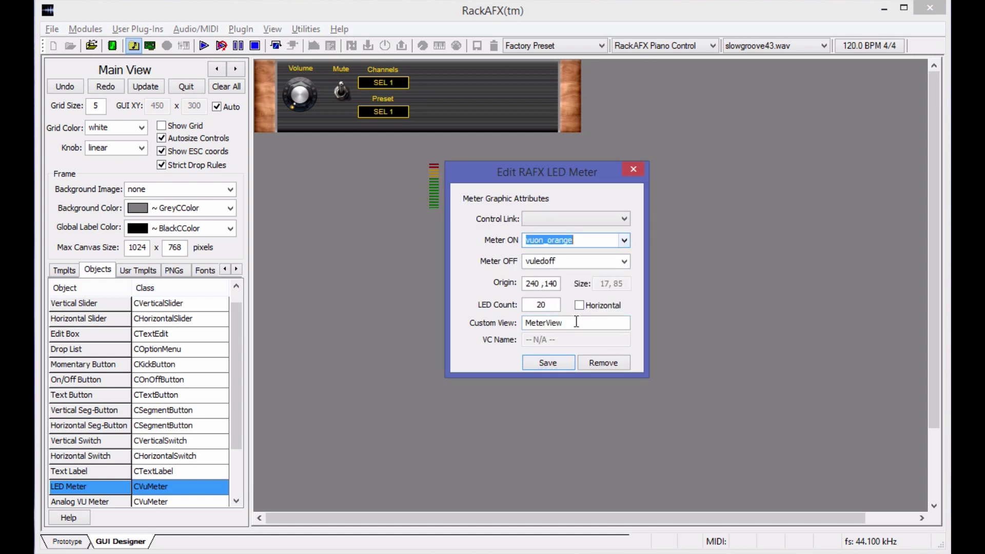
pyautogui.click(625, 262)
pyautogui.click(562, 401)
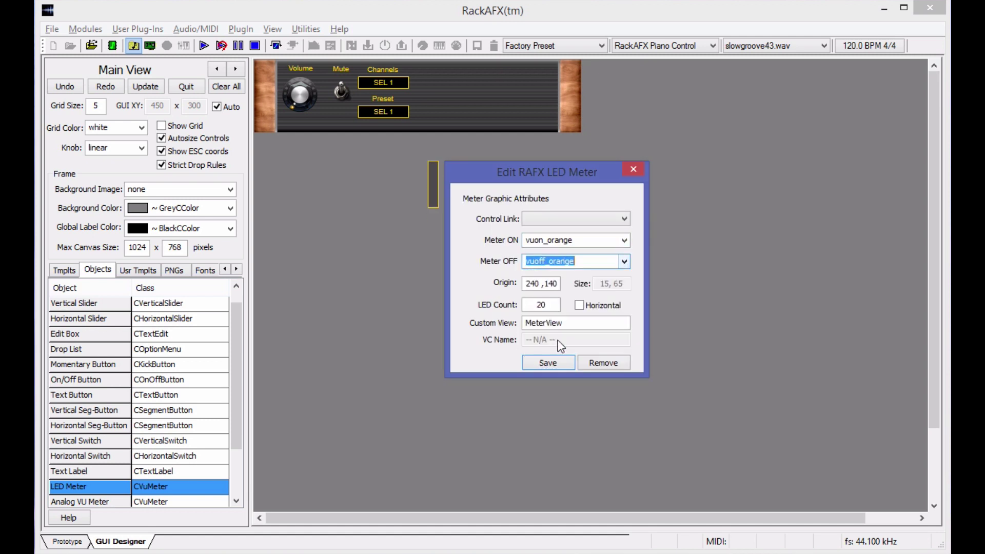
pyautogui.click(555, 218)
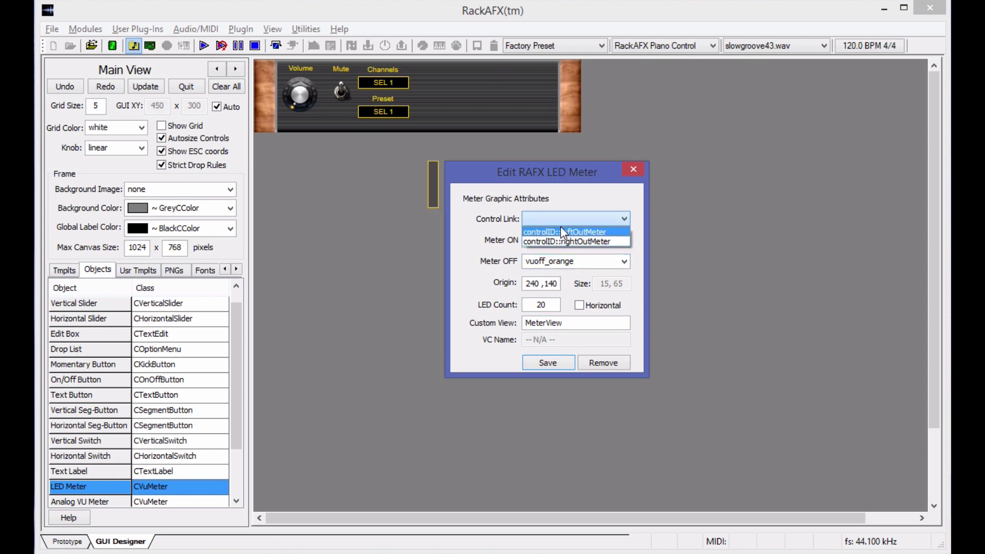
pyautogui.click(561, 231)
pyautogui.click(547, 363)
pyautogui.moveTo(435, 180); pyautogui.dragTo(427, 108)
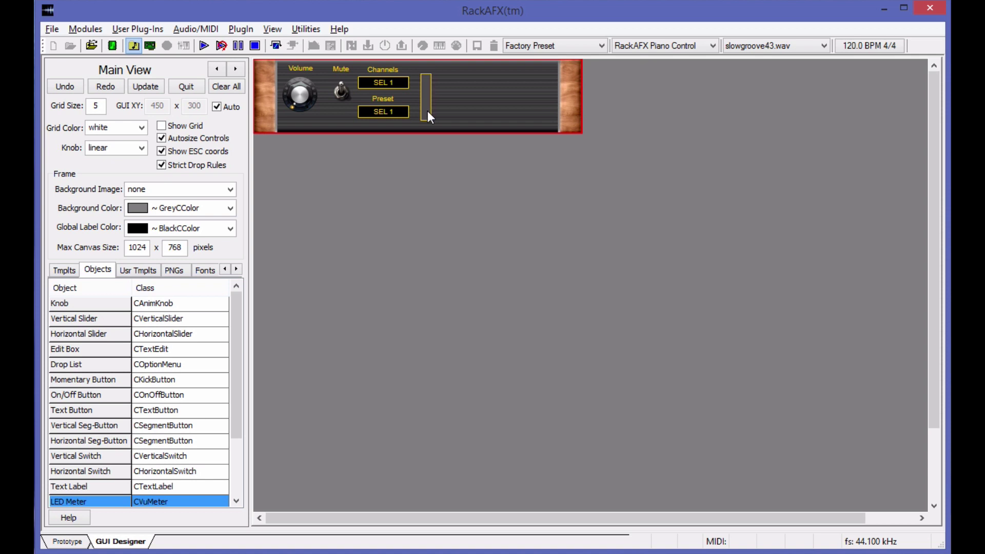
pyautogui.moveTo(428, 112); pyautogui.dragTo(432, 113)
# Add a second orange LED meter linked to rightOutMeter beside the first on the panel.
pyautogui.click(430, 112)
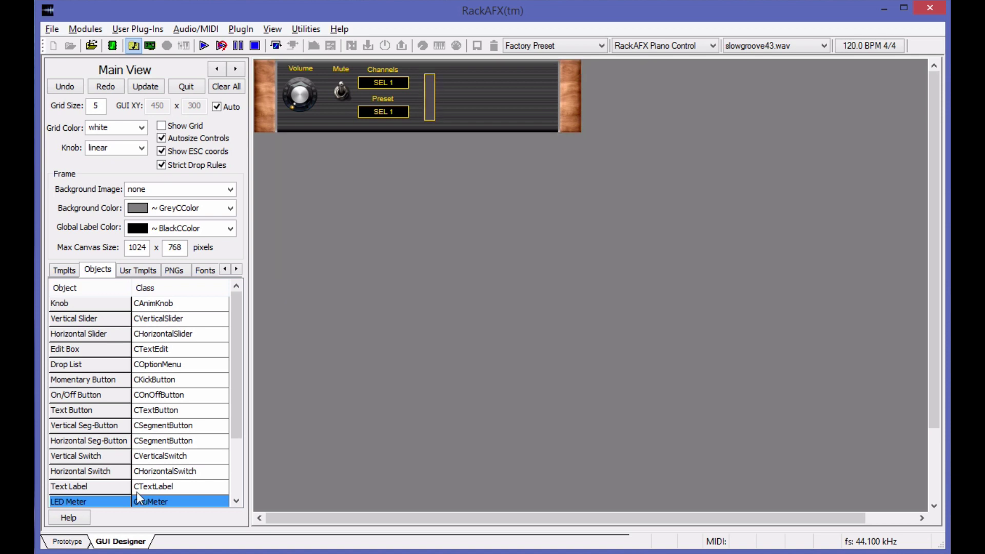
pyautogui.moveTo(122, 501); pyautogui.dragTo(450, 226)
pyautogui.click(639, 273)
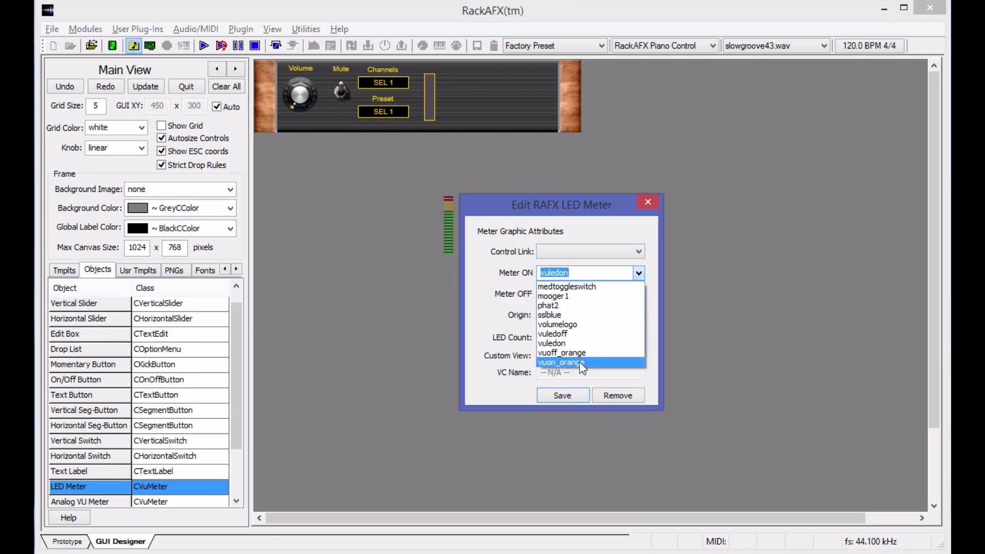
pyautogui.click(582, 363)
pyautogui.click(639, 294)
pyautogui.click(581, 370)
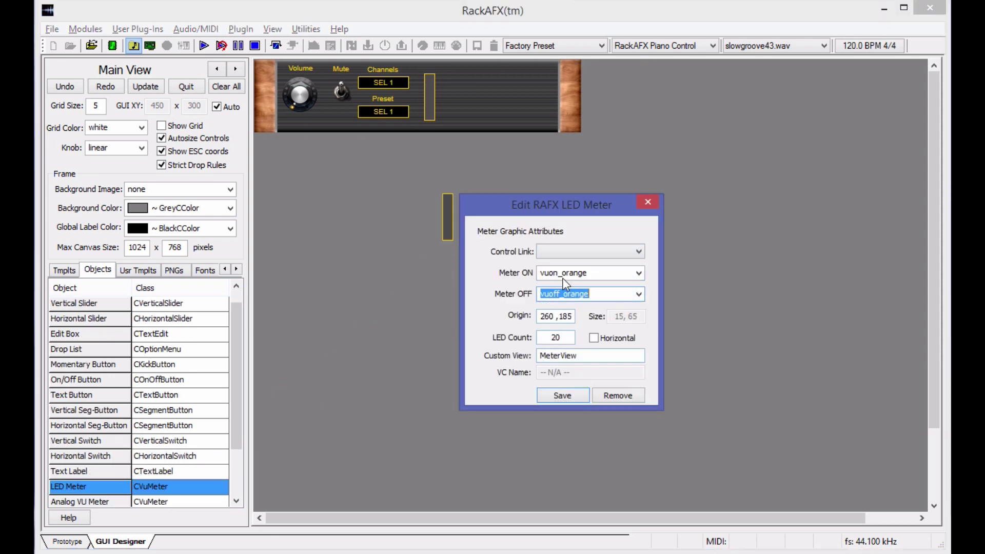
pyautogui.click(590, 251)
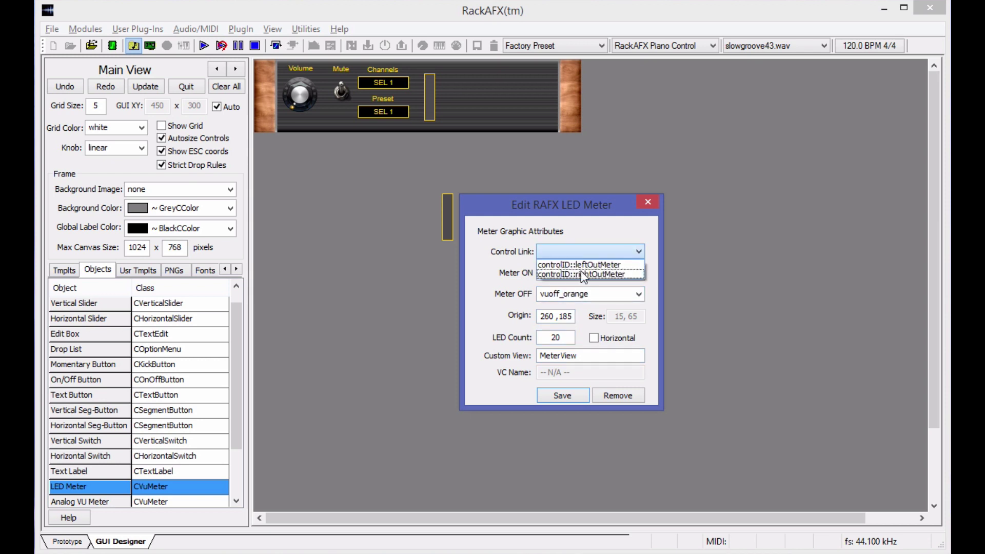
pyautogui.click(584, 274)
pyautogui.click(569, 394)
pyautogui.moveTo(451, 232); pyautogui.dragTo(453, 116)
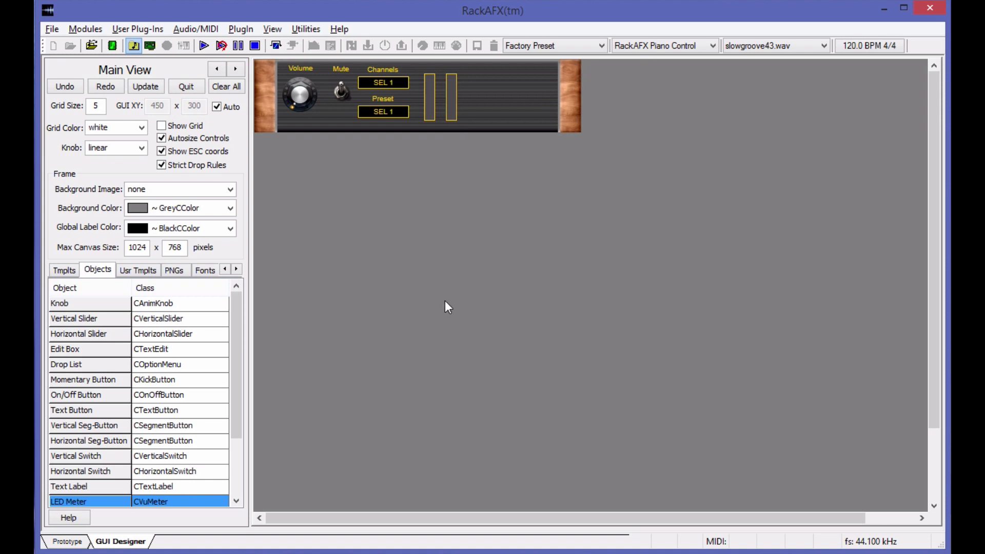
# Create a text label reading Output in orange NormalFontSmaller font.
pyautogui.click(424, 75)
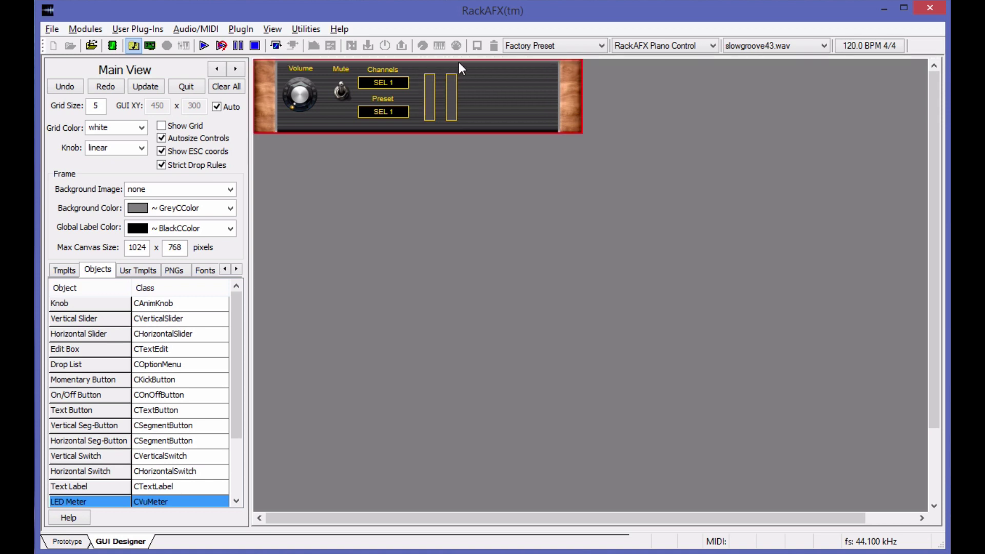
pyautogui.click(430, 82)
pyautogui.click(449, 76)
pyautogui.click(430, 103)
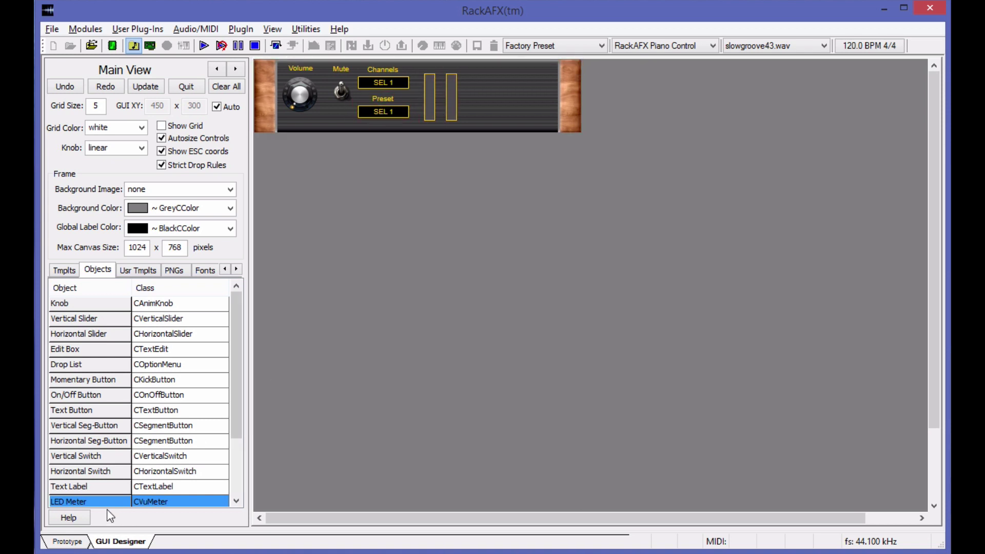
pyautogui.moveTo(92, 486); pyautogui.dragTo(399, 299)
pyautogui.rightClick(400, 303)
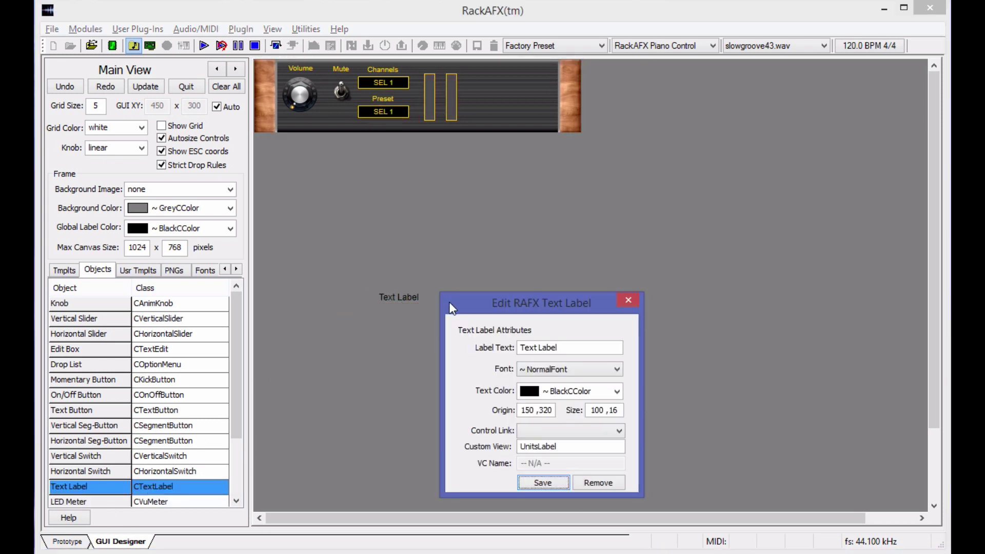
pyautogui.write('Ouput')
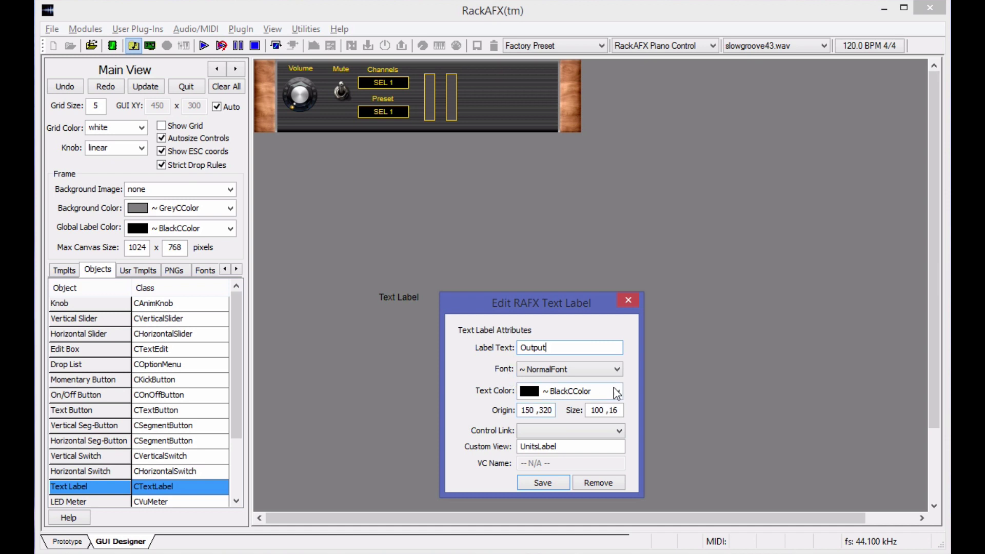
pyautogui.click(617, 392)
pyautogui.click(584, 546)
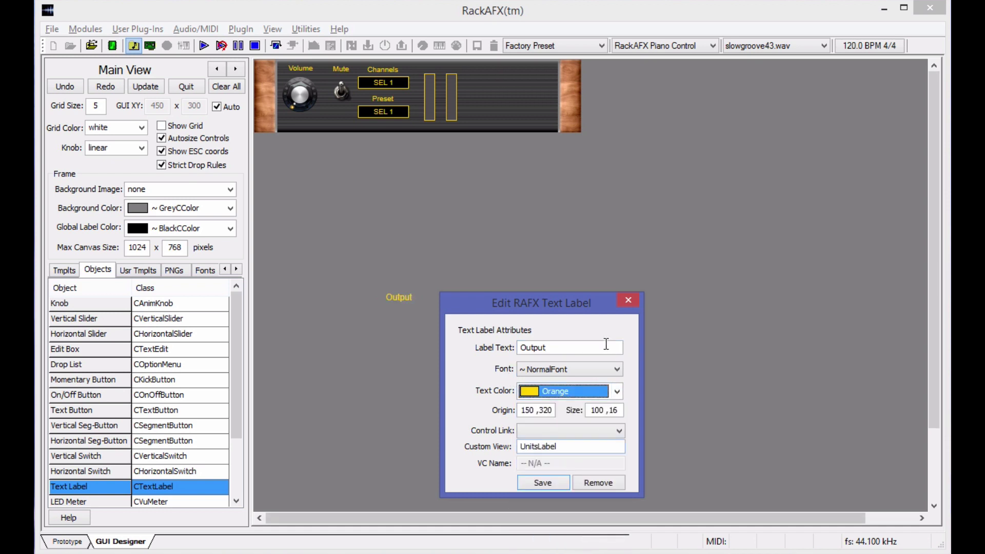
pyautogui.click(623, 370)
pyautogui.click(598, 441)
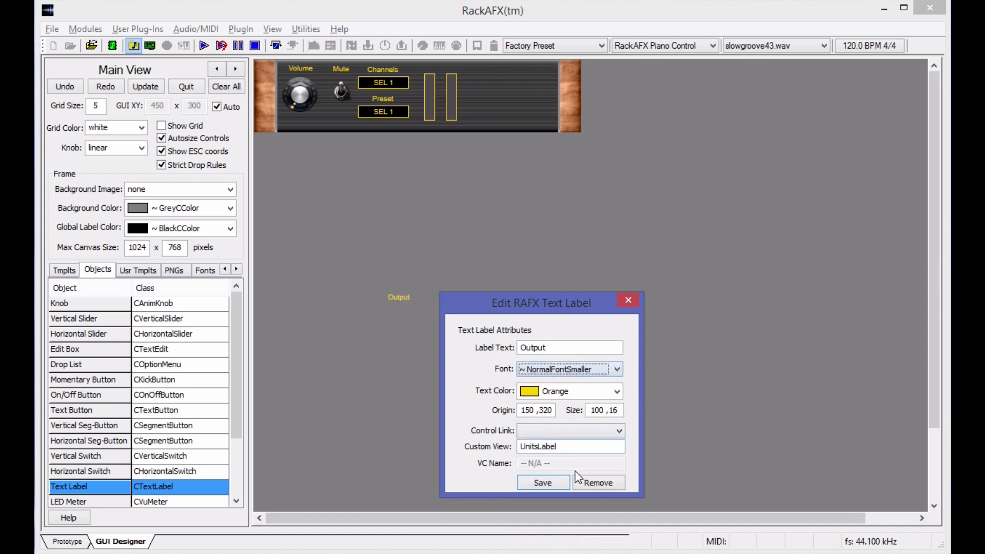
pyautogui.click(544, 482)
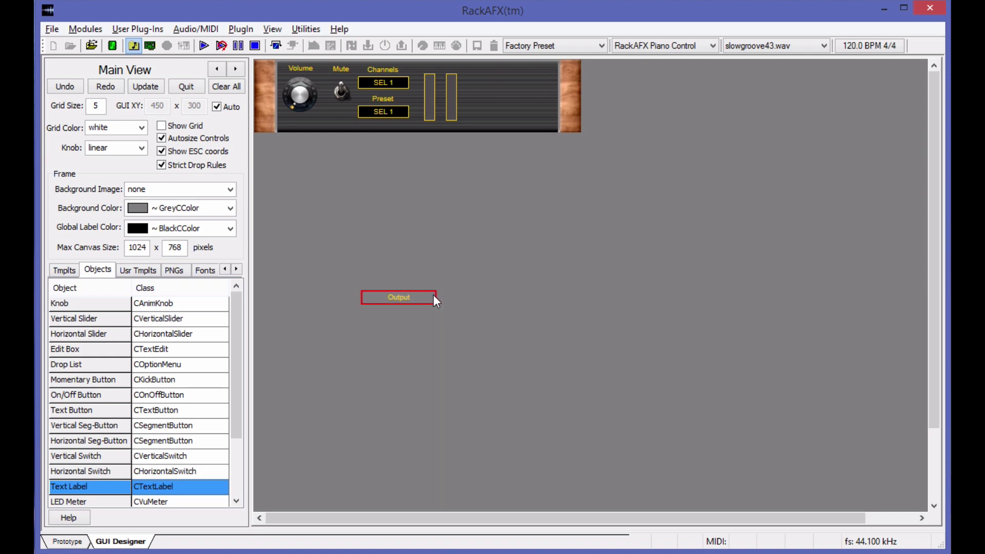
# Narrow the Output label, set it above the meters, and align the background panel at 1, 1.
pyautogui.moveTo(432, 295); pyautogui.dragTo(396, 294)
pyautogui.moveTo(436, 60); pyautogui.dragTo(429, 100)
pyautogui.click(446, 100)
pyautogui.moveTo(448, 106); pyautogui.dragTo(451, 109)
pyautogui.moveTo(439, 71); pyautogui.dragTo(441, 69)
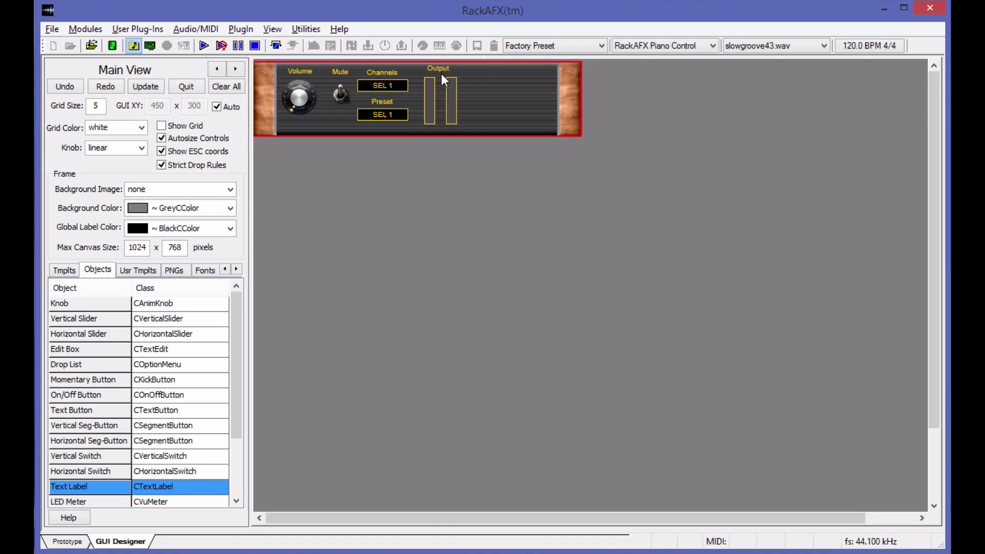
pyautogui.click(442, 75)
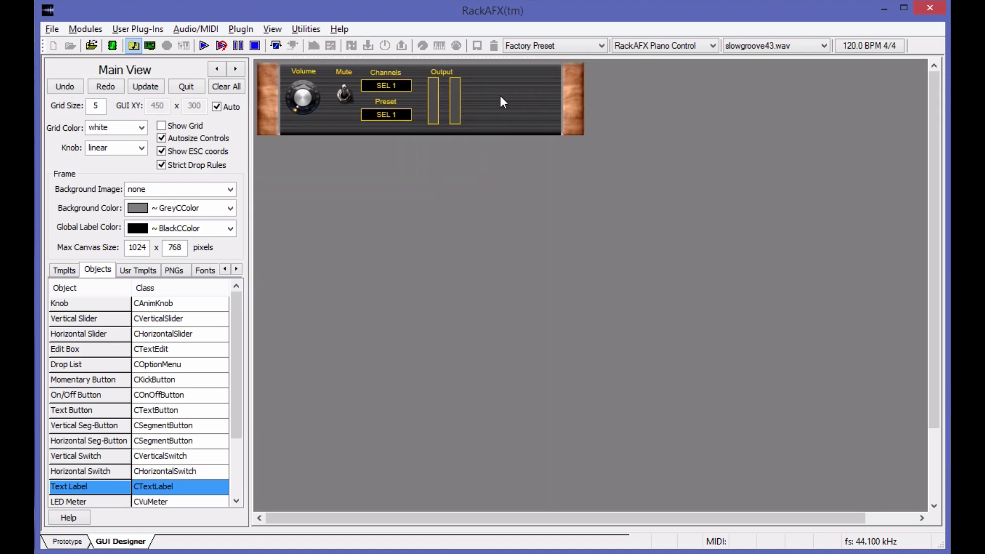
pyautogui.moveTo(500, 95); pyautogui.dragTo(501, 98)
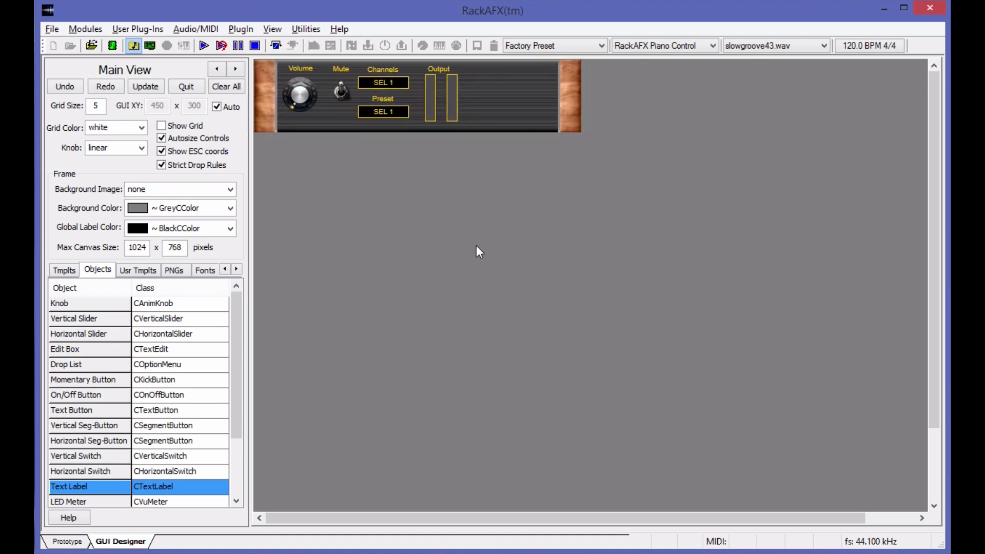
pyautogui.click(454, 95)
pyautogui.rightClick(453, 97)
pyautogui.click(439, 69)
pyautogui.click(468, 111)
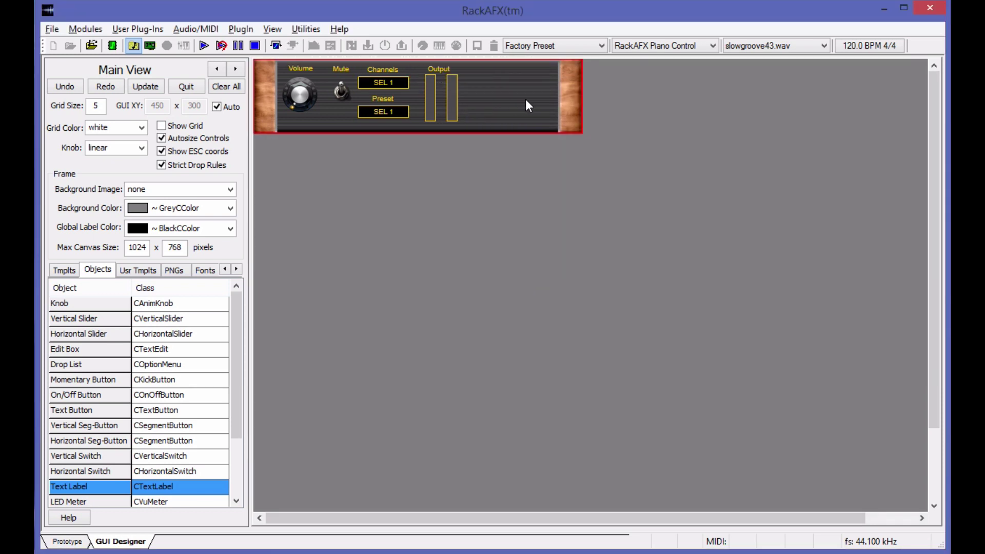
pyautogui.click(501, 135)
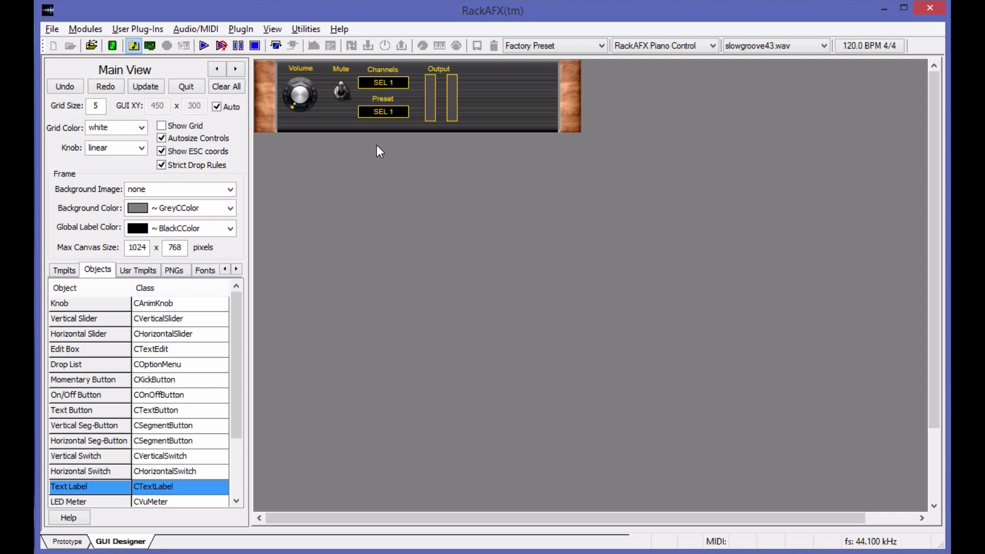
# List the project's PNG graphics and select the volumelogo image.
pyautogui.click(174, 270)
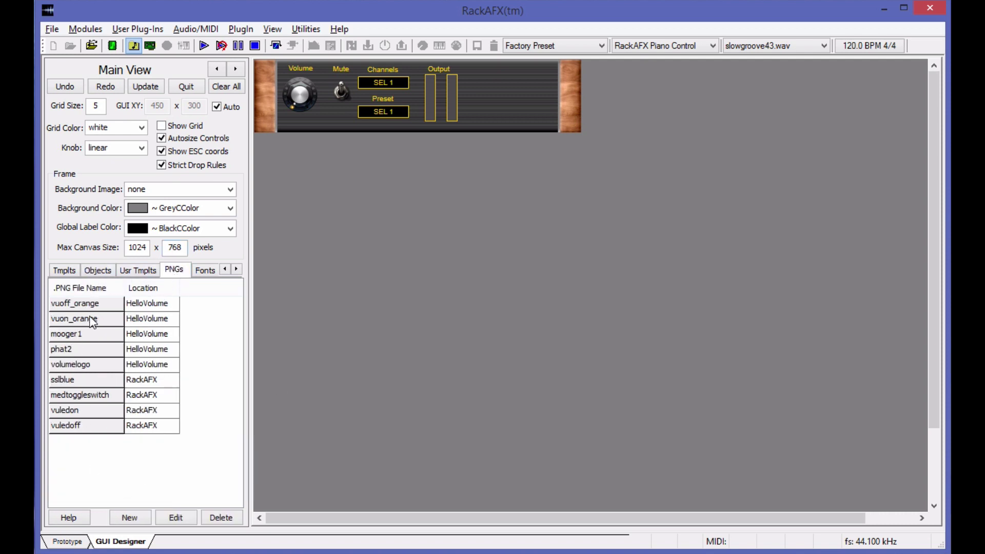
pyautogui.click(86, 365)
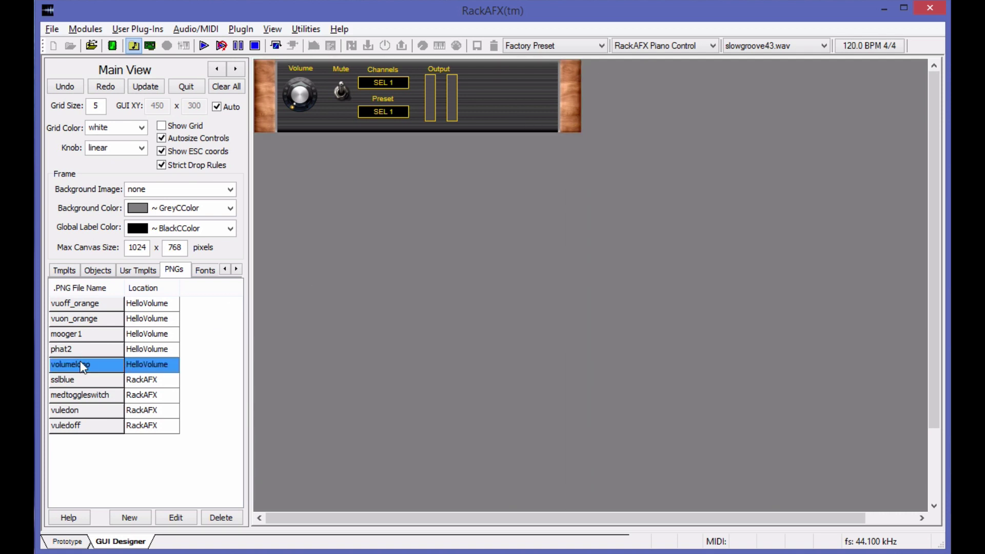
# Add an image container sized 150,37 with volumelogo as its background image.
pyautogui.click(98, 271)
pyautogui.click(237, 371)
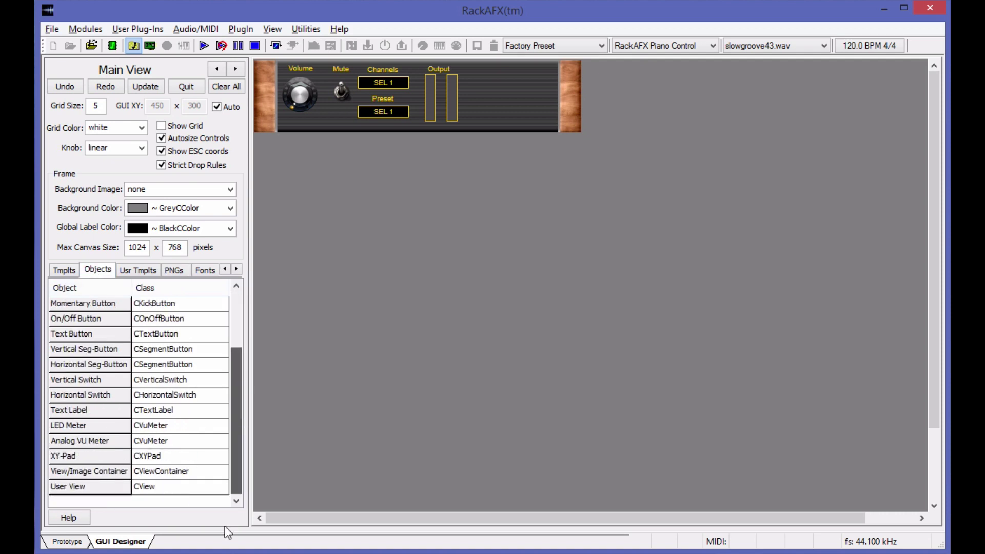
pyautogui.moveTo(76, 471); pyautogui.dragTo(547, 239)
pyautogui.moveTo(710, 321); pyautogui.dragTo(786, 325)
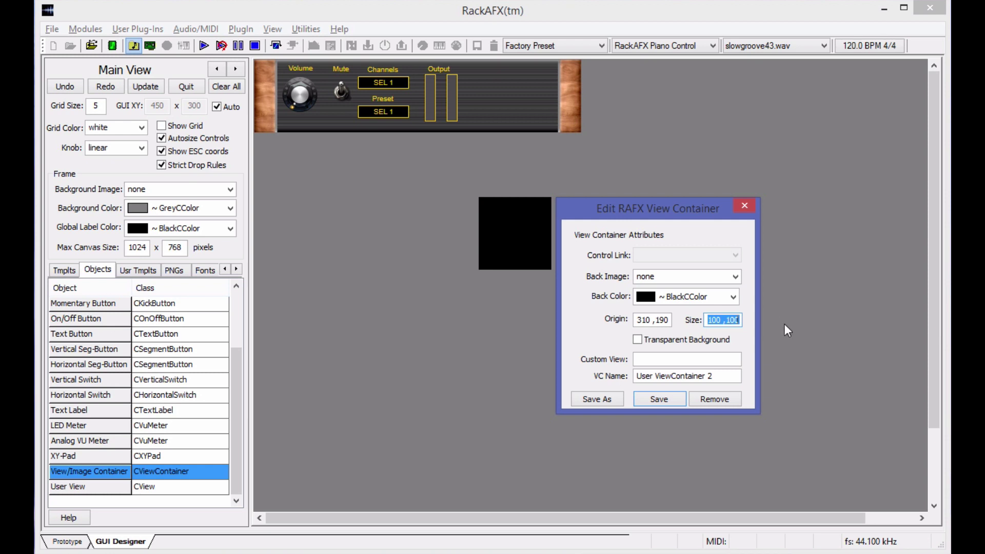
pyautogui.write('150,37')
pyautogui.click(735, 277)
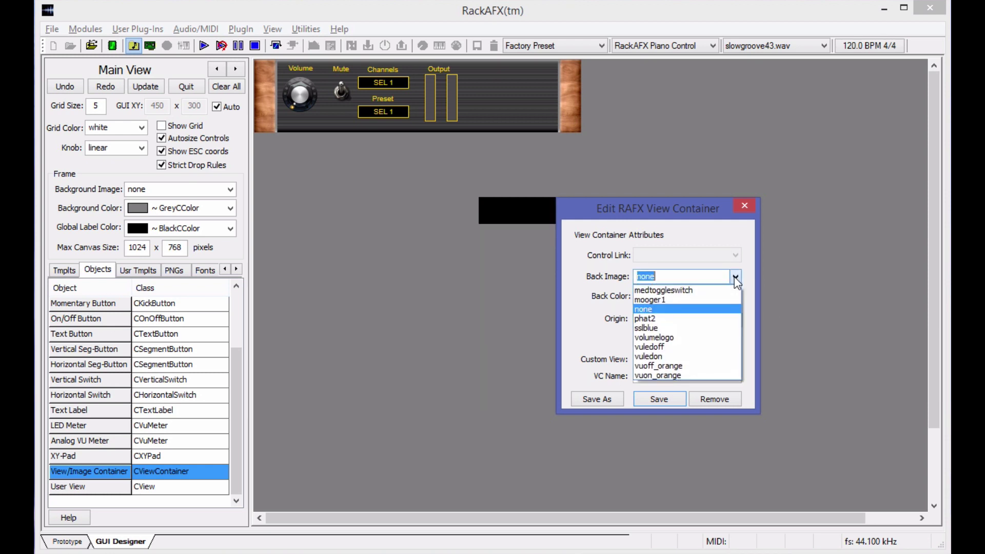
pyautogui.click(679, 338)
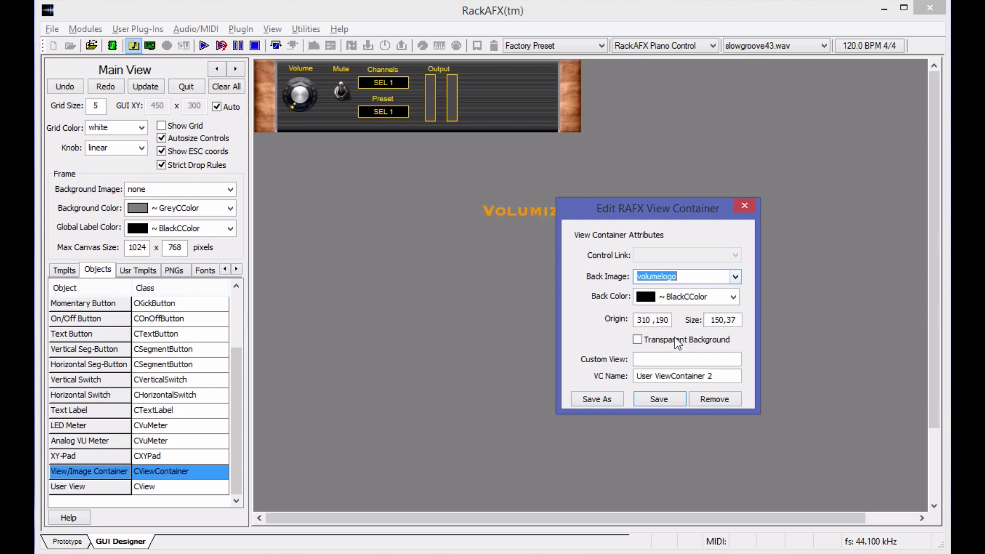
pyautogui.click(660, 399)
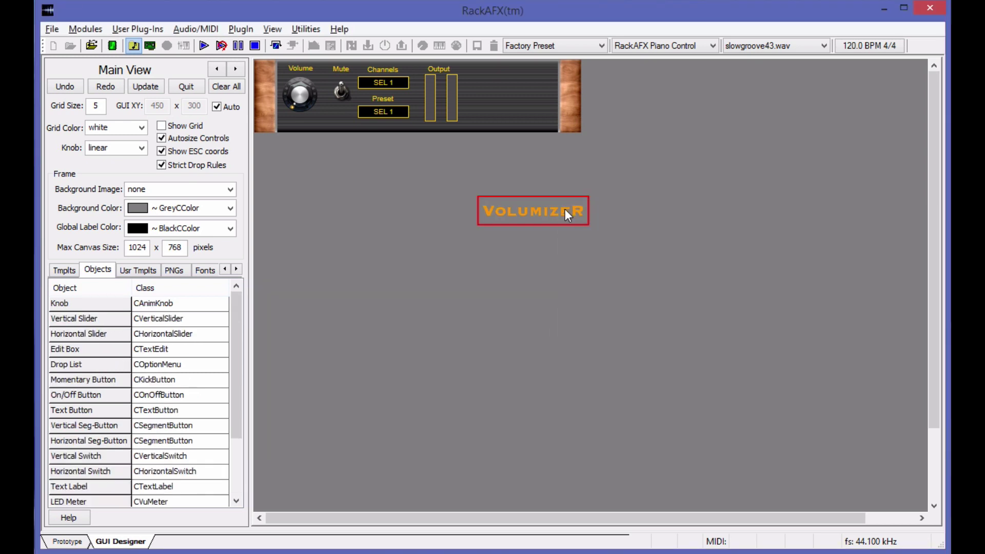
# Place the VOLUMIZER logo lower right and shift Mute, Channels and the Output meters left.
pyautogui.moveTo(563, 210); pyautogui.dragTo(537, 120)
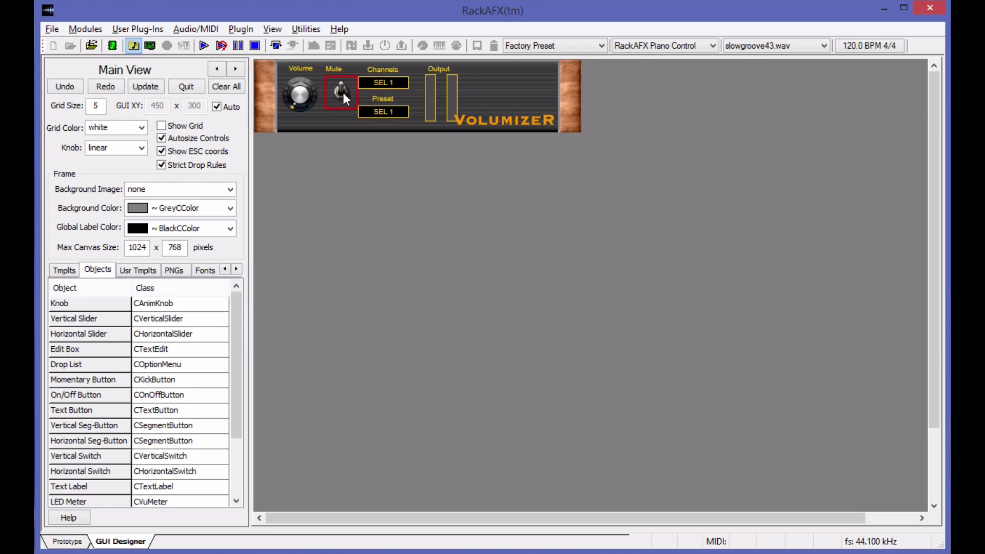
pyautogui.moveTo(343, 90); pyautogui.dragTo(336, 92)
pyautogui.moveTo(413, 85); pyautogui.dragTo(408, 115)
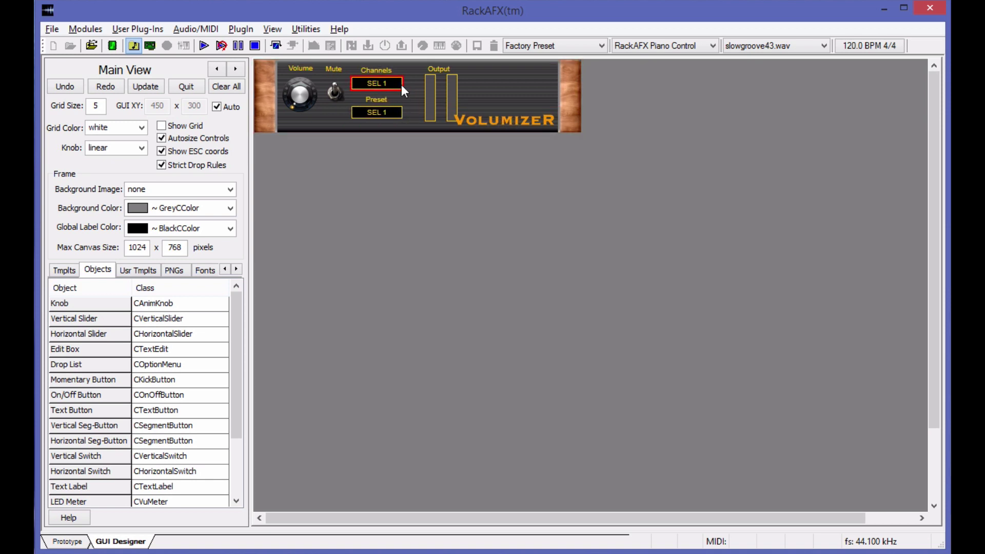
pyautogui.click(430, 95)
pyautogui.moveTo(430, 95); pyautogui.dragTo(445, 97)
pyautogui.click(451, 93)
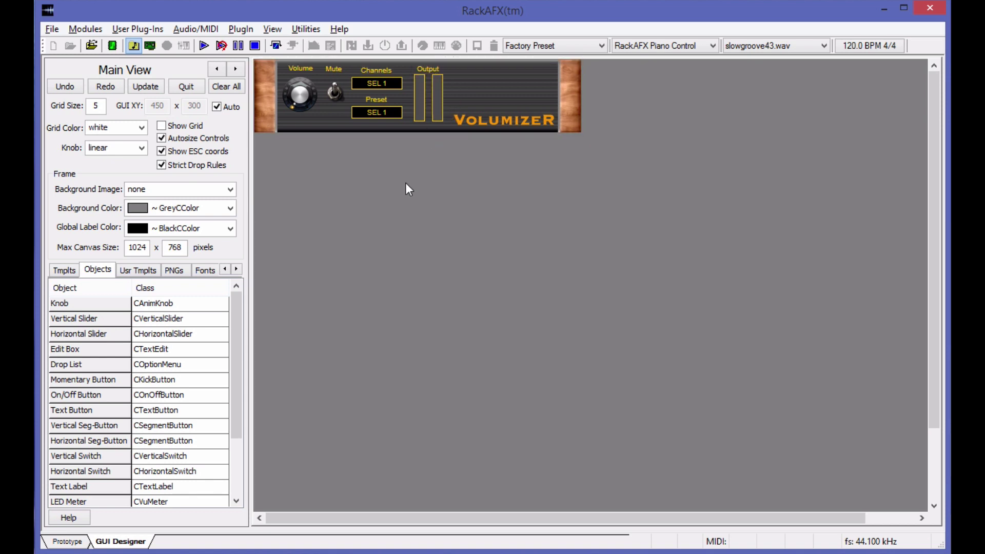
# Fine-tune the Channels selector's height and raise the VOLUMIZER logo into place.
pyautogui.click(405, 88)
pyautogui.moveTo(406, 88); pyautogui.dragTo(407, 85)
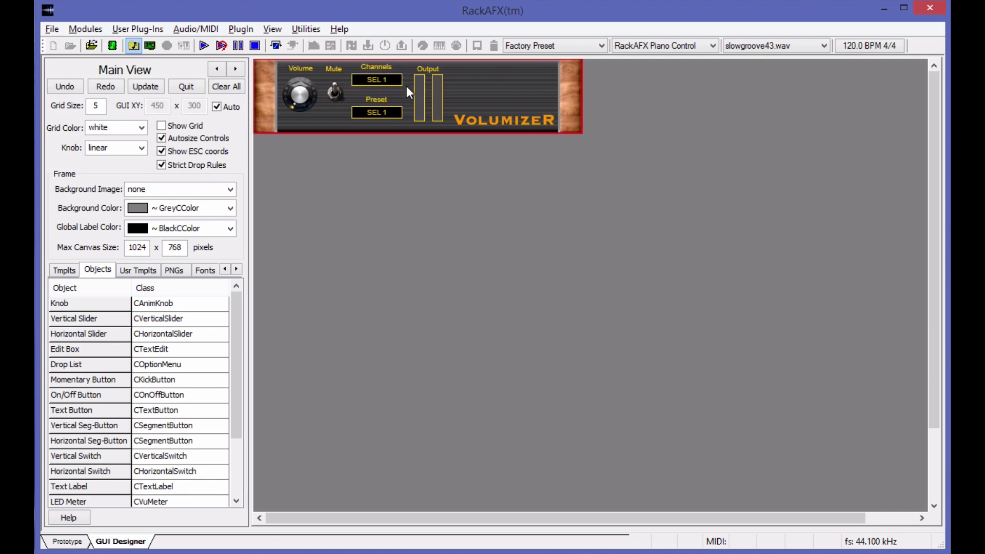
pyautogui.click(405, 91)
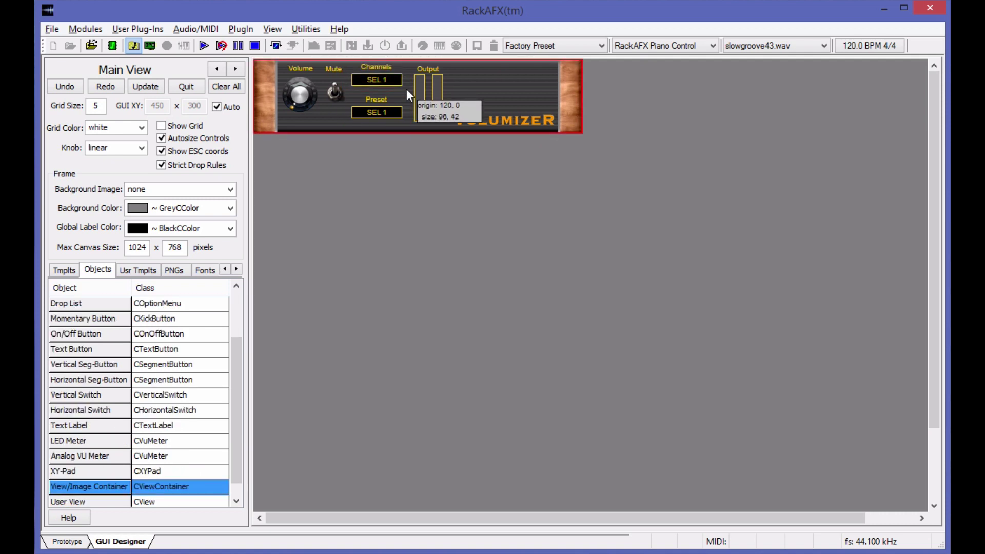
pyautogui.click(406, 88)
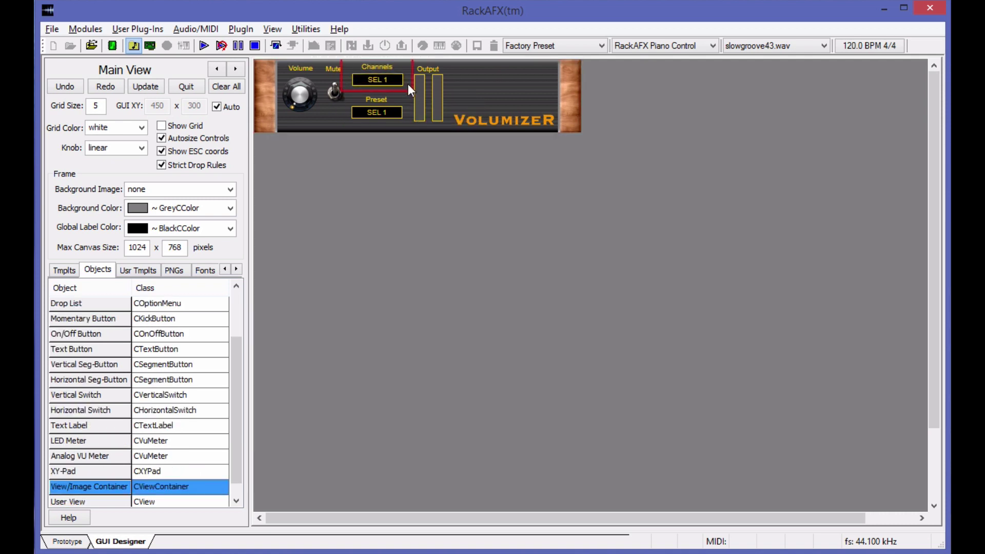
pyautogui.moveTo(407, 84); pyautogui.dragTo(406, 87)
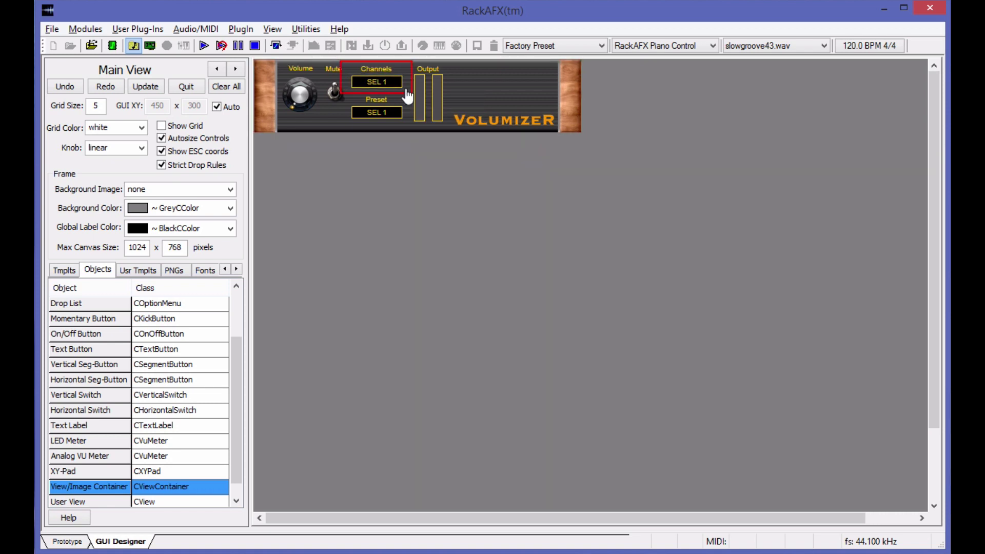
pyautogui.click(493, 130)
pyautogui.click(523, 69)
pyautogui.moveTo(500, 122); pyautogui.dragTo(503, 101)
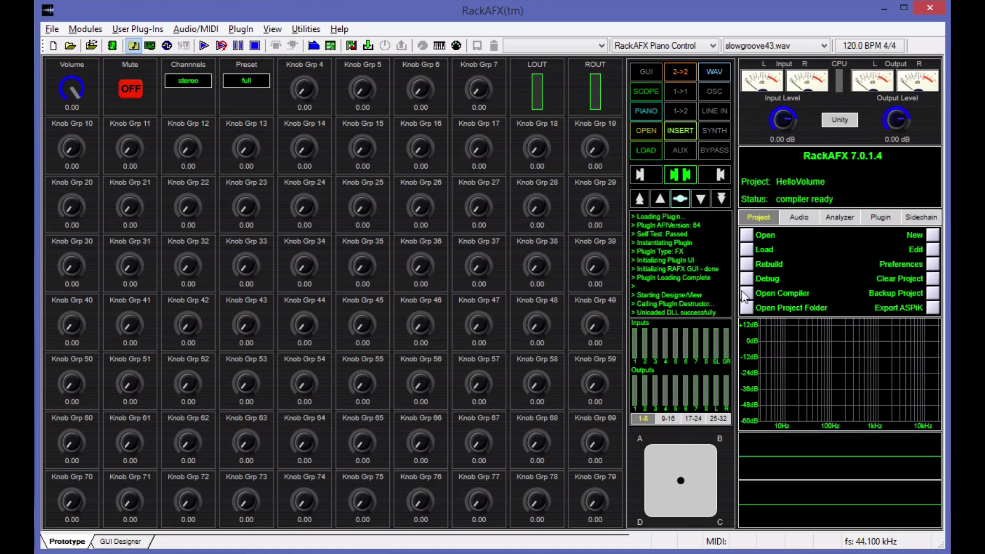
# Build the HelloVolume solution in Visual Studio and view PluginGUI.uidesc from the top.
pyautogui.hotkey('alt', 'Tab')
pyautogui.click(542, 47)
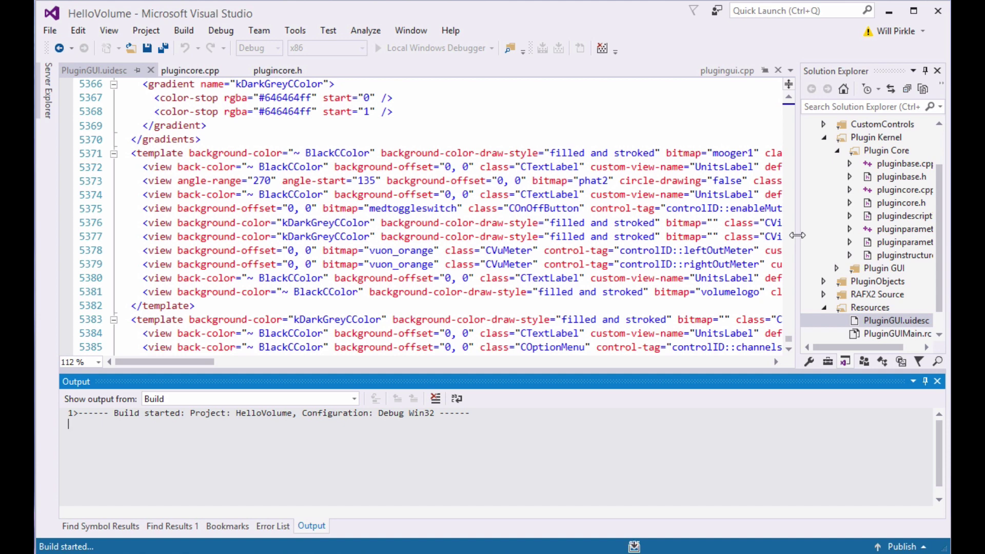
pyautogui.scroll(1, 295, 216)
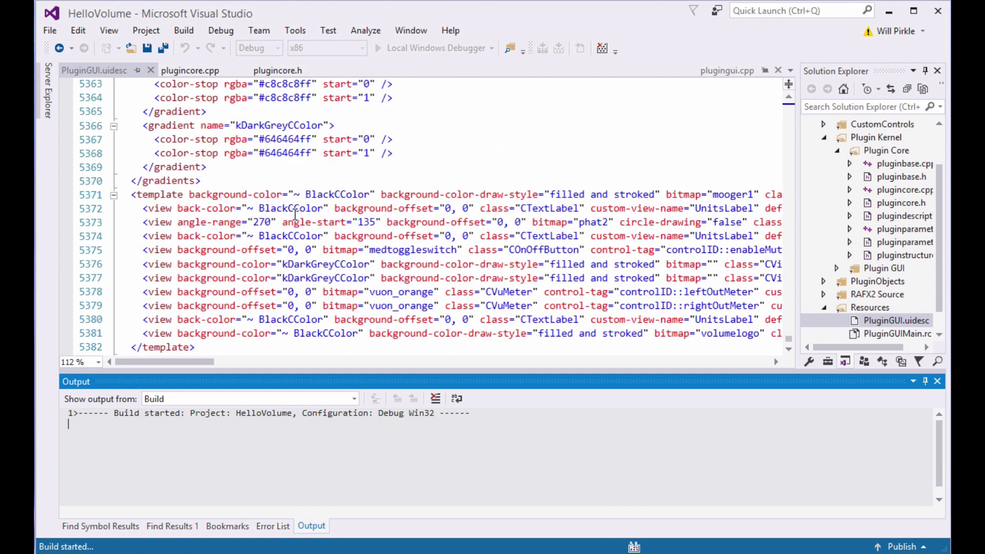
pyautogui.click(863, 322)
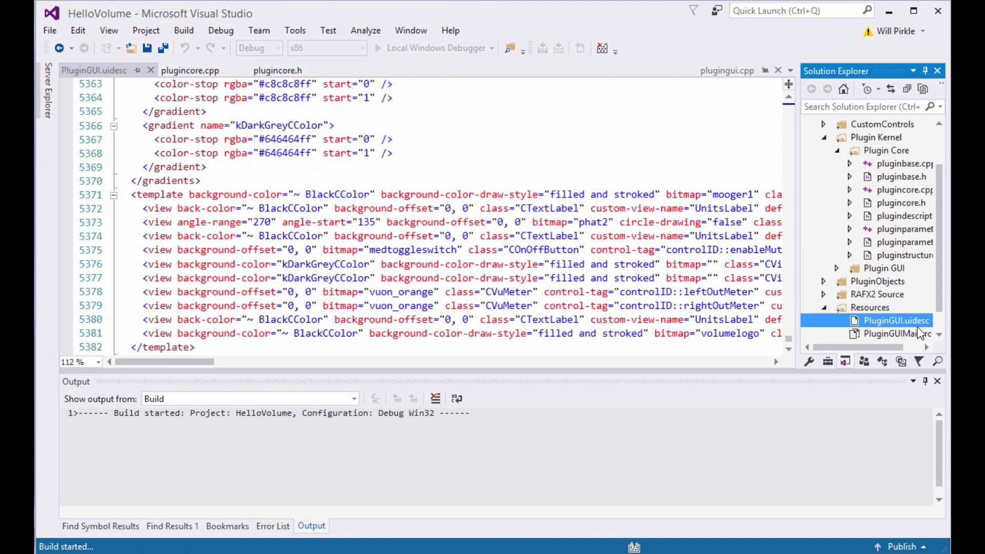
pyautogui.scroll(-1, 942, 291)
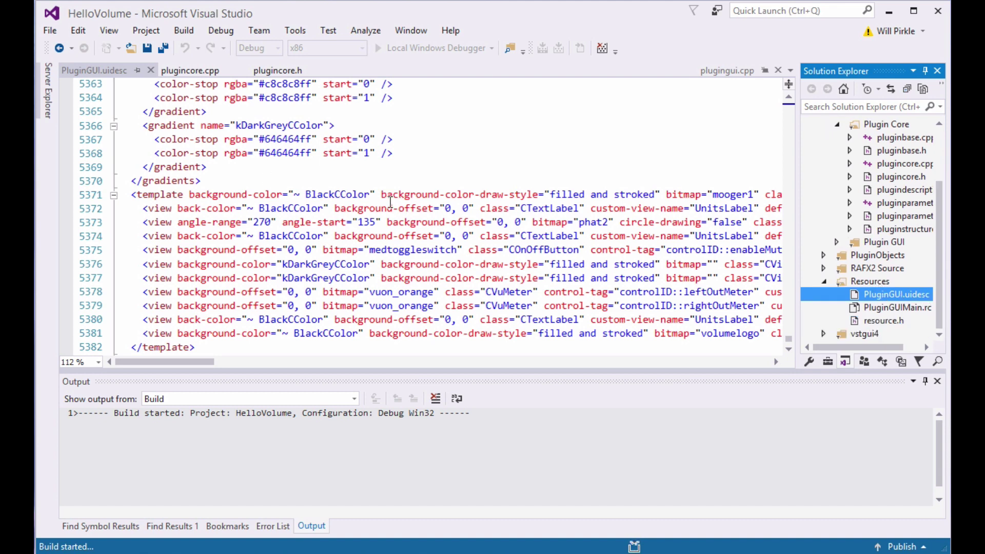
pyautogui.scroll(3, 442, 211)
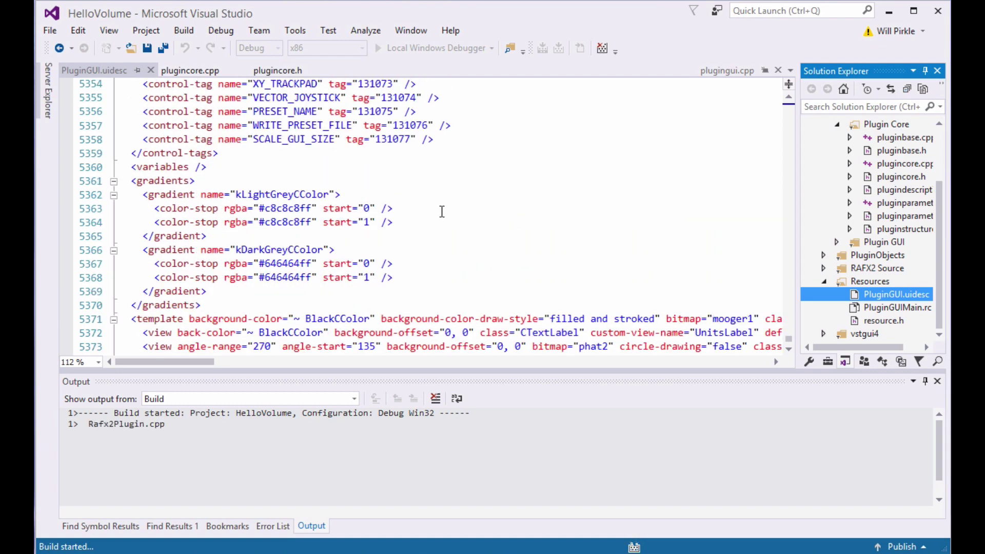
pyautogui.moveTo(787, 343); pyautogui.dragTo(654, 95)
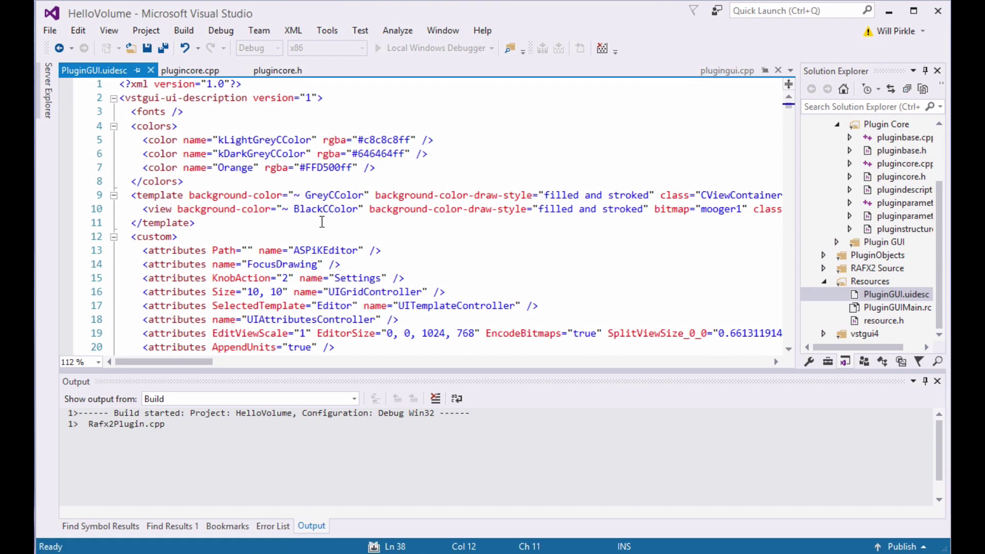
# Review the Orange colour definition on line 7 of PluginGUI.uidesc while HelloVolume builds.
pyautogui.click(232, 169)
pyautogui.click(411, 168)
pyautogui.scroll(-11, 504, 240)
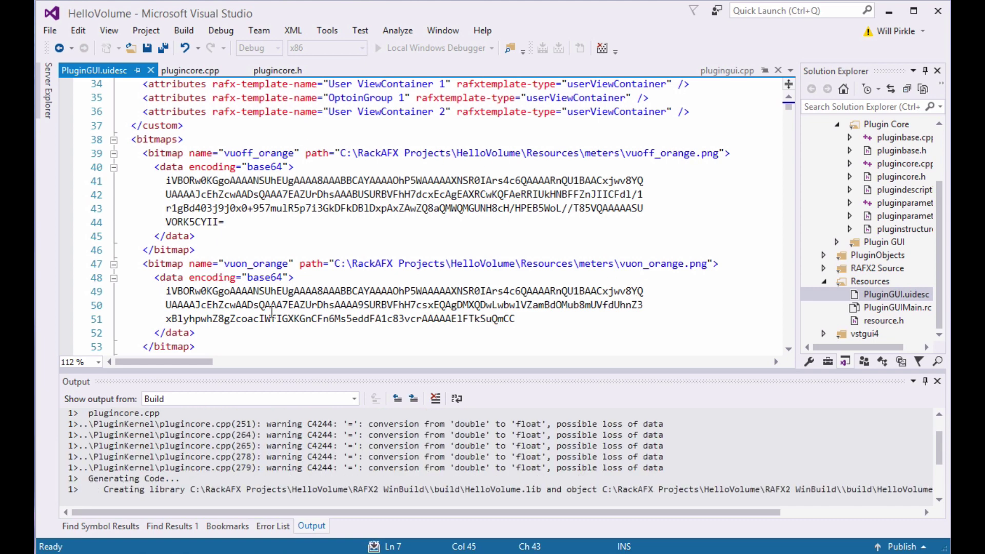
pyautogui.scroll(-4, 332, 295)
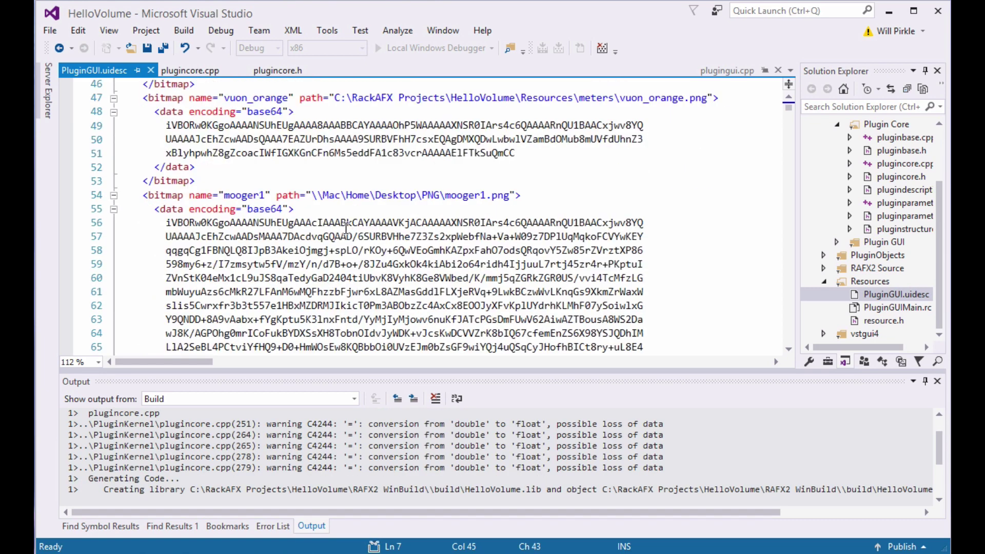
pyautogui.scroll(-3, 347, 228)
pyautogui.moveTo(788, 109); pyautogui.dragTo(788, 343)
# Check the phat2 knob bitmap entry, then return to RackAFX after 'Build: 1 succeeded'.
pyautogui.scroll(-4, 466, 242)
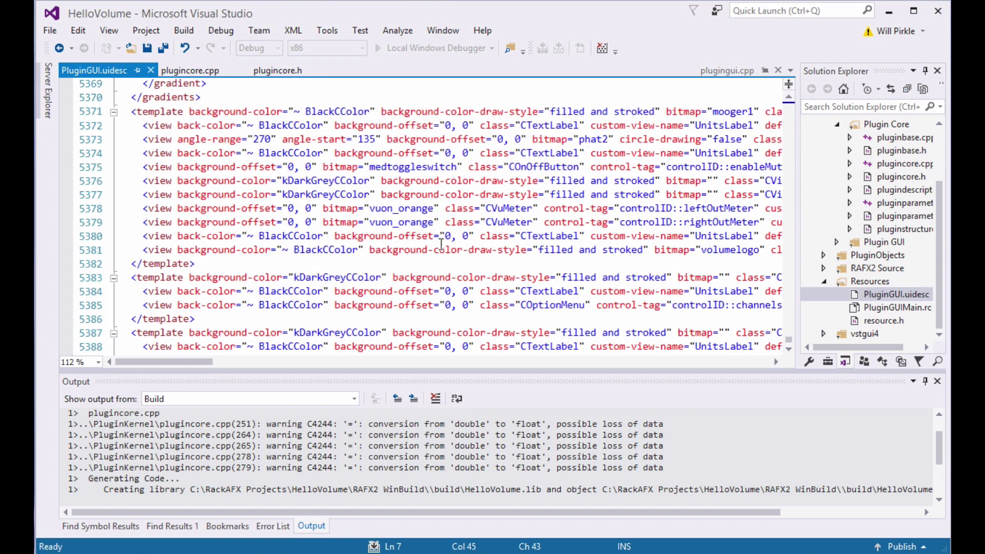
pyautogui.scroll(-4, 436, 245)
pyautogui.scroll(2, 294, 175)
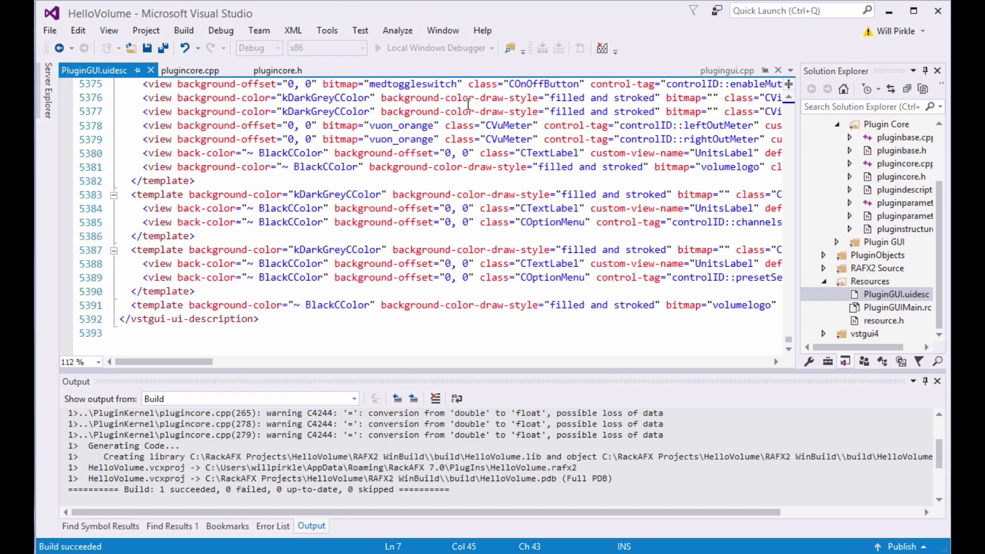
pyautogui.scroll(3, 472, 124)
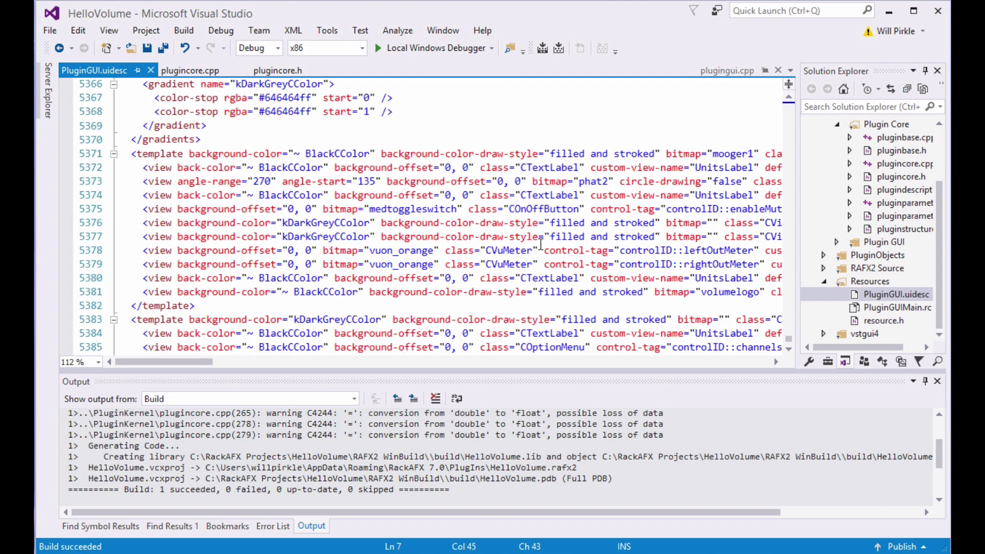
pyautogui.doubleClick(581, 182)
pyautogui.click(598, 224)
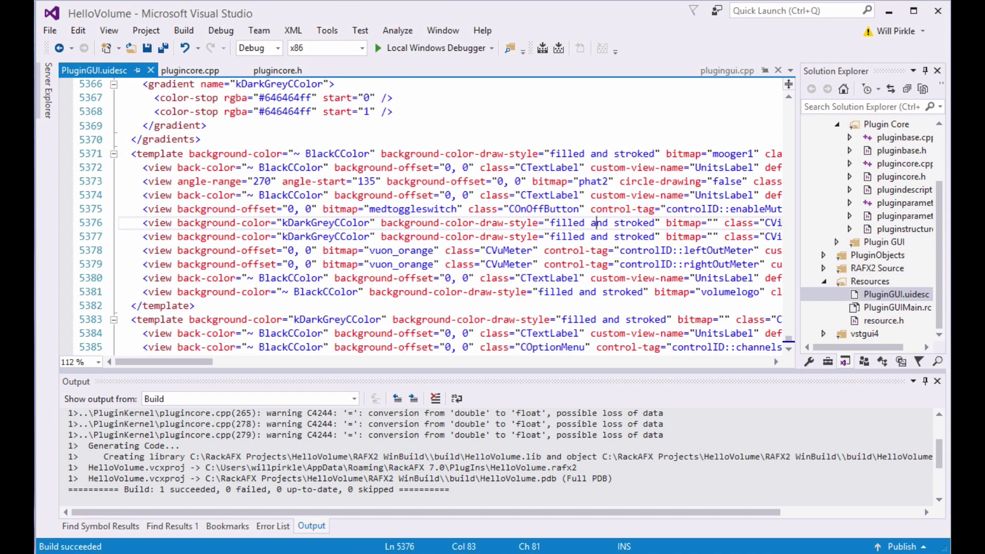
pyautogui.hotkey('alt', 'Tab')
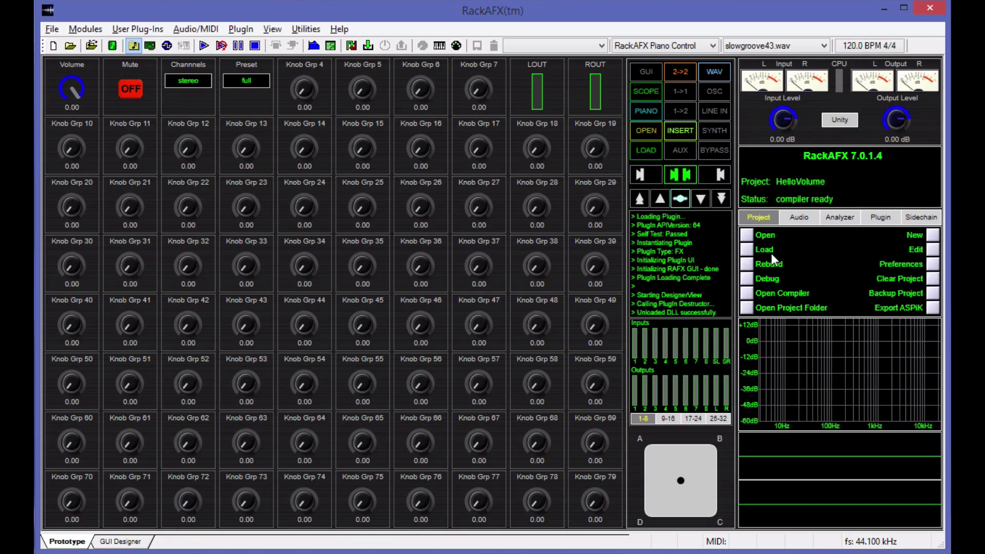
# Load HelloVolume, show its wood-panel Volumizer GUI centred, and start the audio loop.
pyautogui.click(750, 250)
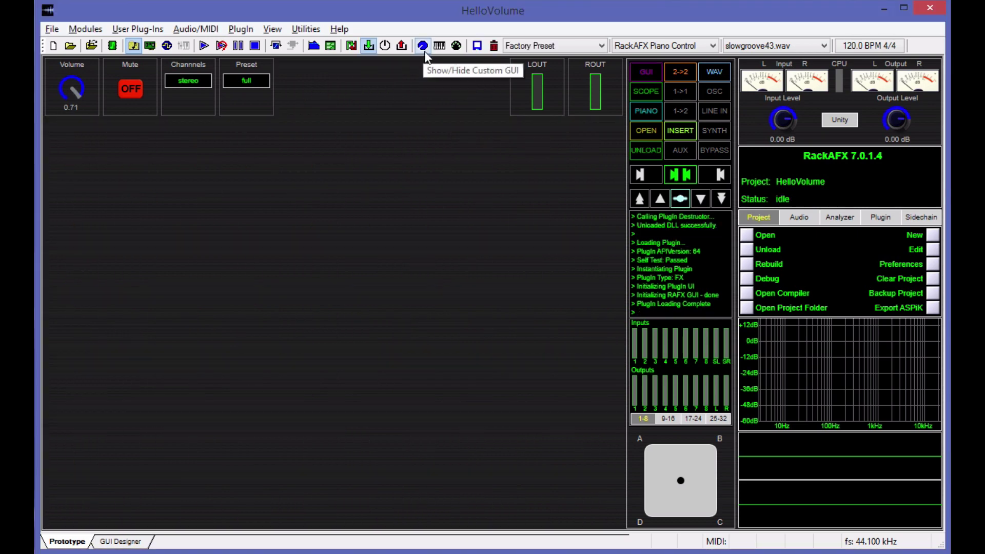
pyautogui.click(423, 47)
pyautogui.moveTo(396, 16); pyautogui.dragTo(543, 160)
pyautogui.press('space')
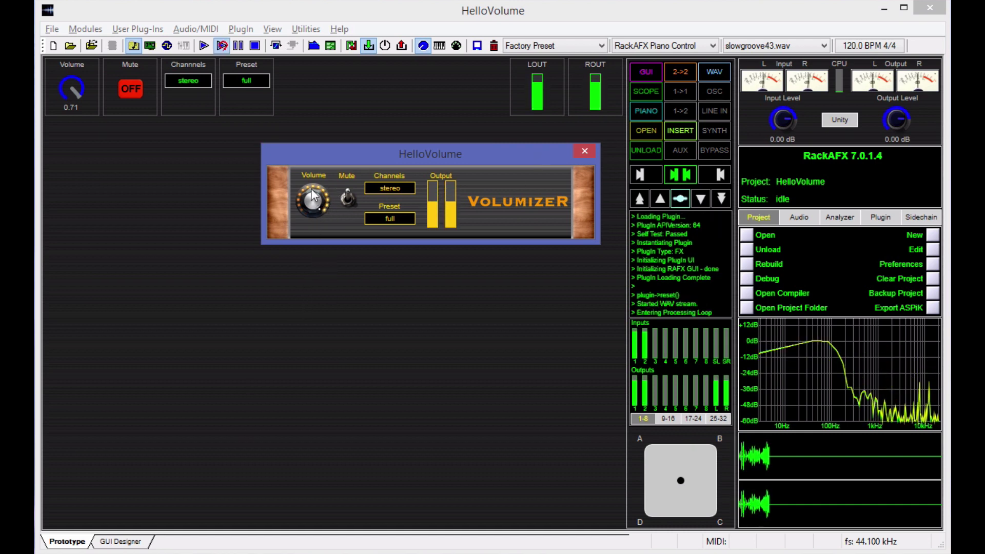
# Test the Volume knob down and back to full, and toggle Mute on and off.
pyautogui.moveTo(312, 203); pyautogui.dragTo(301, 308)
pyautogui.moveTo(304, 269); pyautogui.dragTo(318, 206)
pyautogui.click(347, 198)
pyautogui.click(347, 198)
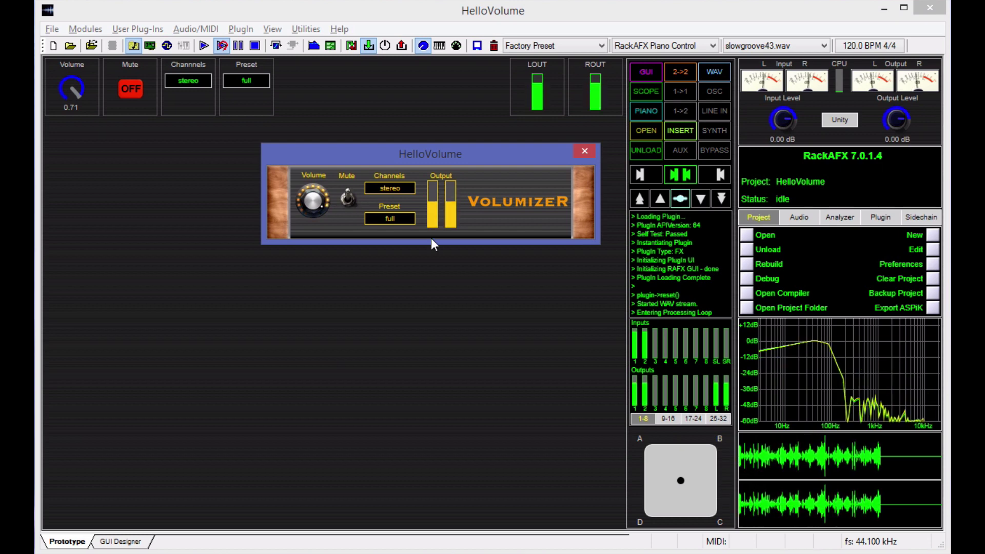
pyautogui.moveTo(312, 201); pyautogui.dragTo(375, 253)
# Try the medium, full and quiet presets, ending on quiet (Volume 0.25), then stop playback.
pyautogui.click(387, 219)
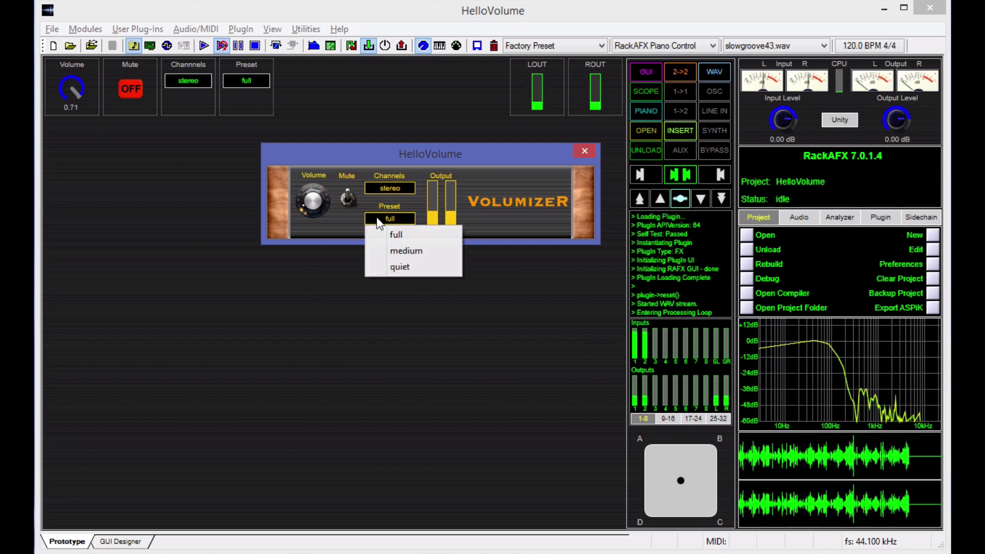
pyautogui.click(387, 251)
pyautogui.click(385, 218)
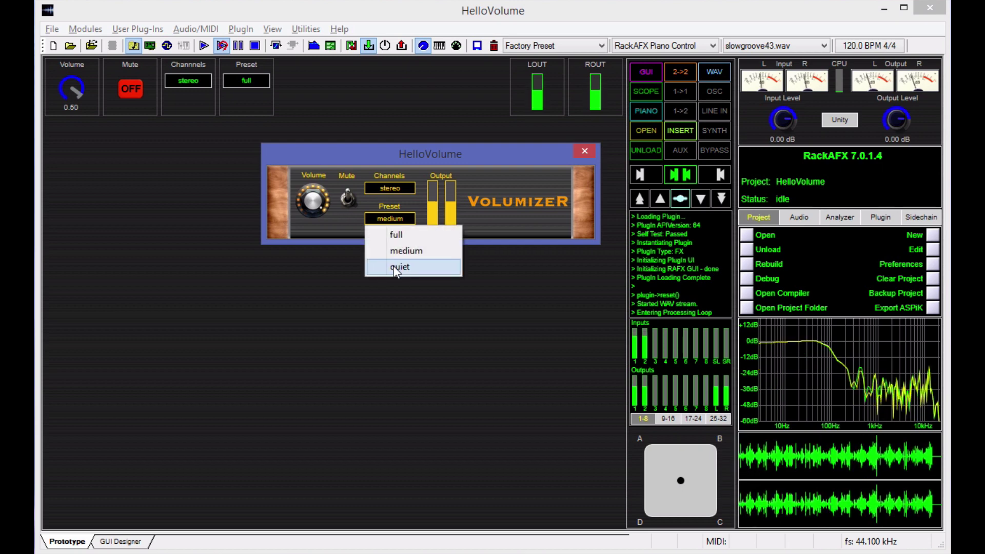
pyautogui.click(395, 234)
pyautogui.click(392, 220)
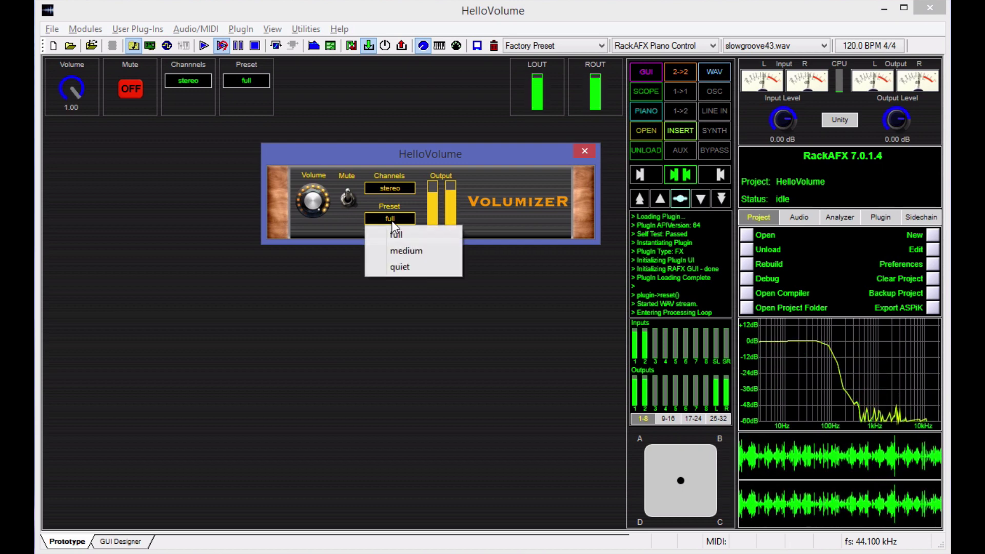
pyautogui.click(396, 265)
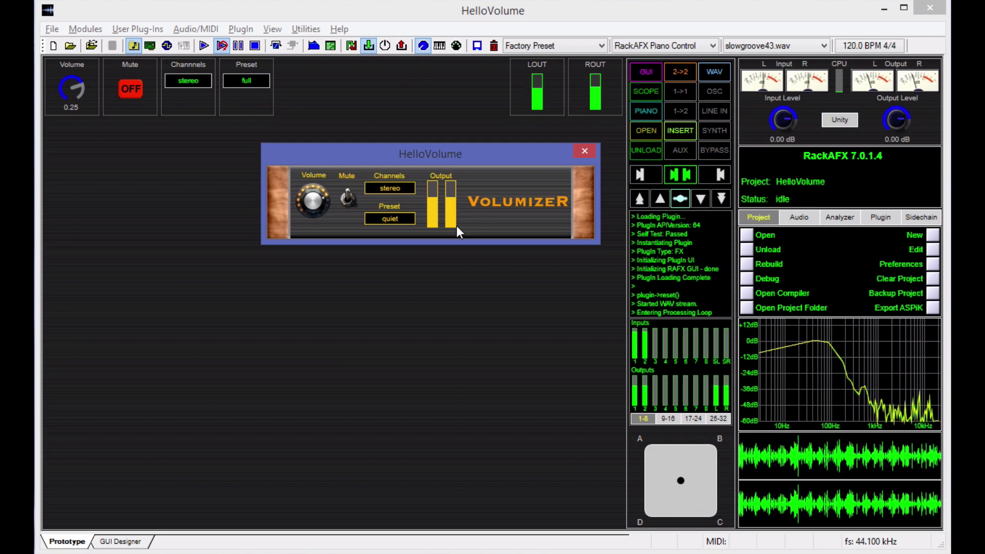
pyautogui.press('space')
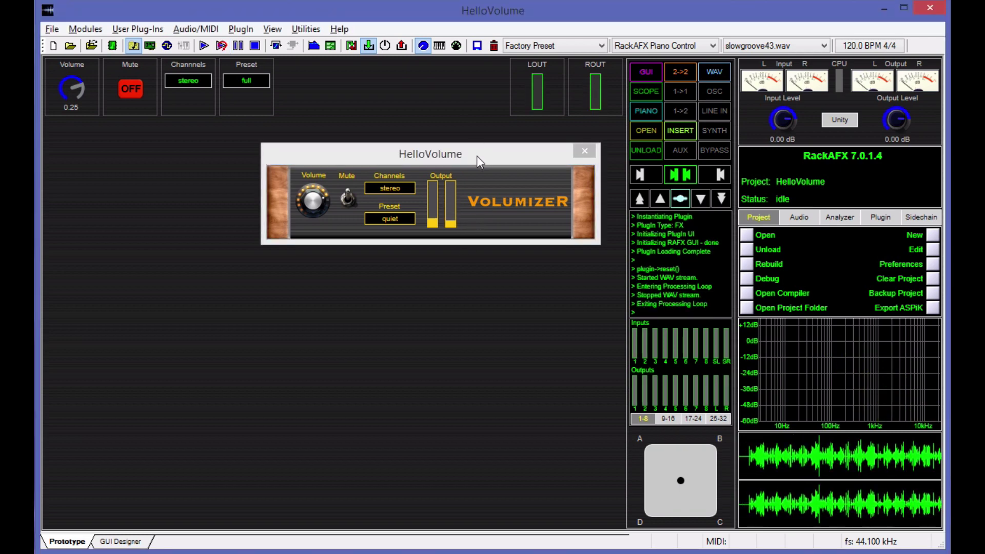
pyautogui.moveTo(477, 156); pyautogui.dragTo(466, 144)
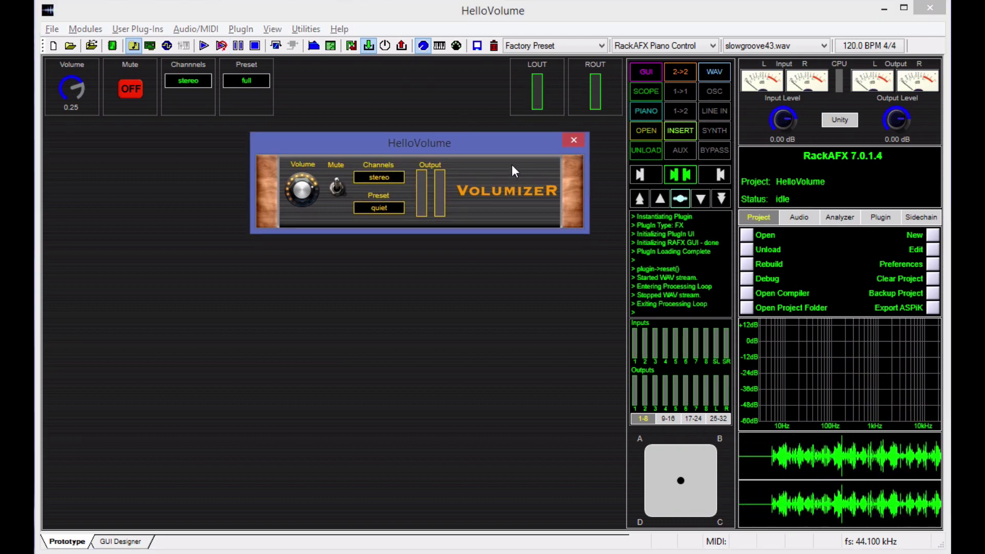
pyautogui.rightClick(482, 171)
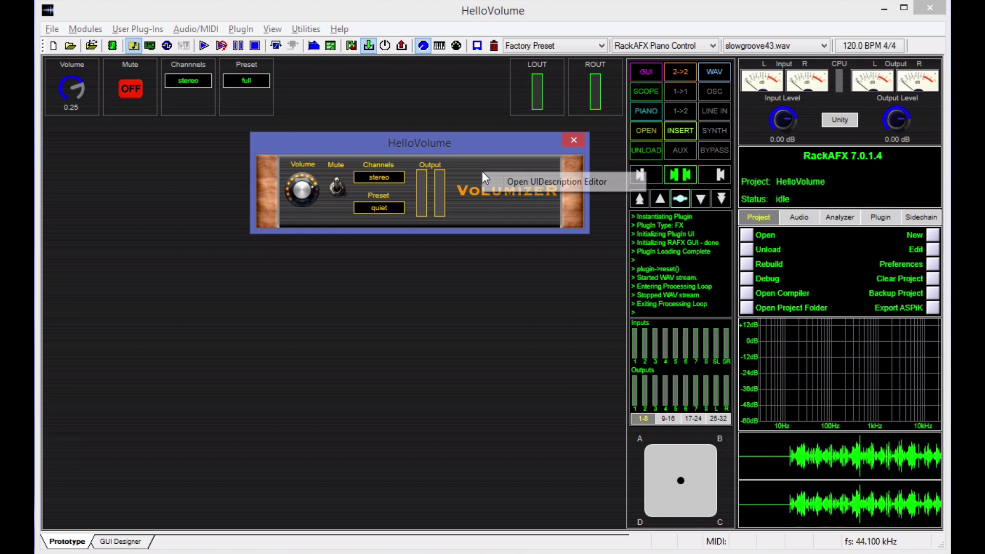
pyautogui.click(534, 182)
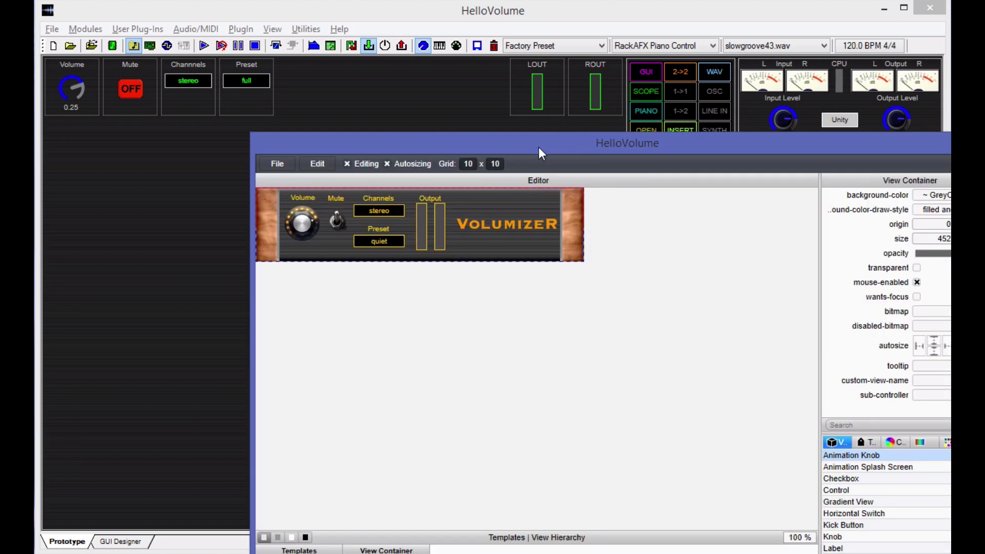
pyautogui.moveTo(526, 149); pyautogui.dragTo(418, 17)
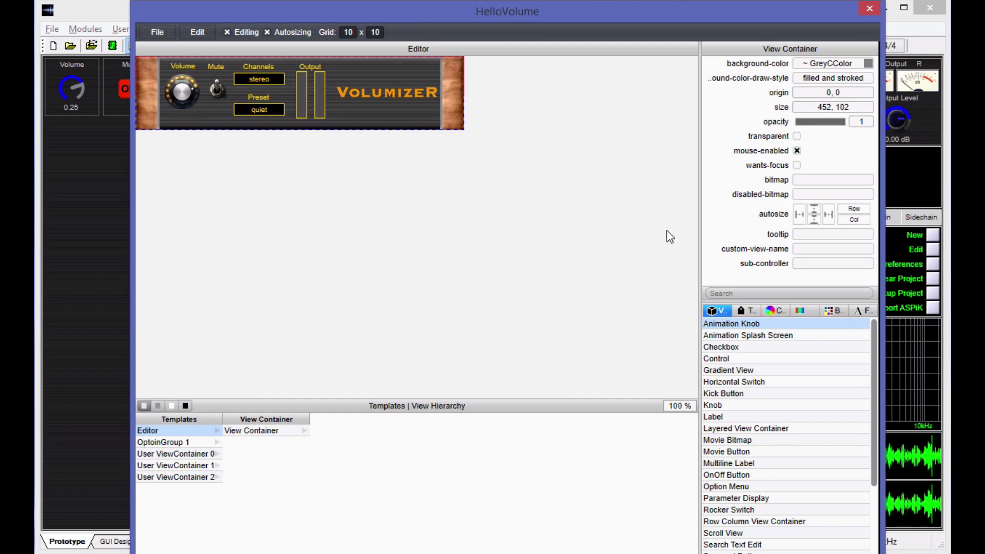
pyautogui.click(162, 33)
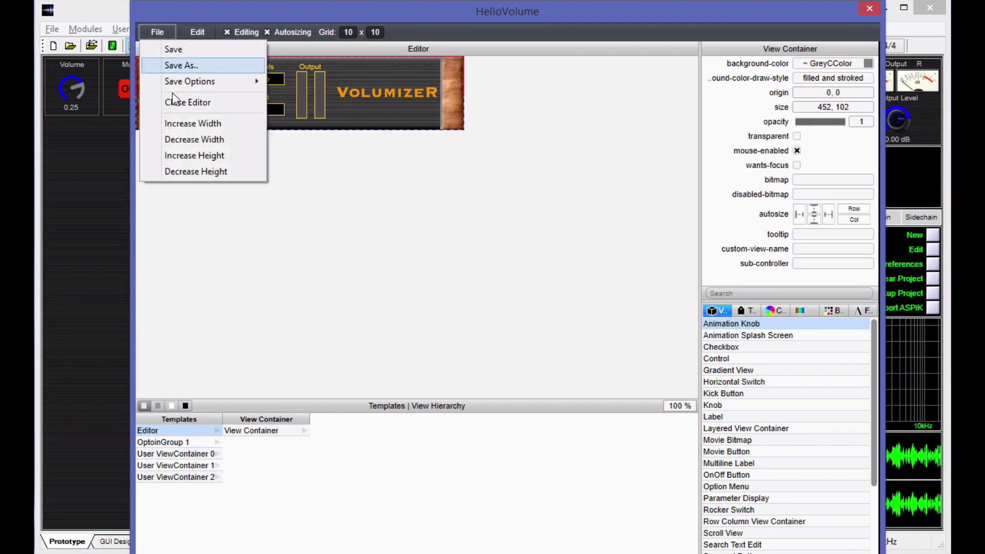
pyautogui.click(177, 103)
pyautogui.moveTo(310, 20); pyautogui.dragTo(405, 193)
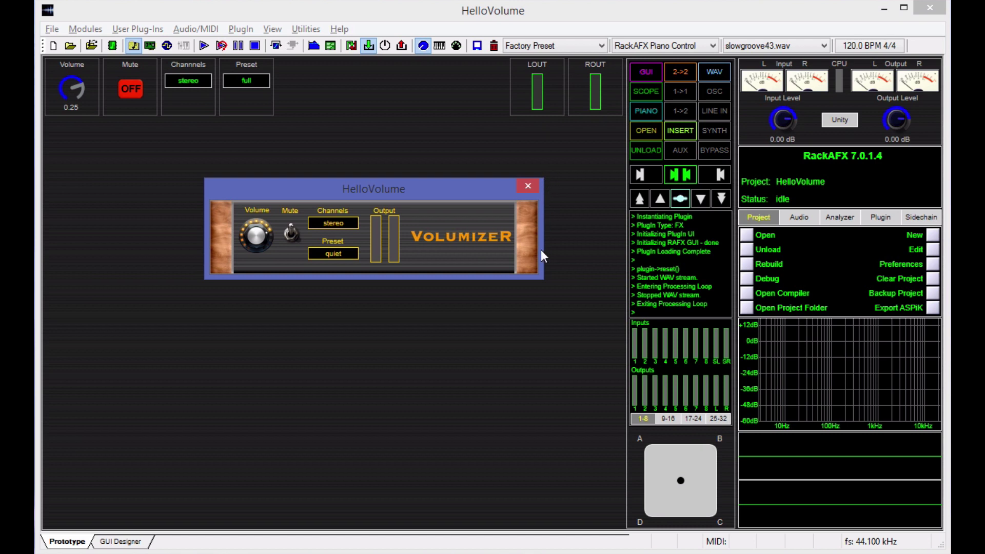
# Close the Volumizer GUI window and unload the HelloVolume plugin.
pyautogui.click(534, 187)
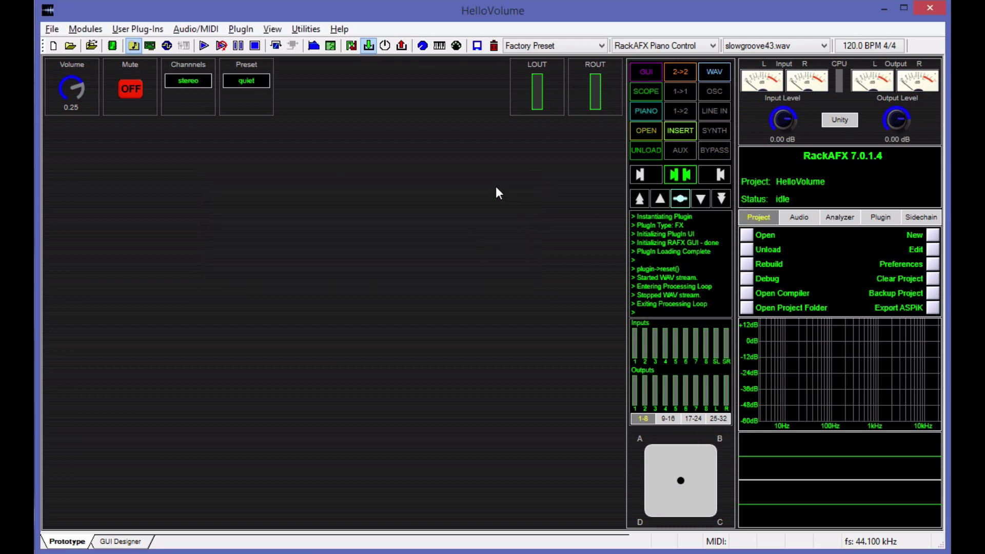
pyautogui.click(747, 249)
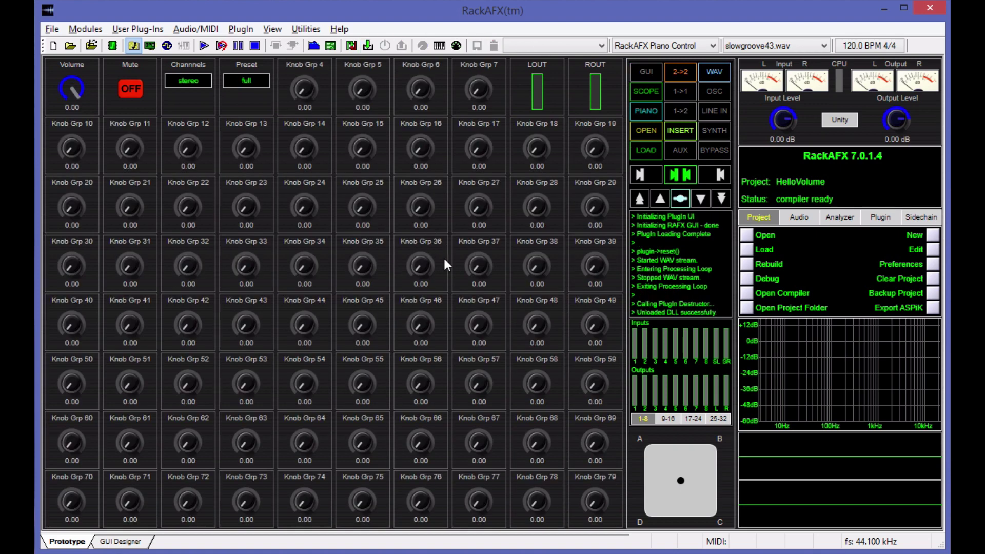
# Open the Export ASPiK project dialog and cancel without changes.
pyautogui.click(932, 307)
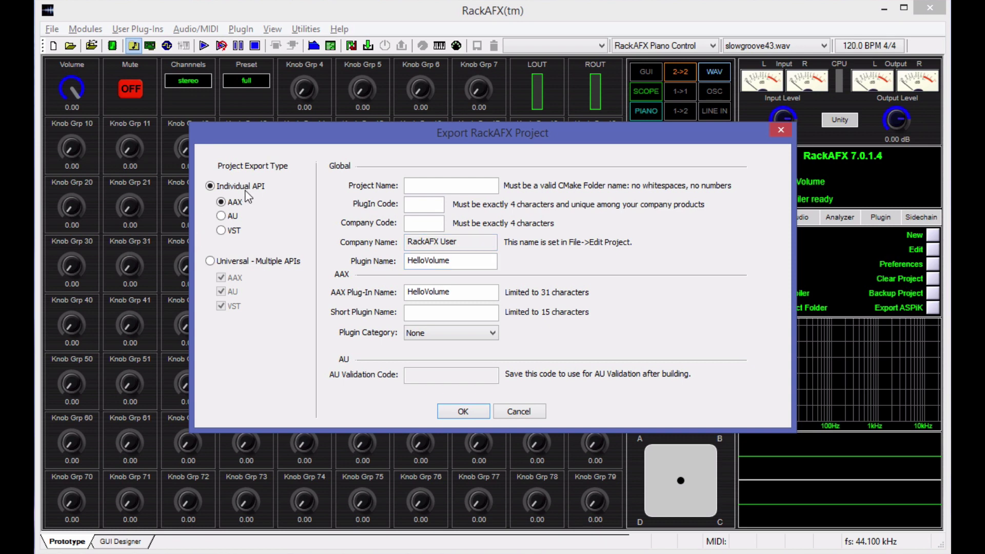
pyautogui.click(522, 412)
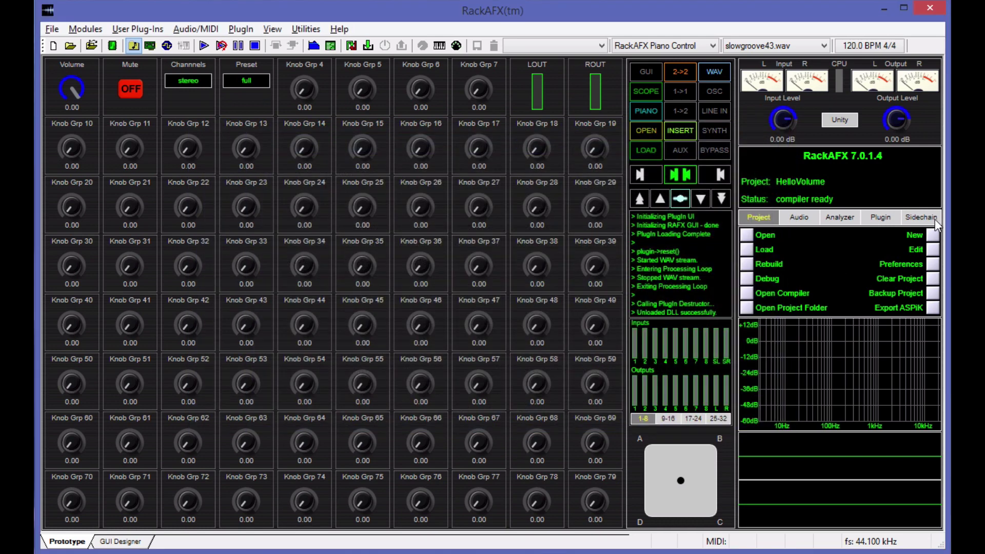